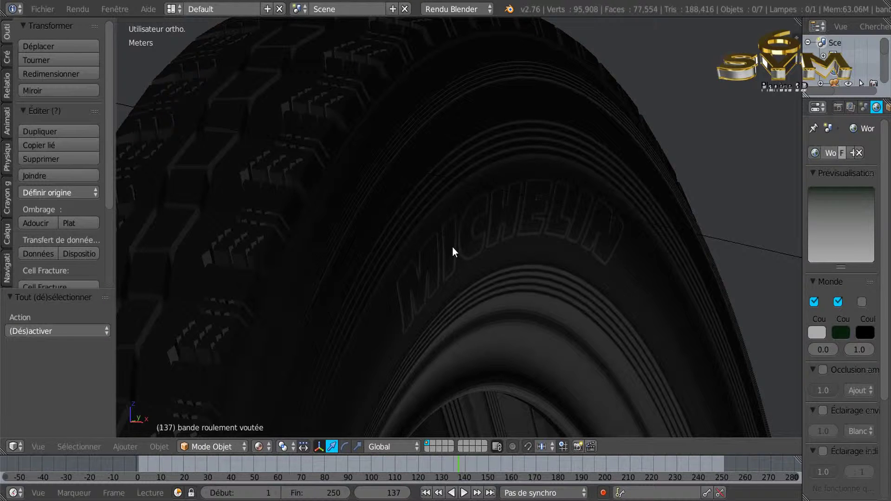
# - Examine the raised MICHELIN lettering and surrounding grooves on the tyre's sidewall from several angles
pyautogui.scroll(3, 439, 282)
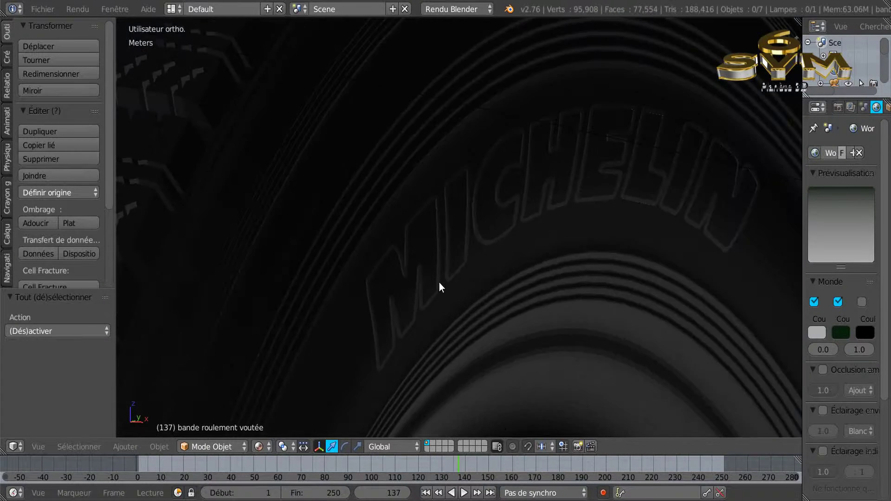
pyautogui.scroll(-2, 439, 282)
pyautogui.moveTo(442, 282); pyautogui.dragTo(460, 280, button='middle')
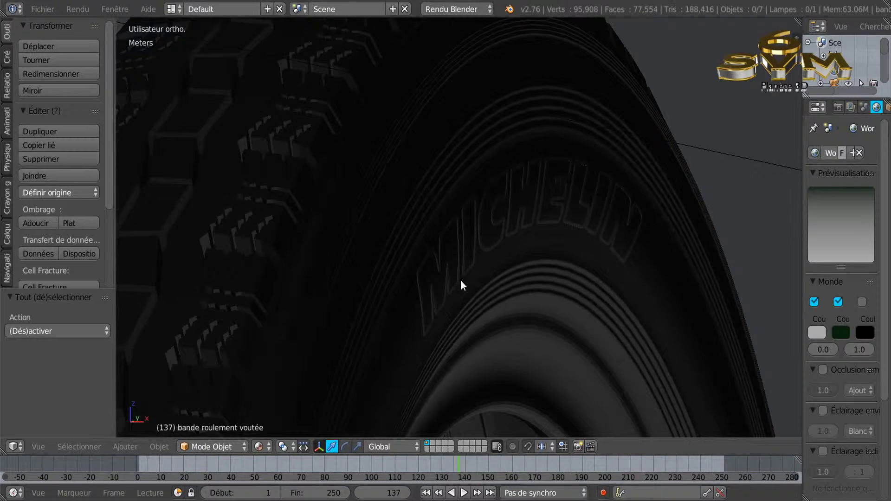
pyautogui.scroll(3, 461, 280)
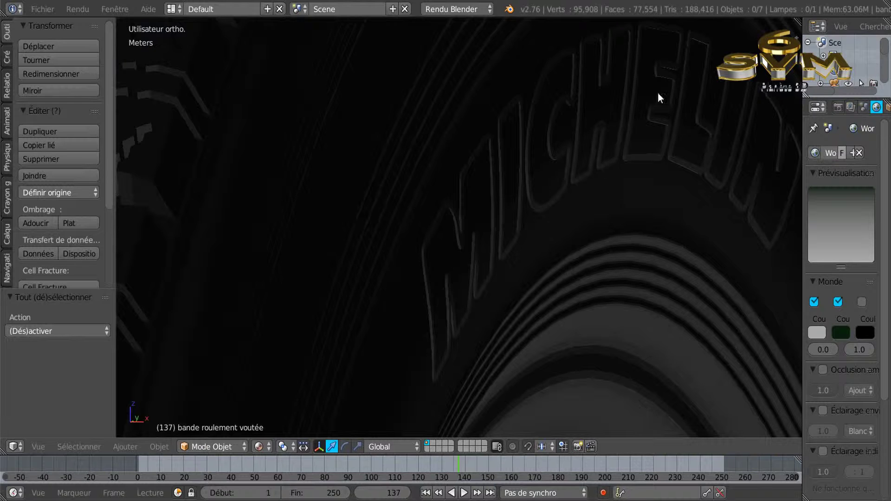
pyautogui.scroll(-3, 666, 222)
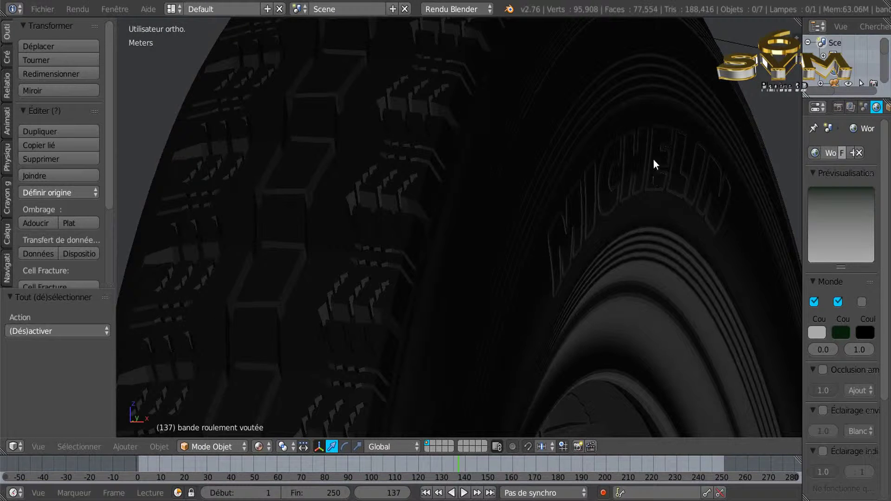
pyautogui.moveTo(592, 203); pyautogui.dragTo(370, 278, button='middle')
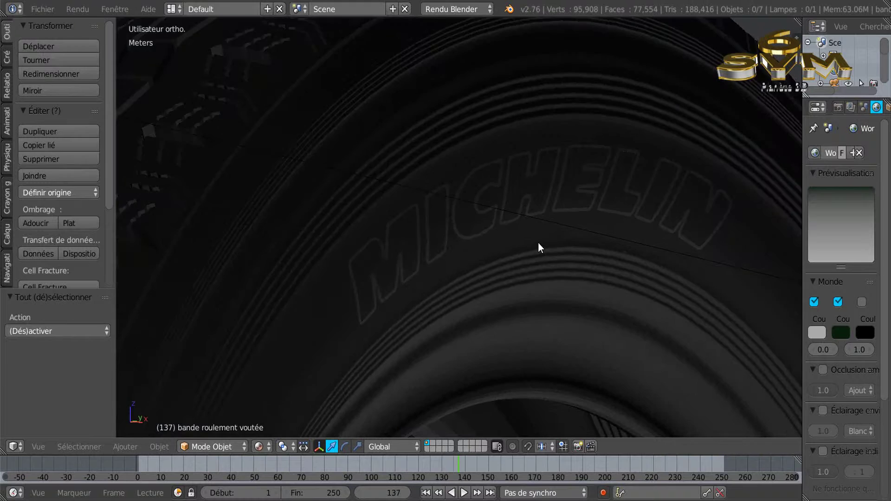
pyautogui.scroll(-3, 555, 245)
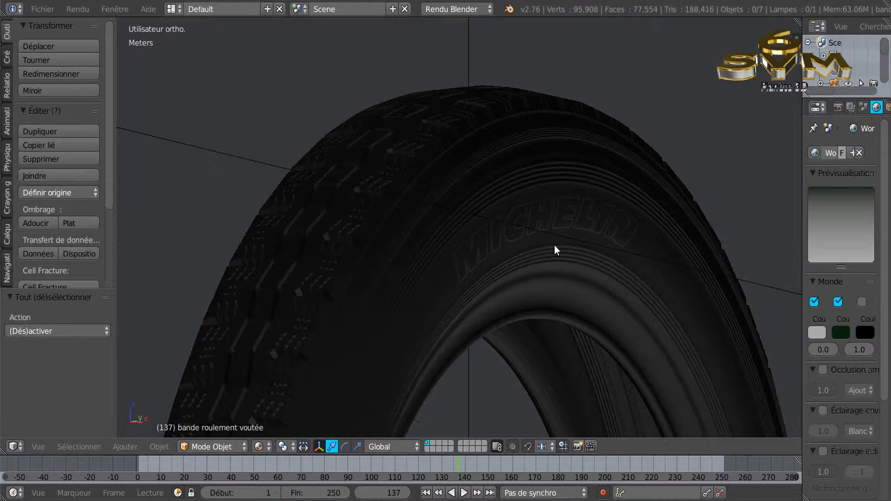
pyautogui.scroll(-5, 498, 225)
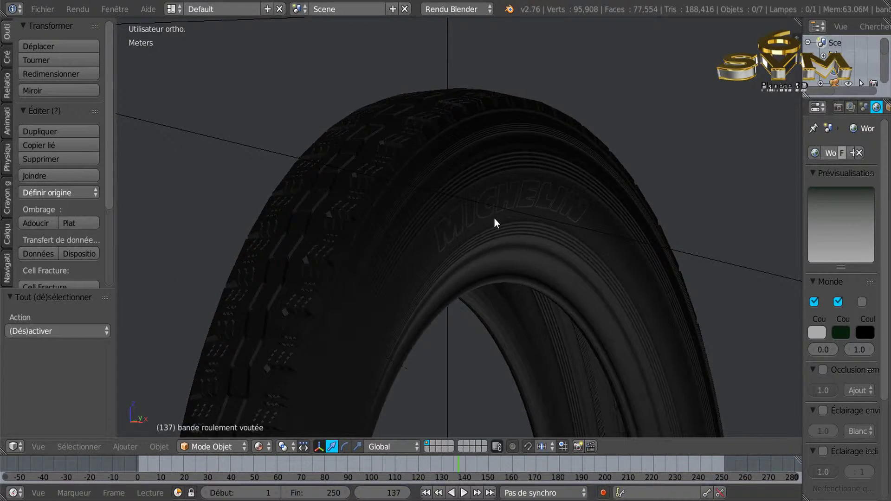
pyautogui.scroll(3, 496, 228)
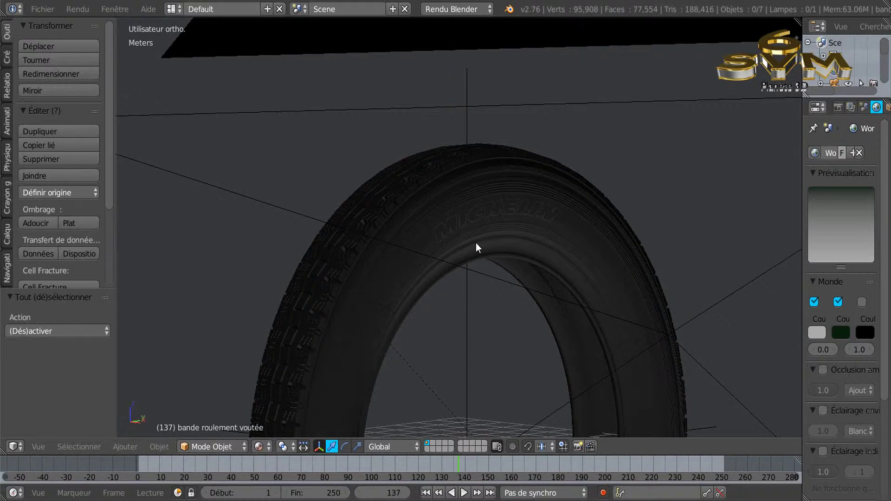
pyautogui.scroll(4, 478, 242)
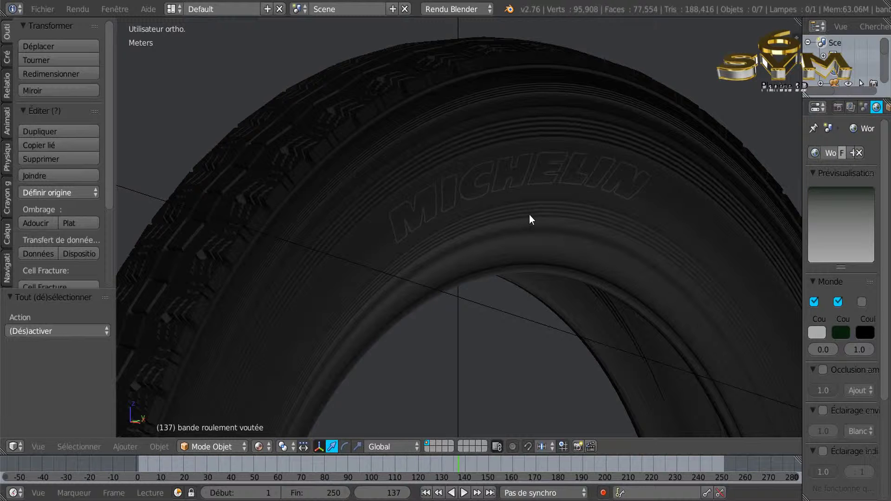
pyautogui.moveTo(525, 223); pyautogui.dragTo(553, 224, button='middle')
pyautogui.scroll(1, 553, 224)
pyautogui.scroll(-1, 553, 223)
pyautogui.scroll(-2, 553, 223)
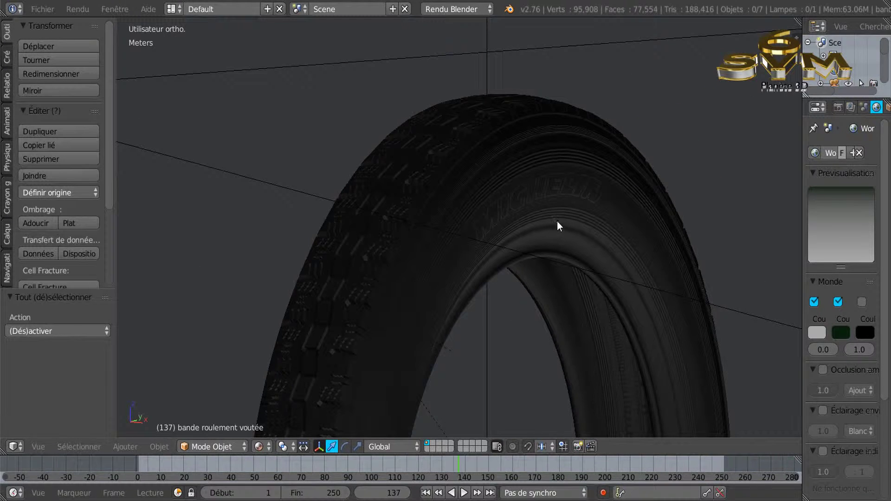
pyautogui.scroll(6, 538, 208)
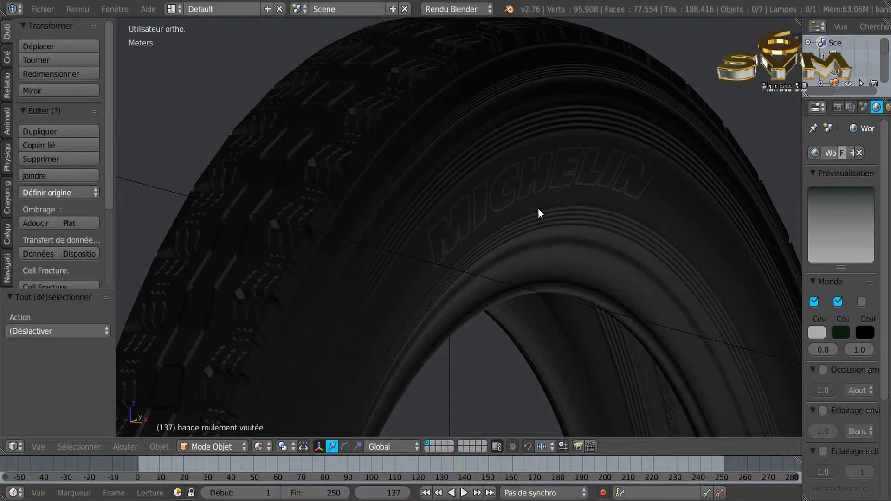
pyautogui.moveTo(537, 208); pyautogui.dragTo(484, 218, button='middle')
pyautogui.scroll(4, 484, 210)
pyautogui.scroll(-2, 485, 218)
pyautogui.scroll(-1, 486, 216)
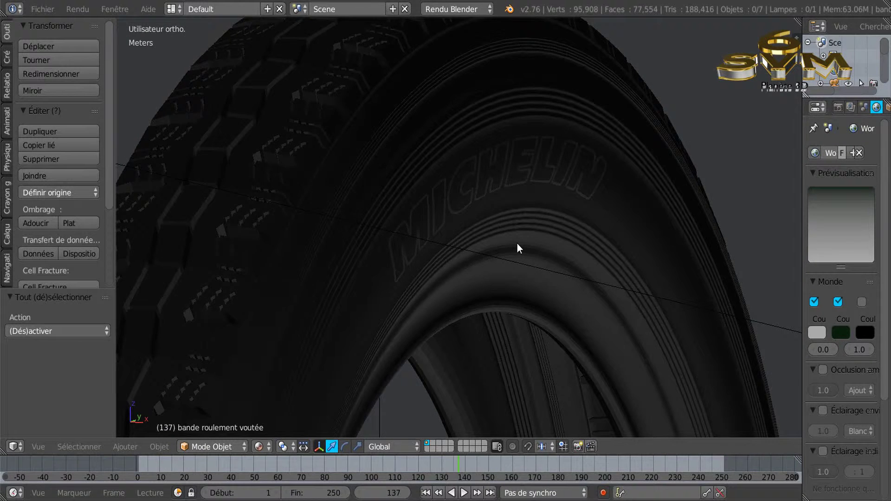
pyautogui.scroll(-3, 518, 242)
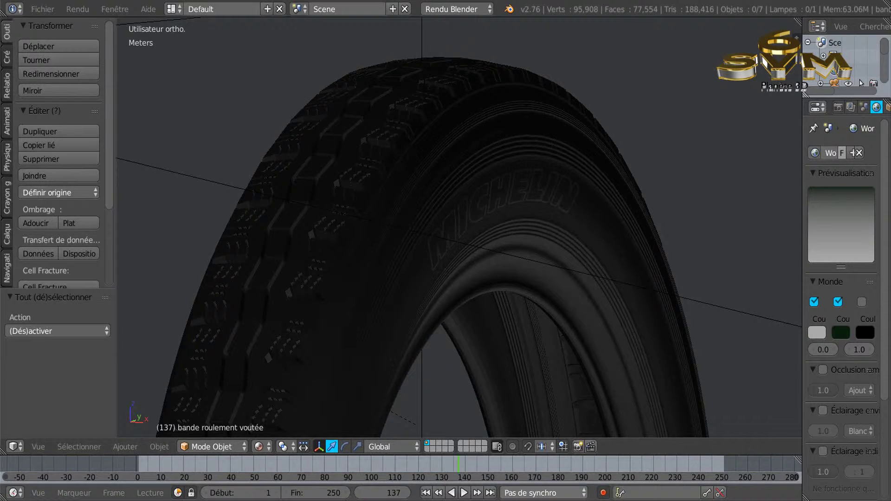
# - Switch to the Blender window holding the logo file and check the extruded MICHELIN lettering and its object name
pyautogui.click(584, 473)
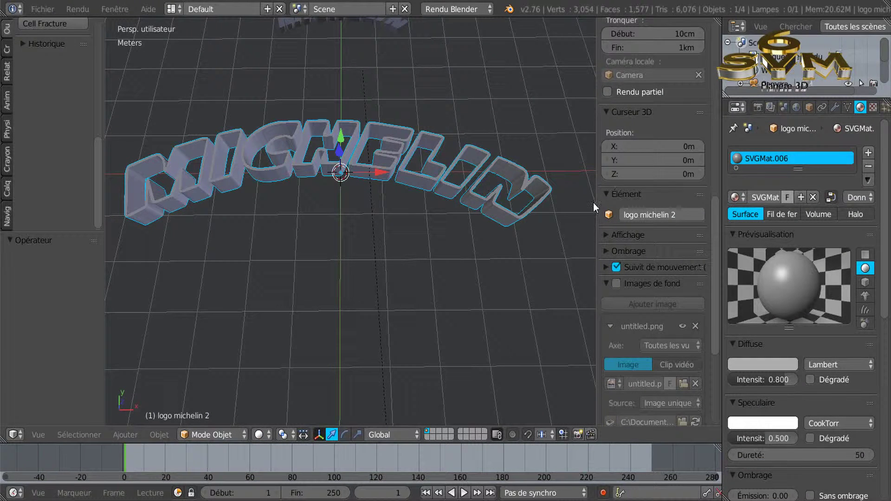
pyautogui.moveTo(603, 201); pyautogui.dragTo(568, 257)
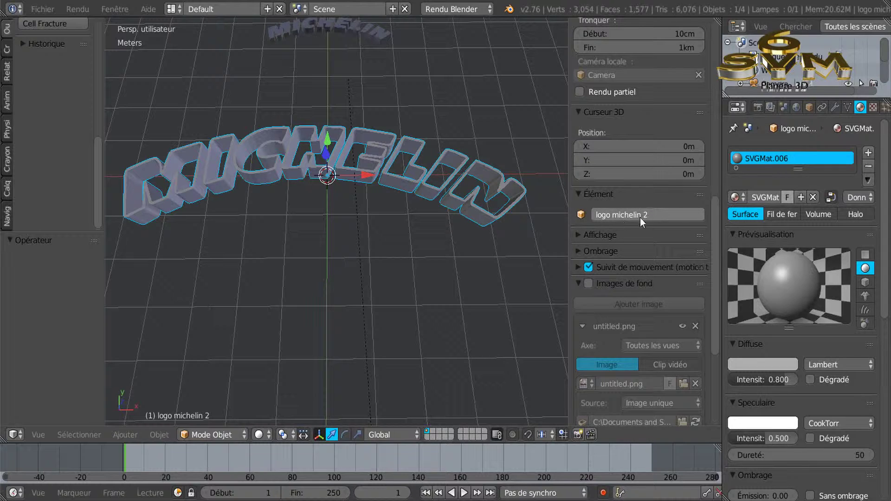
pyautogui.moveTo(567, 201); pyautogui.dragTo(677, 203)
pyautogui.scroll(-2, 586, 251)
pyautogui.scroll(2, 478, 195)
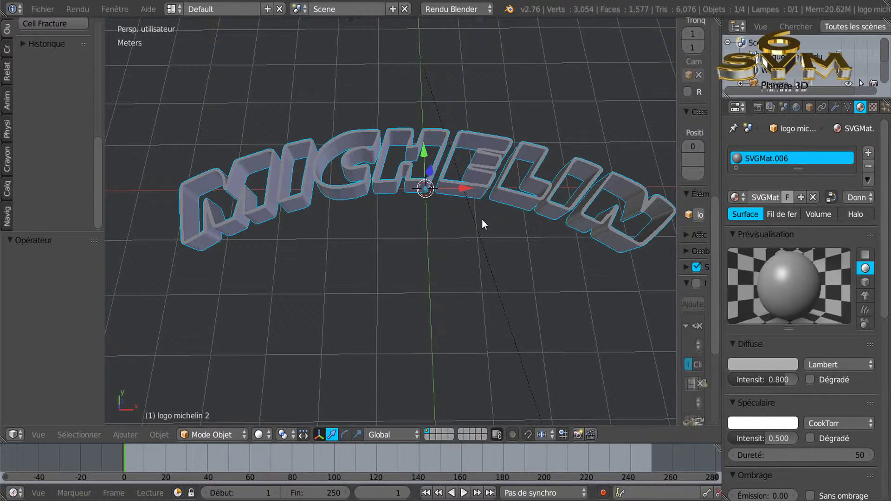
pyautogui.scroll(-2, 482, 219)
pyautogui.moveTo(677, 207); pyautogui.dragTo(716, 204)
pyautogui.moveTo(613, 215); pyautogui.dragTo(472, 196, button='middle')
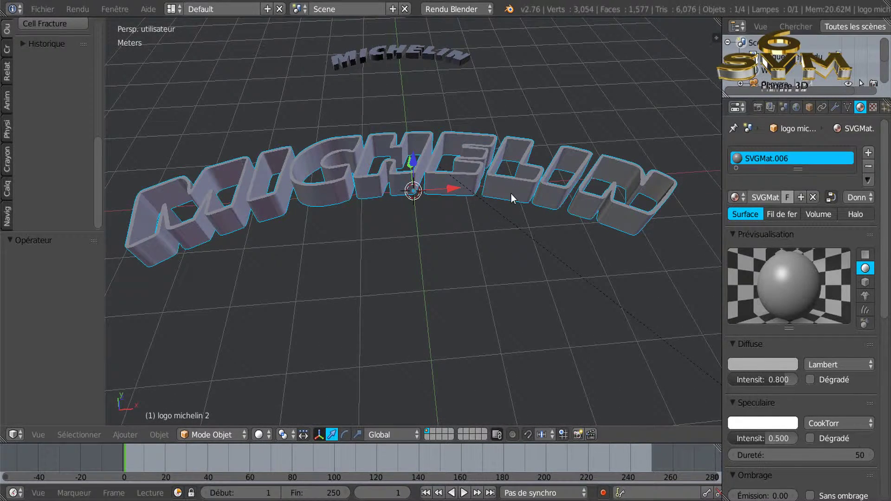
# - Switch back to the tyre's Blender window and delete the logo michelin 1 object from the sidewall
pyautogui.moveTo(536, 495)
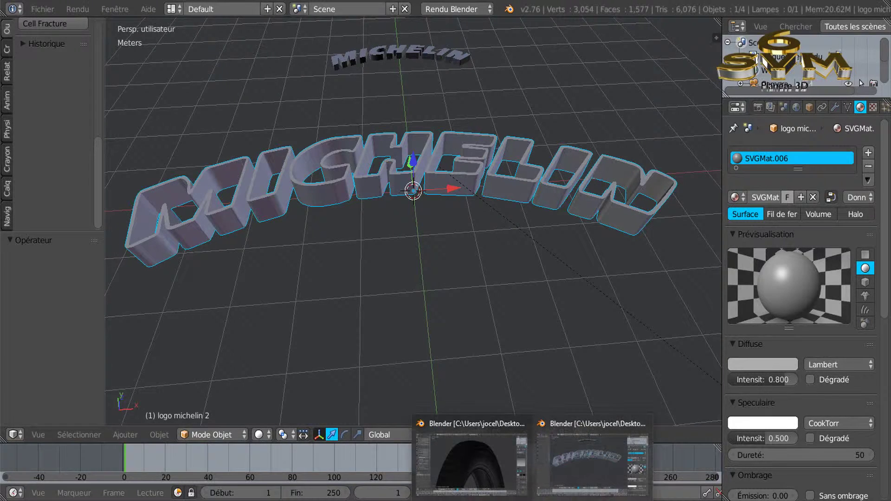
pyautogui.click(493, 470)
pyautogui.moveTo(448, 321); pyautogui.dragTo(459, 276, button='middle')
pyautogui.scroll(-4, 458, 313)
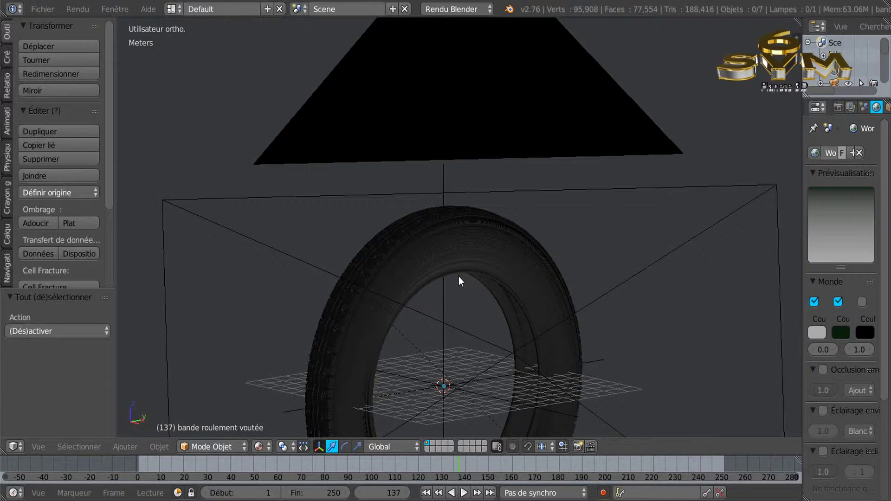
pyautogui.scroll(6, 455, 259)
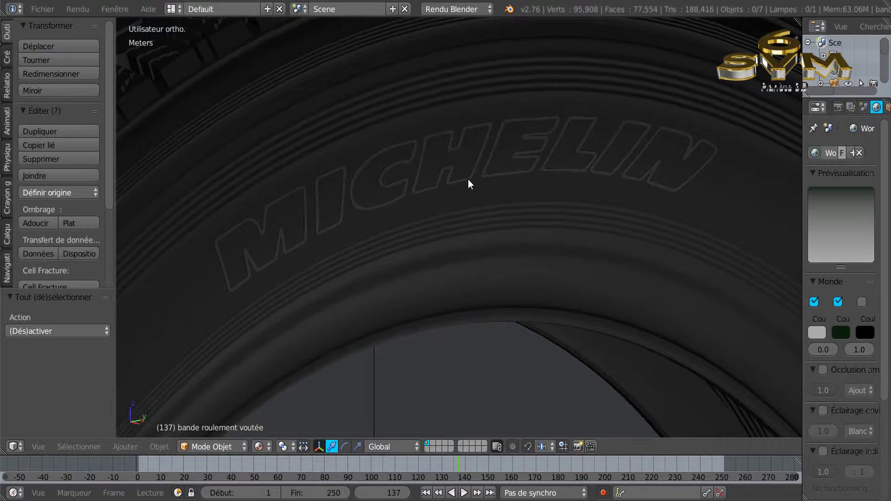
pyautogui.rightClick(469, 180)
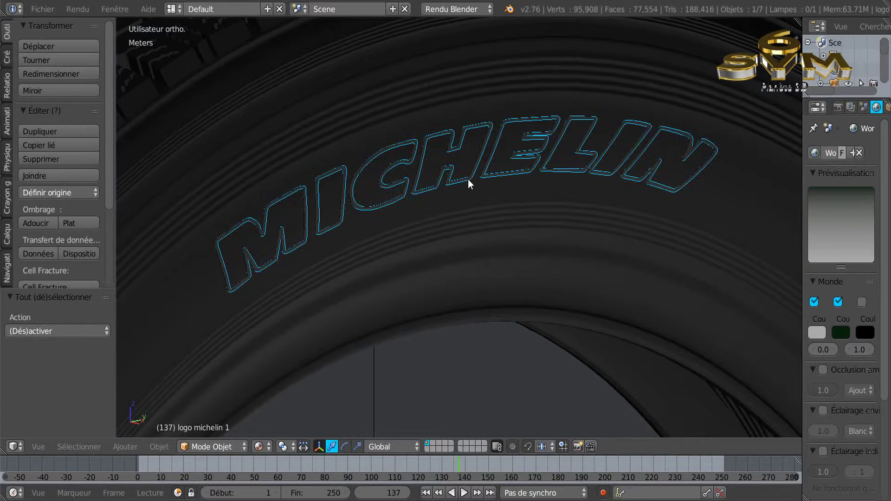
pyautogui.press('x')
pyautogui.click(448, 219)
# - Hide the camera object in the tyre scene
pyautogui.scroll(-6, 447, 225)
pyautogui.moveTo(448, 223); pyautogui.dragTo(487, 299, button='middle')
pyautogui.keyDown('shift'); pyautogui.moveTo(500, 352); pyautogui.dragTo(522, 191, button='middle'); pyautogui.keyUp('shift')
pyautogui.moveTo(508, 259); pyautogui.dragTo(469, 265, button='middle')
pyautogui.moveTo(505, 200); pyautogui.dragTo(620, 190, button='middle')
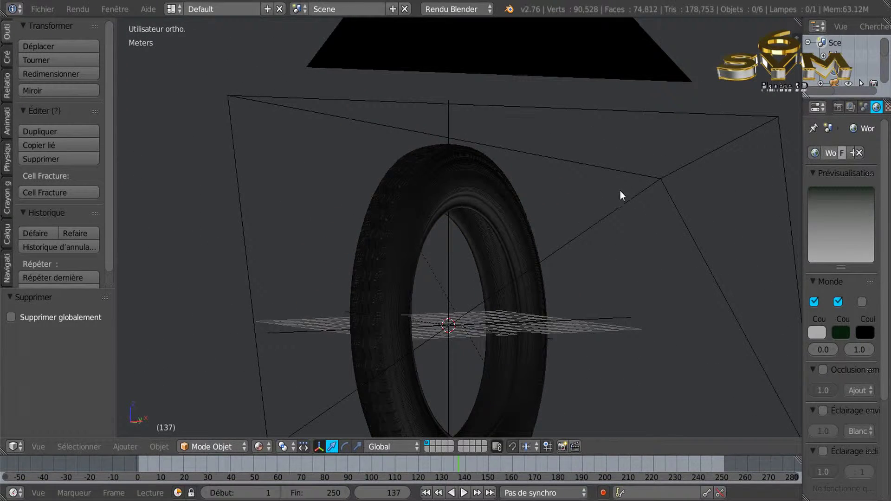
pyautogui.rightClick(655, 183)
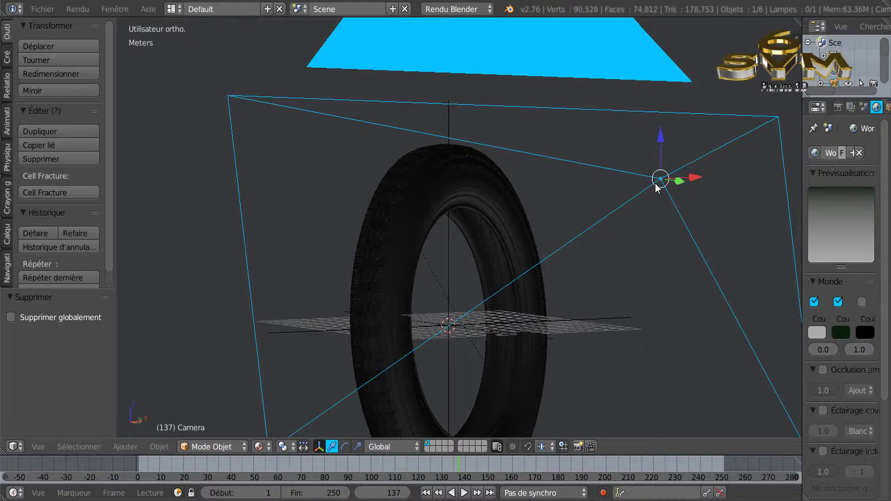
pyautogui.press('h')
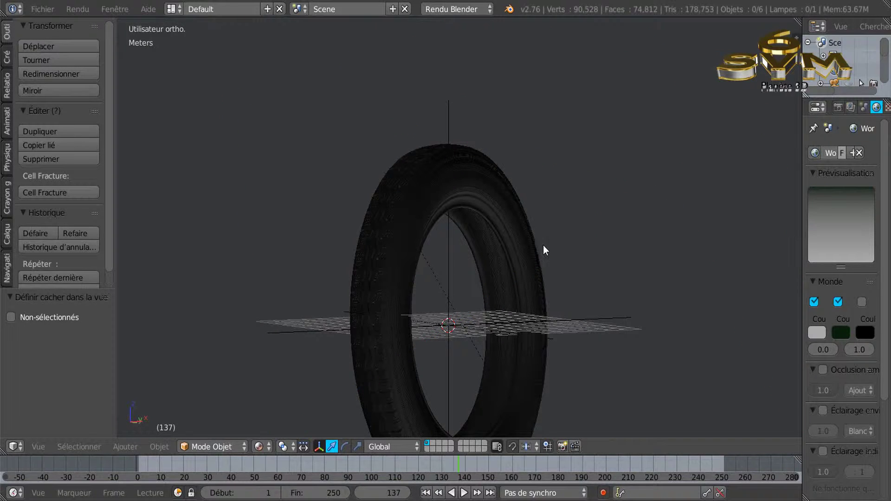
# - Append the object logo michelin 2 from Logo Pneu Michelin reconstituer svg SVM6.blend on the desktop into the tyre scene
pyautogui.scroll(2, 314, 158)
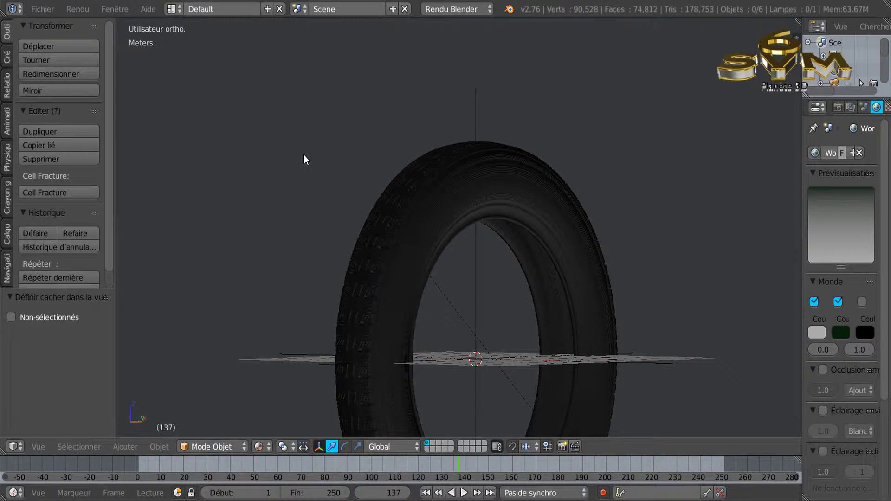
pyautogui.press('KP_7')
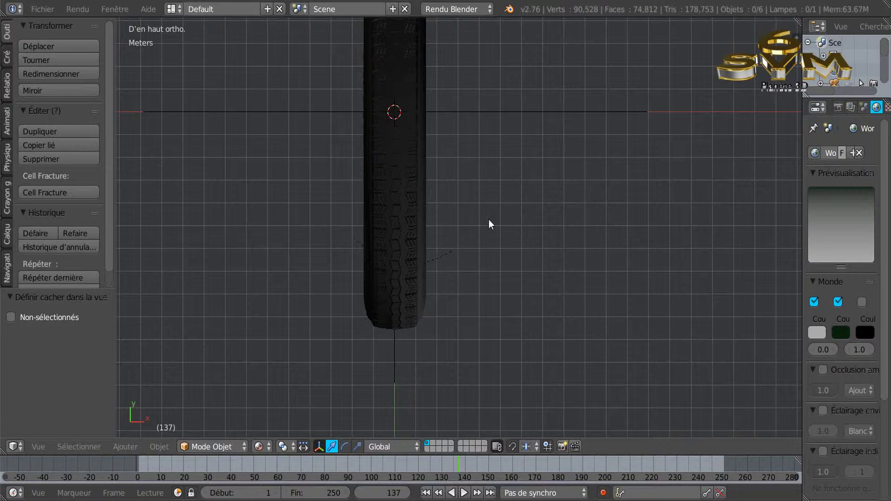
pyautogui.keyDown('shift'); pyautogui.moveTo(335, 137); pyautogui.dragTo(348, 237, button='middle'); pyautogui.keyUp('shift')
pyautogui.click(47, 14)
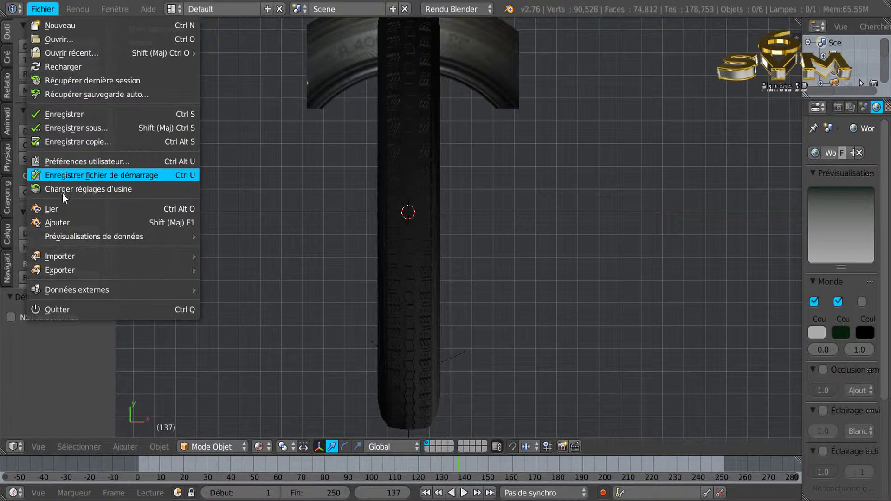
pyautogui.click(66, 222)
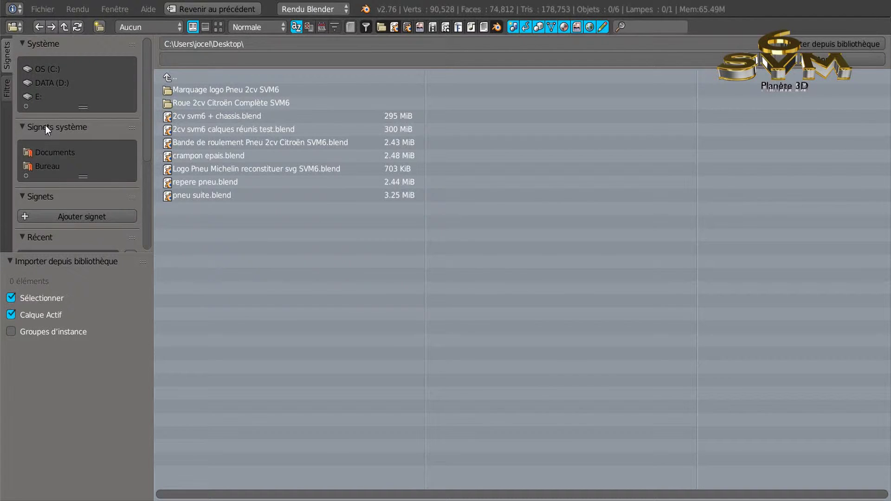
pyautogui.scroll(-2, 56, 134)
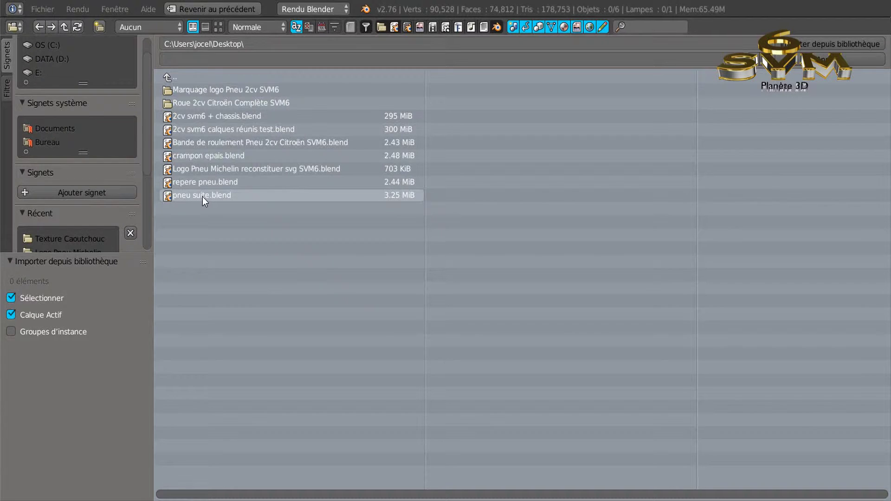
pyautogui.click(205, 170)
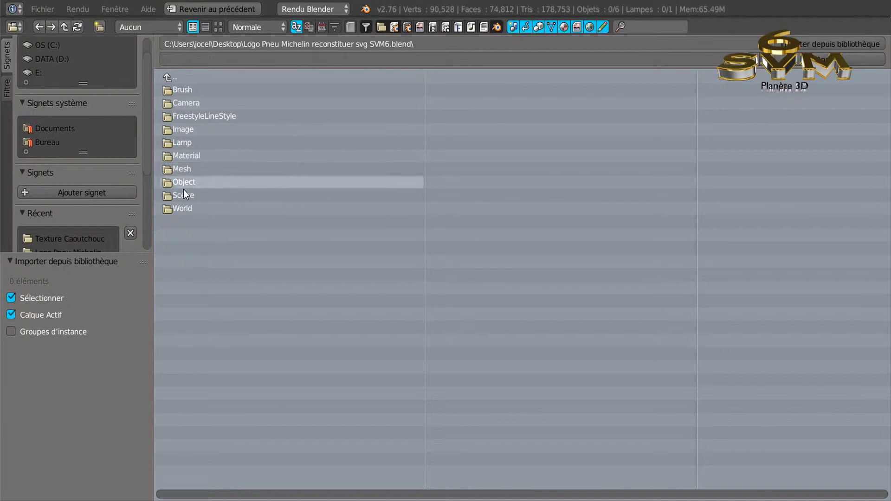
pyautogui.click(183, 184)
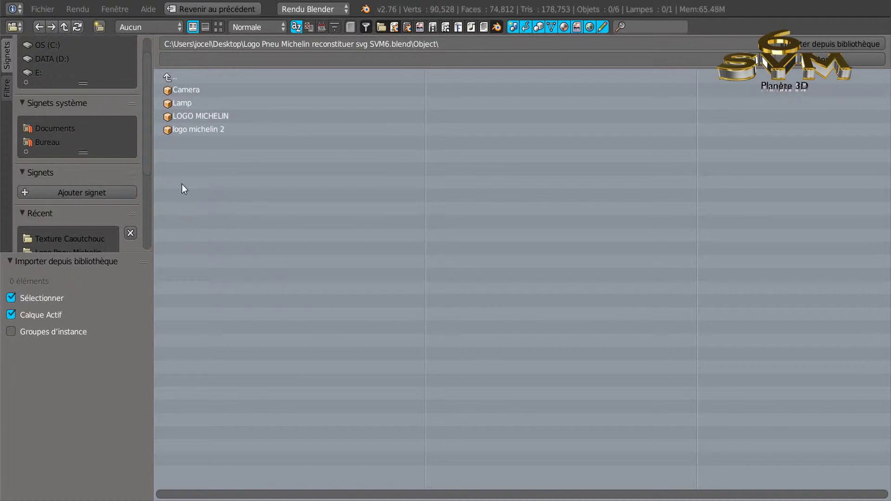
pyautogui.click(184, 130)
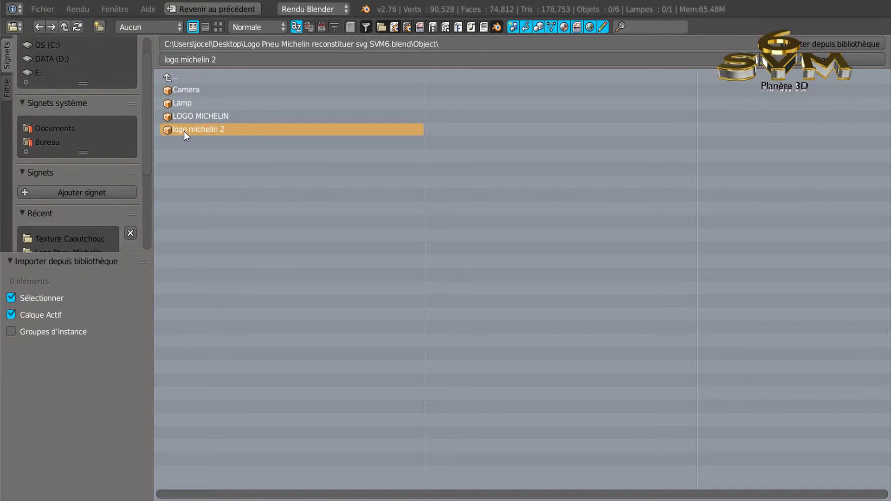
pyautogui.click(804, 43)
pyautogui.scroll(-2, 601, 233)
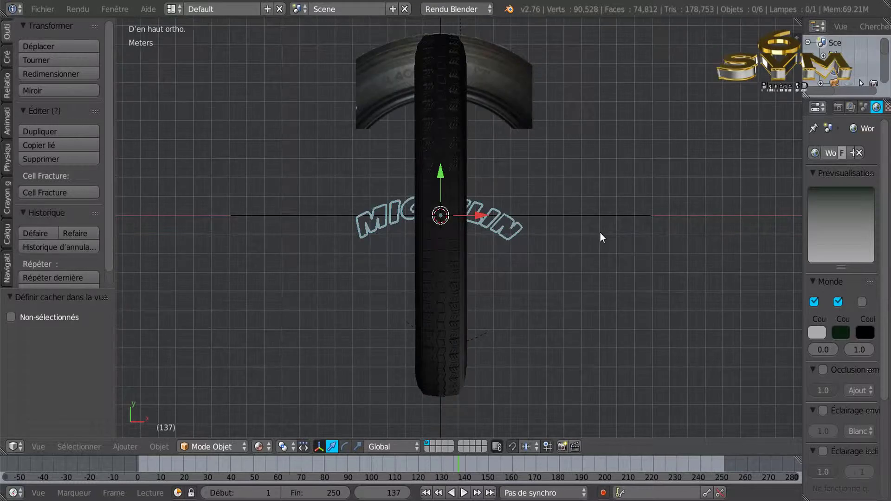
pyautogui.moveTo(616, 240); pyautogui.dragTo(499, 173, button='middle')
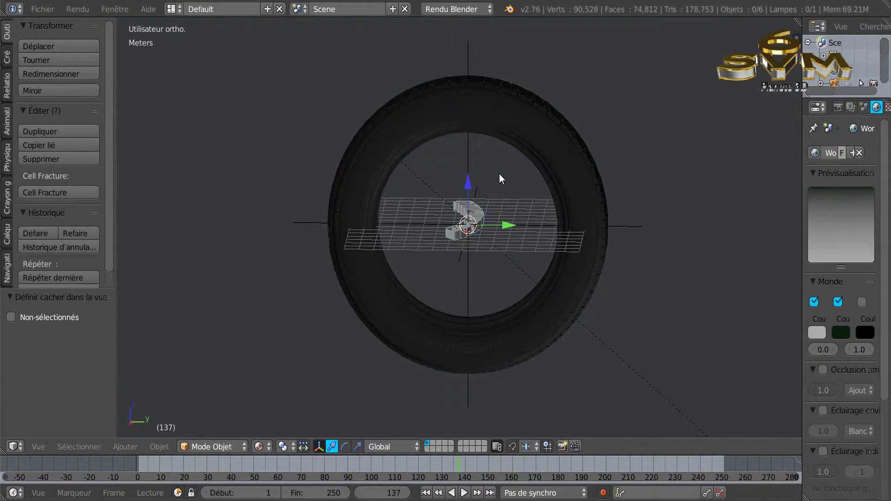
pyautogui.press('KP_3')
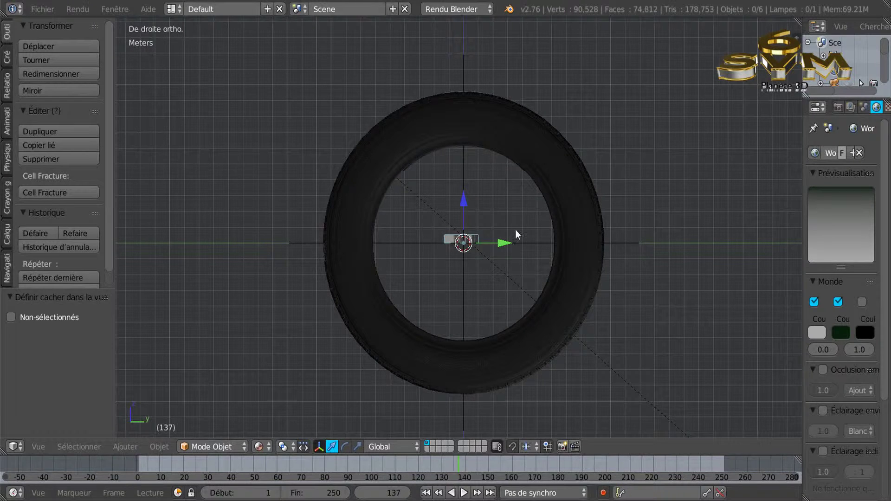
# - Rotate the appended MICHELIN lettering 90° about the global Y axis so it faces the side of the tyre
pyautogui.scroll(3, 465, 273)
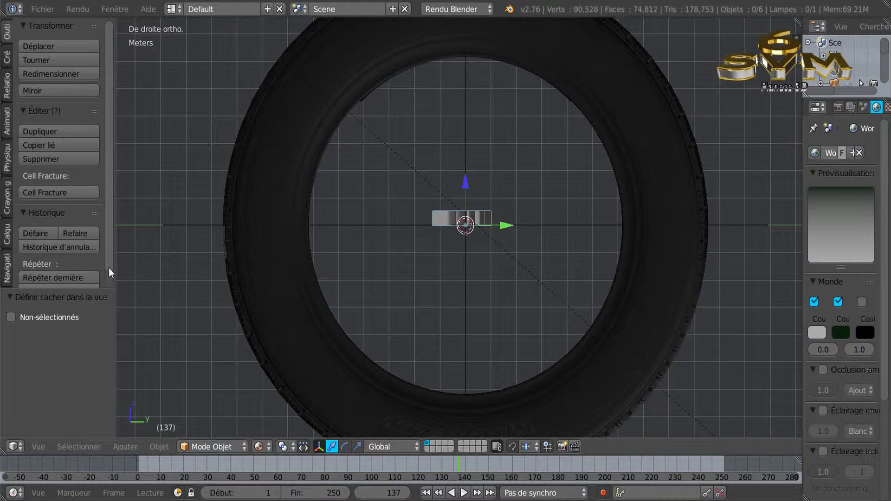
pyautogui.hotkey('ctrl', 'z')
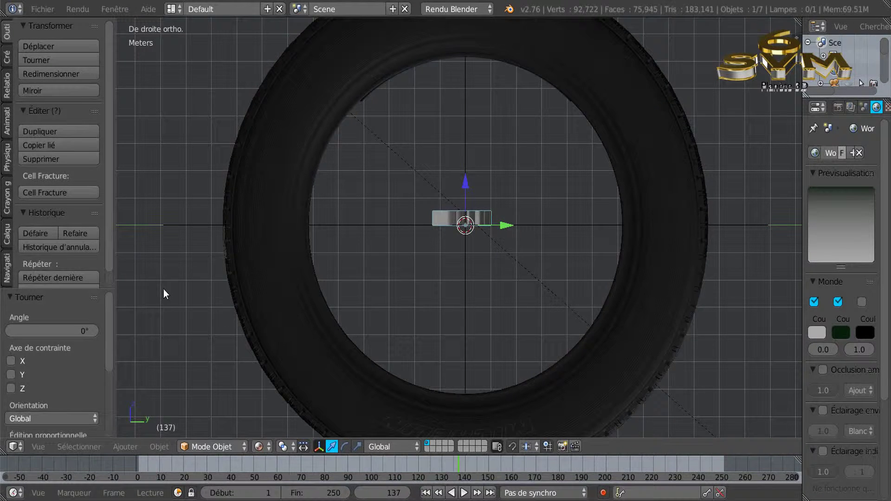
pyautogui.click(83, 331)
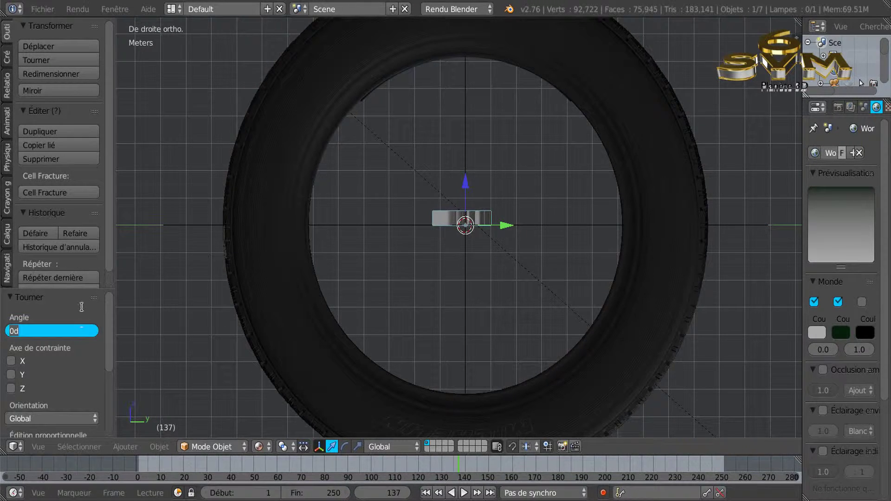
pyautogui.write('90')
pyautogui.press('Return')
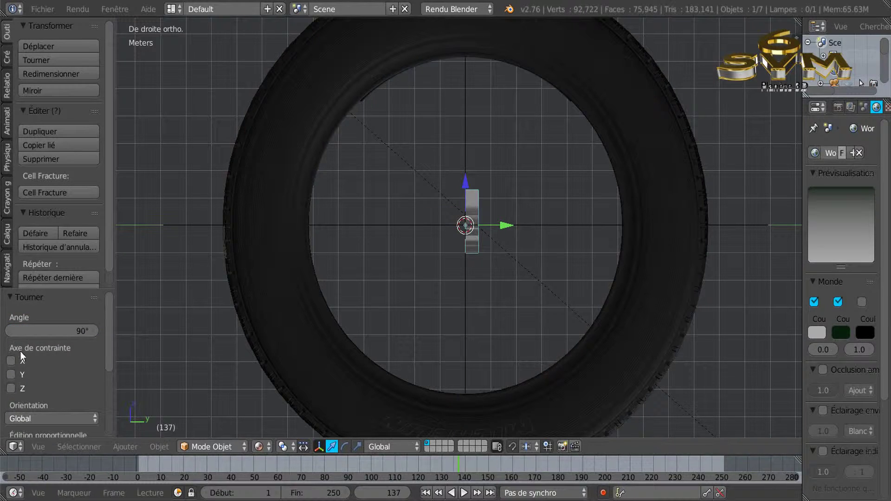
pyautogui.click(10, 361)
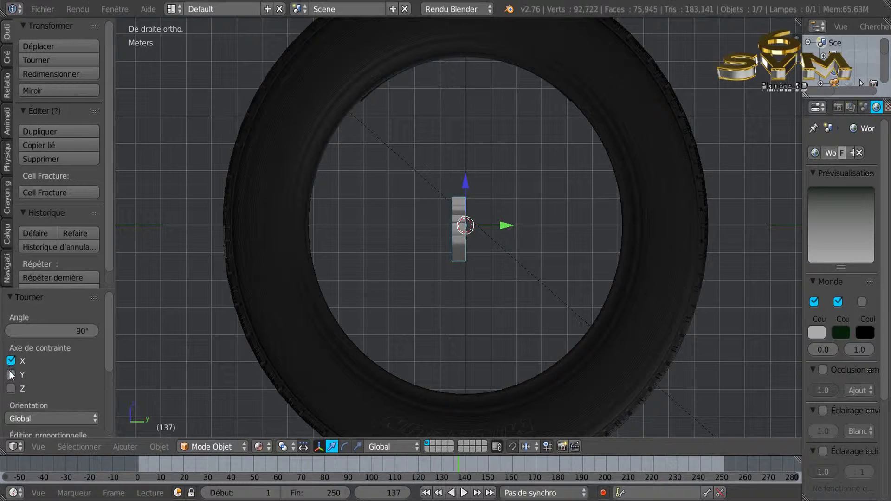
pyautogui.click(11, 375)
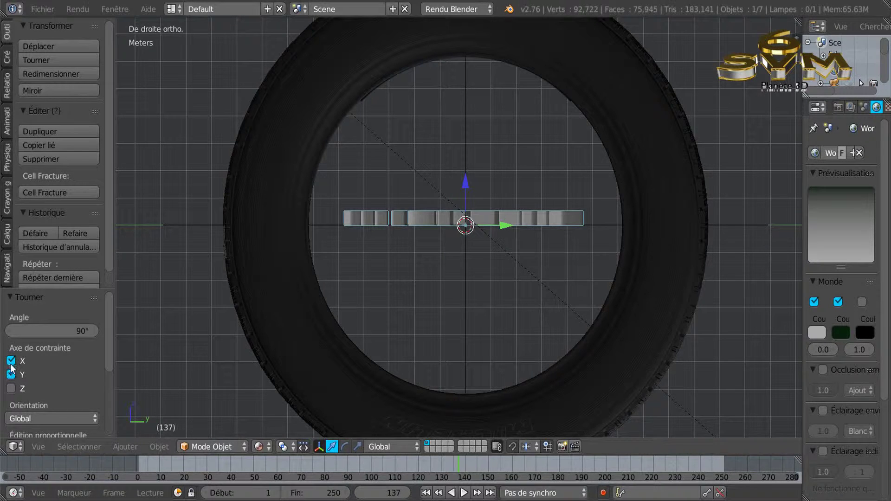
pyautogui.click(11, 361)
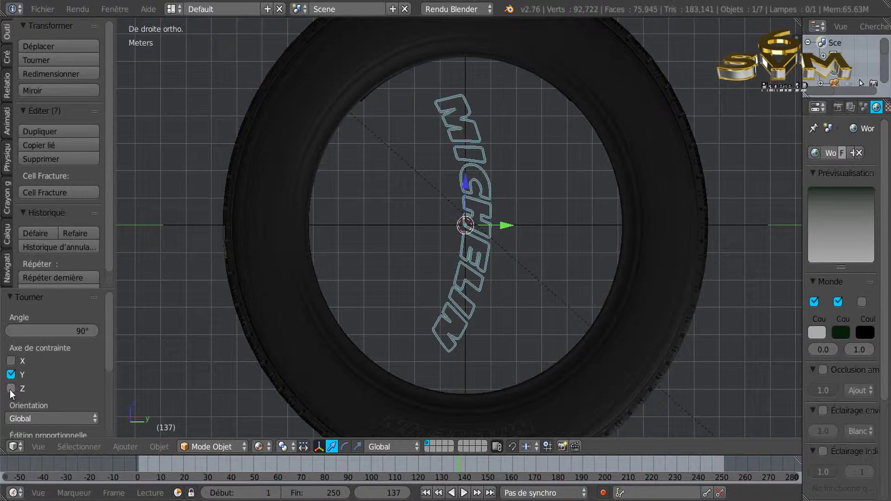
pyautogui.click(10, 388)
pyautogui.click(10, 375)
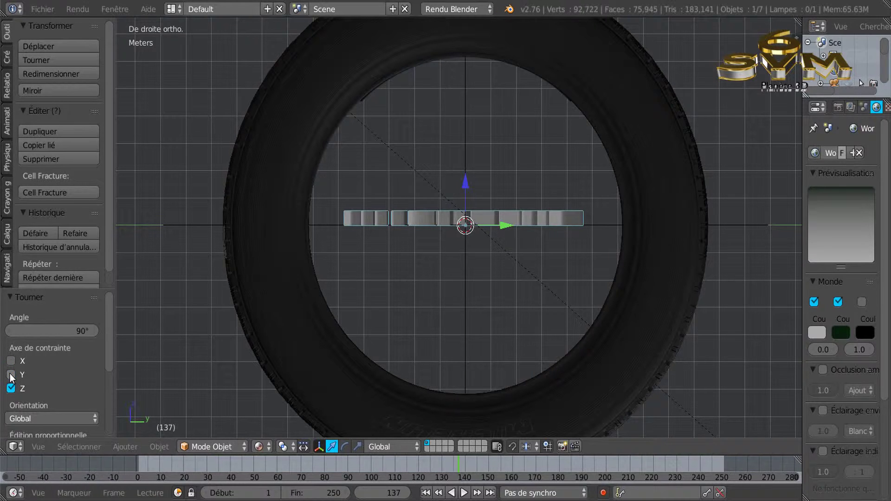
pyautogui.click(11, 388)
pyautogui.click(10, 375)
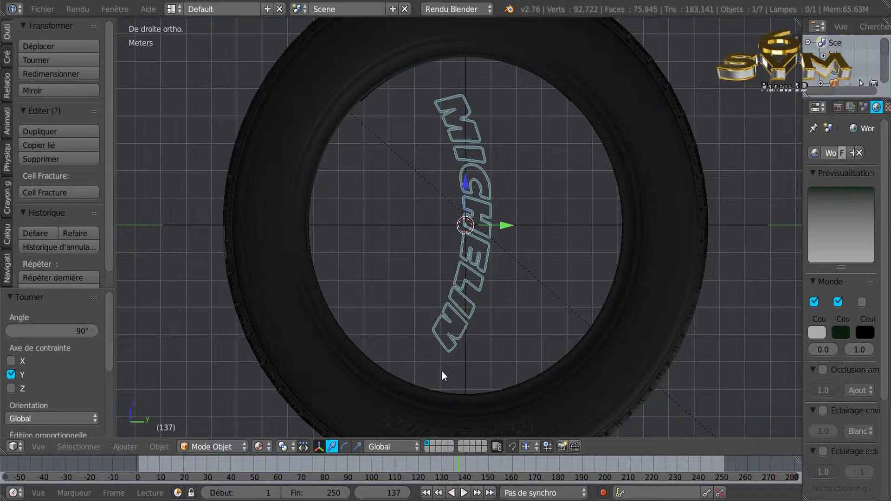
# - Rotate the lettering about -92° in the right view so the word reads horizontally as an arch
pyautogui.scroll(-1, 443, 373)
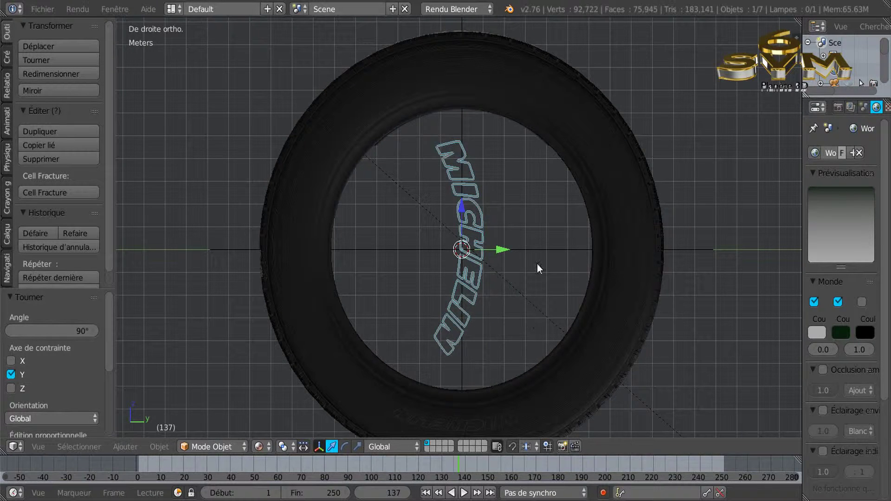
pyautogui.scroll(3, 433, 125)
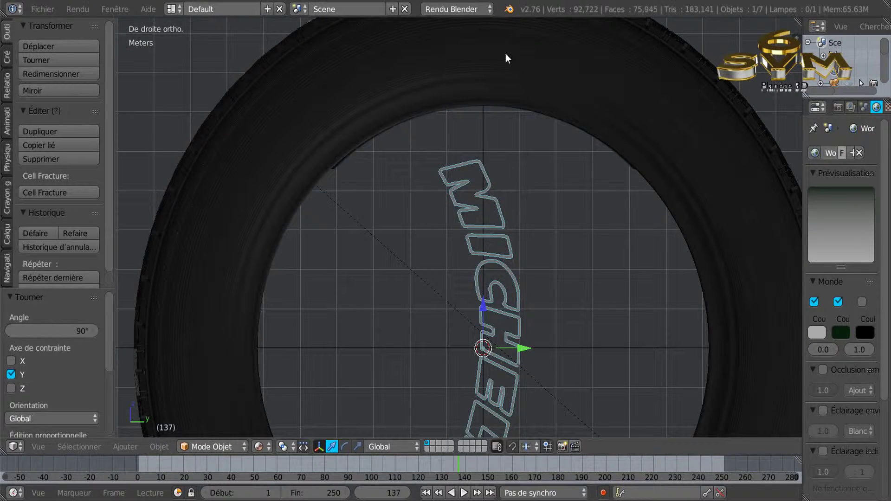
pyautogui.scroll(-4, 534, 350)
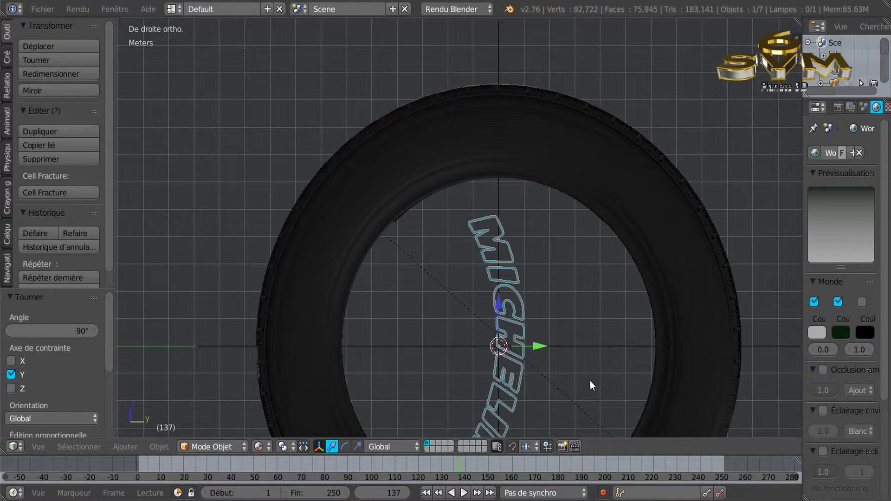
pyautogui.keyDown('shift'); pyautogui.moveTo(569, 356); pyautogui.dragTo(513, 315, button='middle'); pyautogui.keyUp('shift')
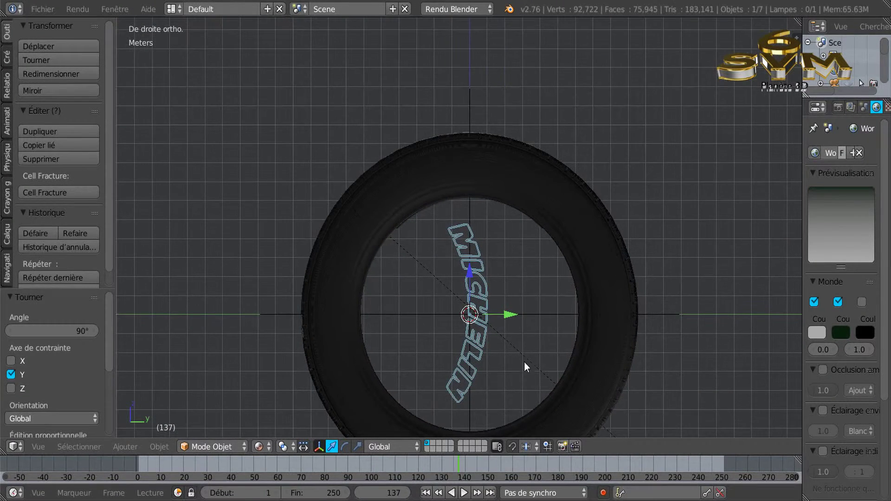
pyautogui.press('r')
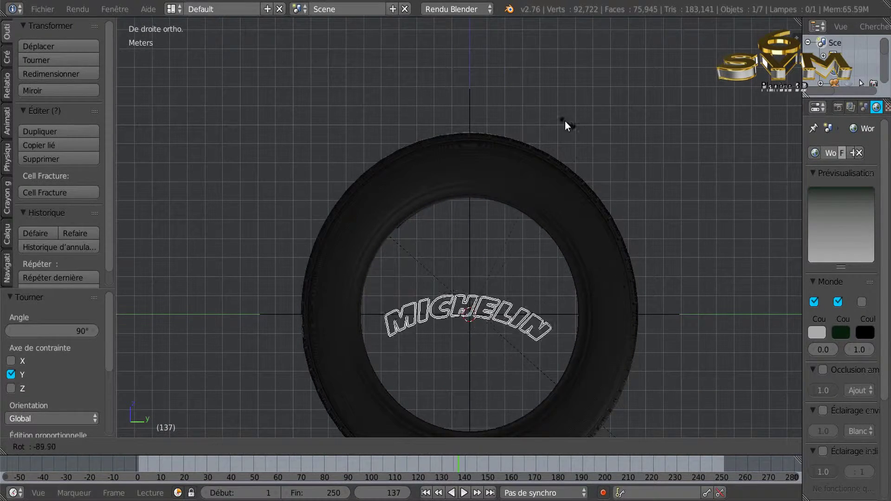
pyautogui.click(558, 121)
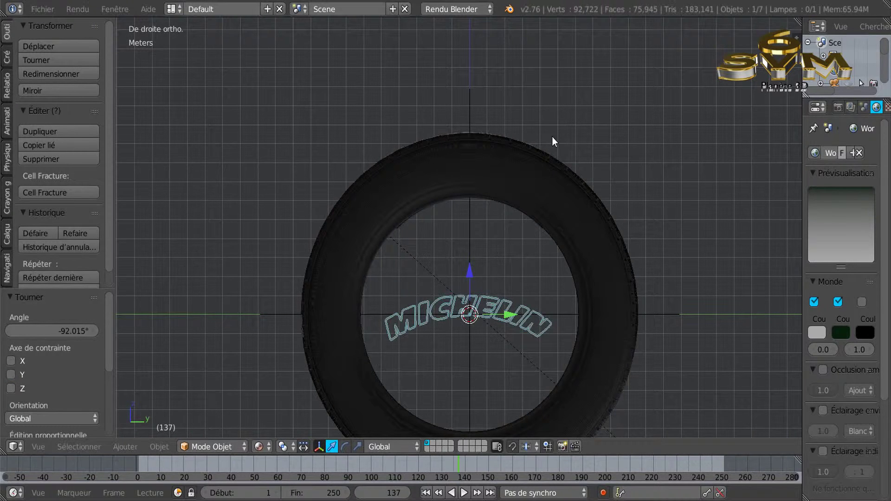
# - Move the lettering up about 6.19 m along Z and out about 2.02 m along X, in front of the sidewall
pyautogui.moveTo(468, 274); pyautogui.dragTo(479, 163)
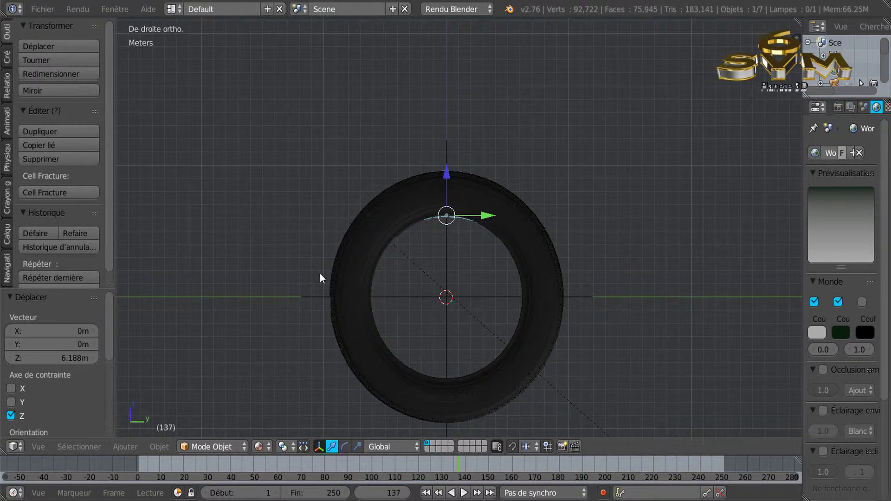
pyautogui.moveTo(315, 274); pyautogui.dragTo(415, 295, button='middle')
pyautogui.moveTo(480, 218); pyautogui.dragTo(503, 228)
pyautogui.press('KP_3')
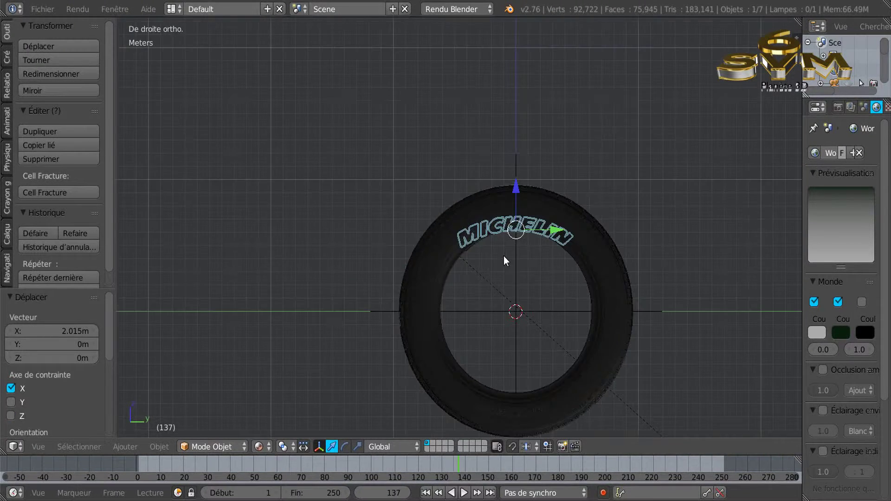
# - Raise the lettering about 95 cm along Z onto the upper part of the tyre's sidewall
pyautogui.scroll(3, 538, 200)
pyautogui.scroll(2, 515, 206)
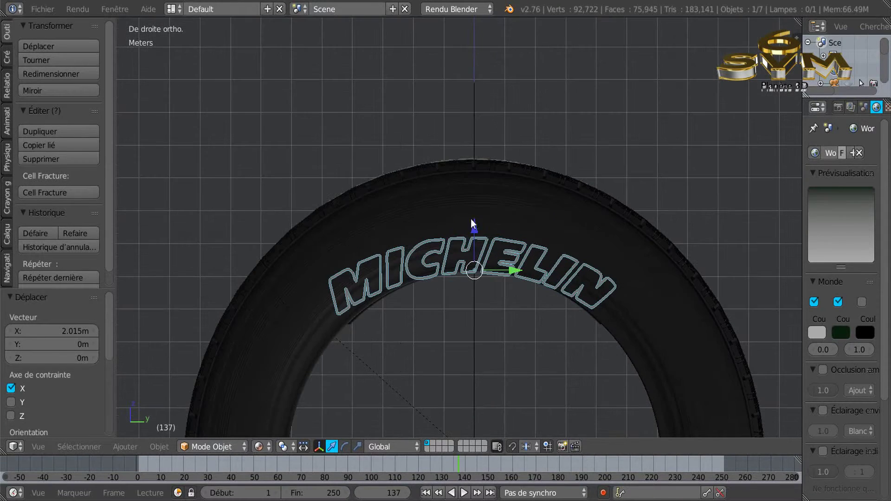
pyautogui.press('g')
pyautogui.press('z')
pyautogui.click(483, 195)
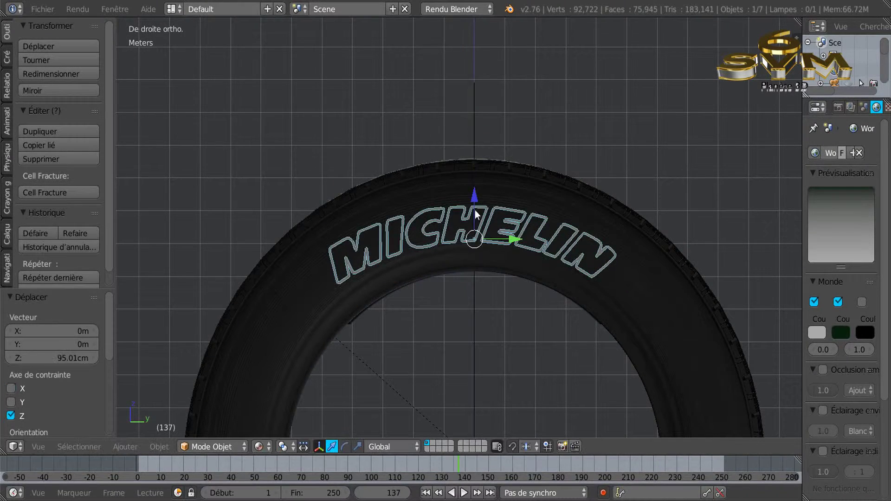
# - Scale the lettering uniformly to about 0.673 and raise it about 44 cm along Z within the sidewall
pyautogui.scroll(2, 456, 239)
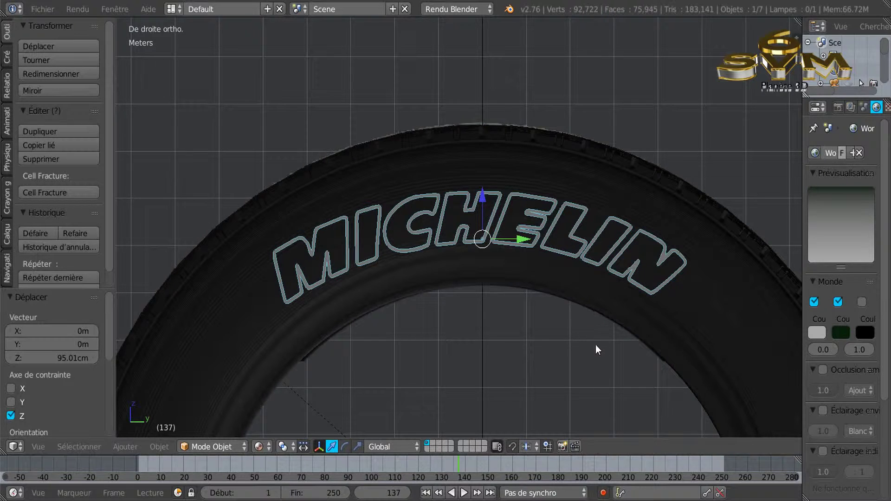
pyautogui.press('s')
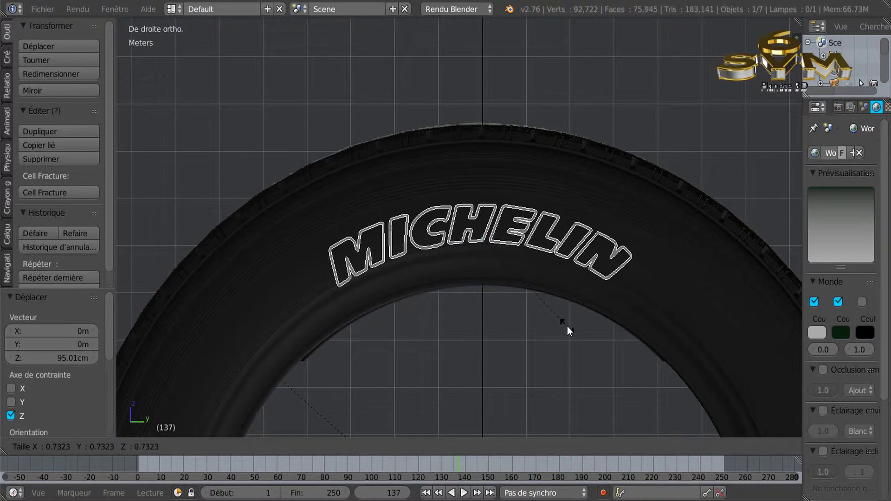
pyautogui.click(556, 323)
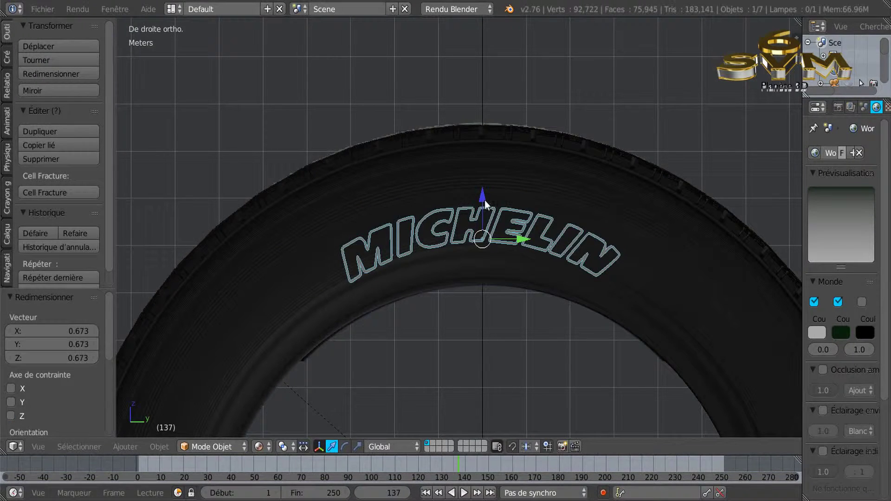
pyautogui.moveTo(483, 194); pyautogui.dragTo(487, 175)
# - Shrink the lettering uniformly once more, by a factor of about 0.854
pyautogui.scroll(3, 485, 231)
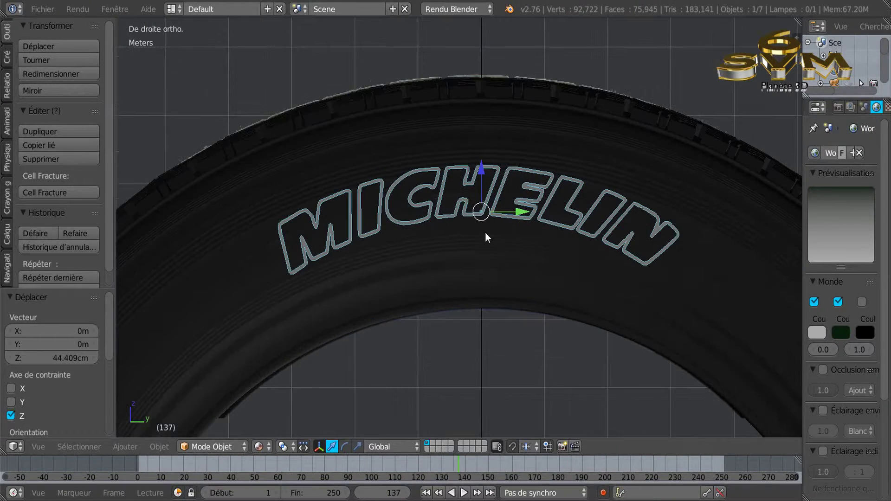
pyautogui.press('s')
pyautogui.click(534, 341)
# - Examine the lettering's size, curvature and placement against the whole tyre in the right view
pyautogui.scroll(-1, 534, 343)
pyautogui.scroll(-5, 533, 343)
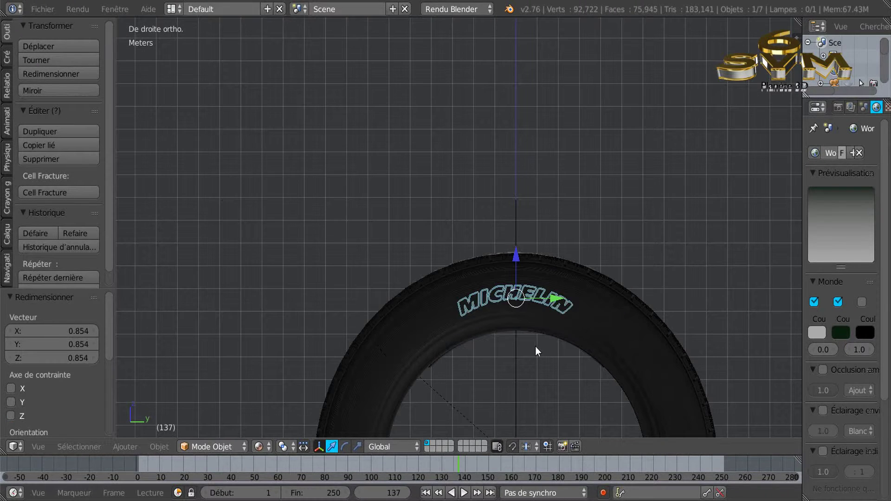
pyautogui.keyDown('shift'); pyautogui.moveTo(510, 278); pyautogui.dragTo(499, 200, button='middle'); pyautogui.keyUp('shift')
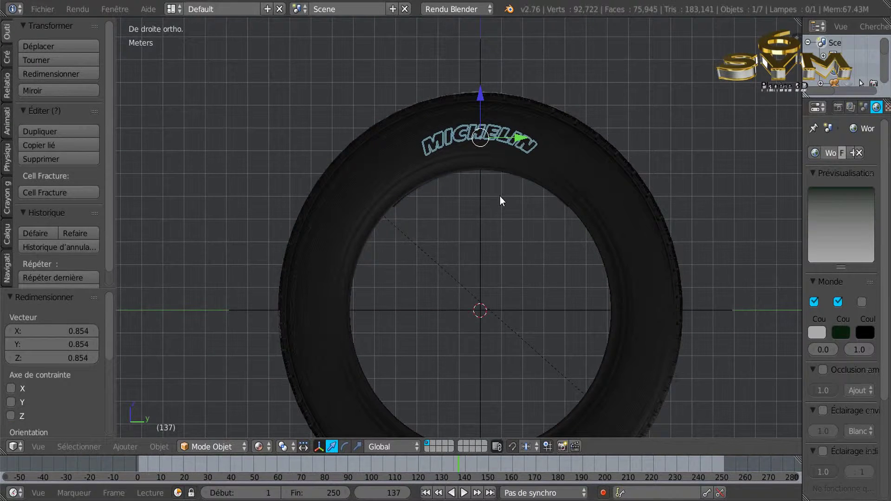
pyautogui.scroll(-1, 500, 201)
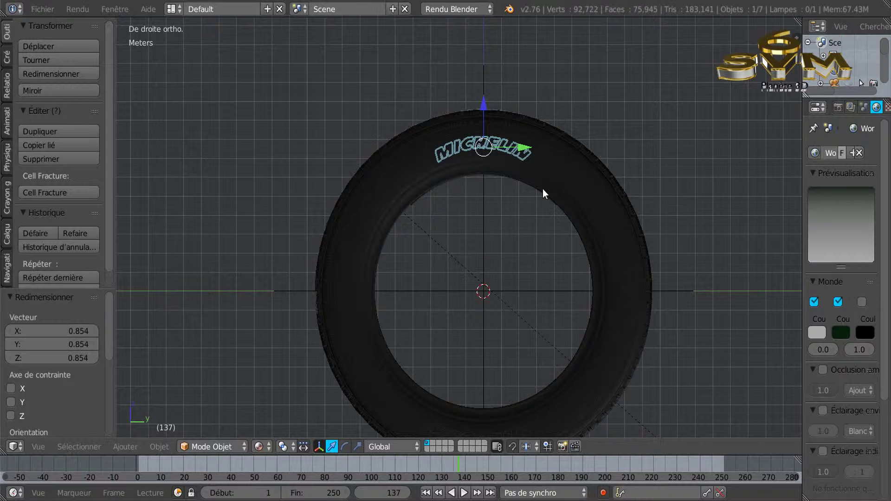
pyautogui.scroll(6, 561, 148)
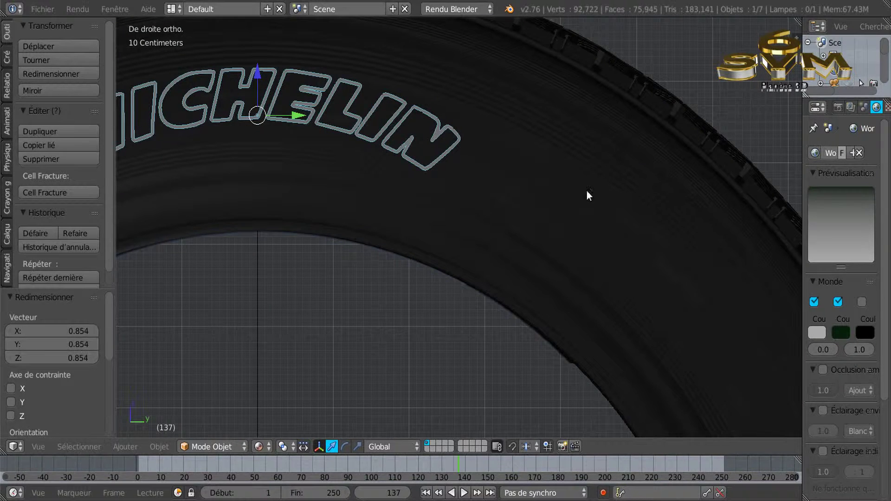
pyautogui.scroll(-5, 566, 207)
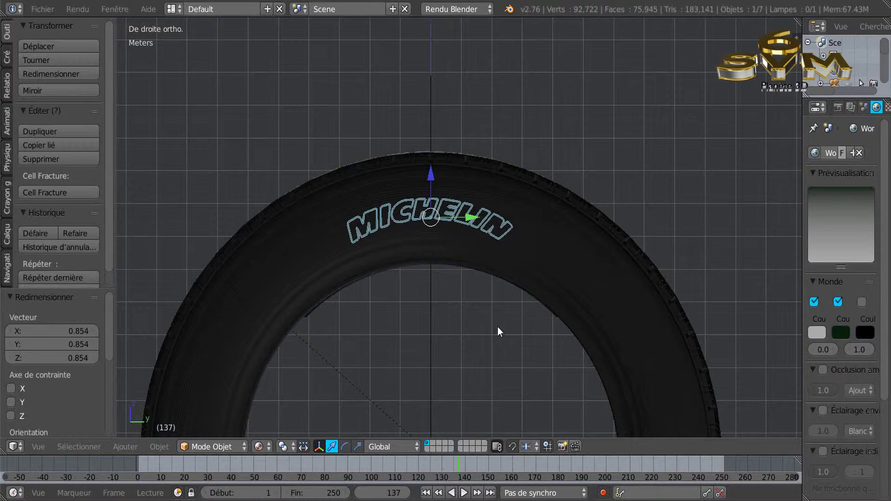
pyautogui.keyDown('shift'); pyautogui.moveTo(497, 327); pyautogui.dragTo(515, 264, button='middle'); pyautogui.keyUp('shift')
pyautogui.scroll(-1, 509, 275)
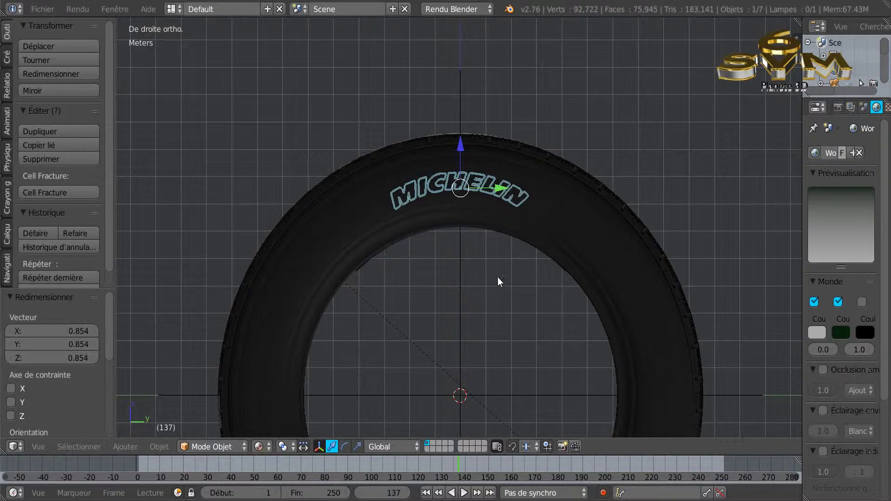
pyautogui.scroll(-2, 559, 290)
pyautogui.keyDown('shift'); pyautogui.scroll(-6, 541, 237); pyautogui.keyUp('shift')
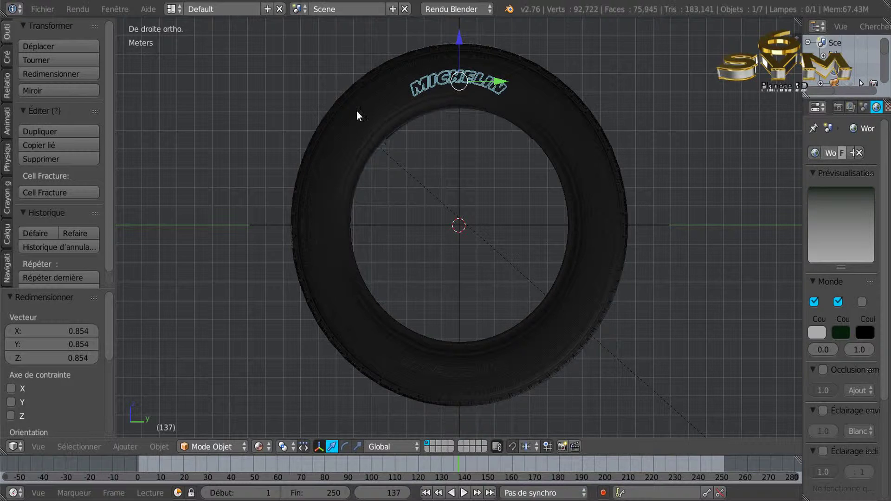
# - Stretch the lettering along Y only by a factor of about 1.381 to widen it along the sidewall
pyautogui.scroll(4, 466, 117)
pyautogui.keyDown('shift'); pyautogui.moveTo(472, 159); pyautogui.dragTo(465, 219, button='middle'); pyautogui.keyUp('shift')
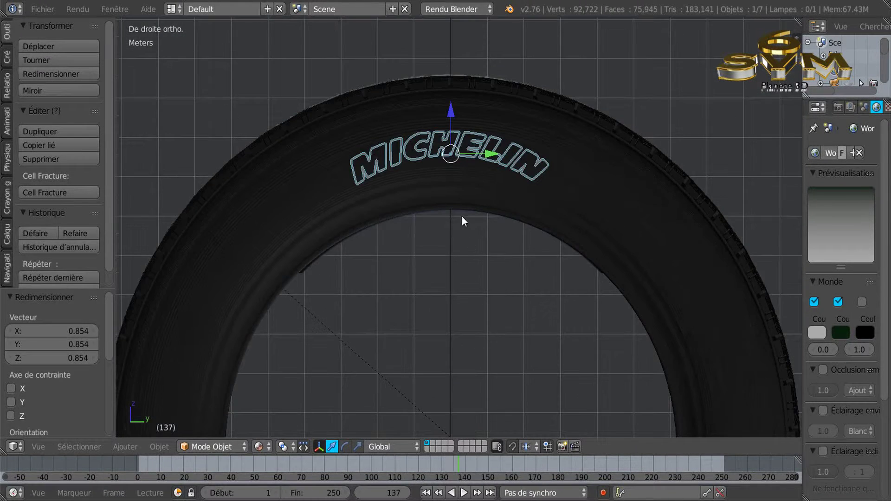
pyautogui.scroll(3, 445, 190)
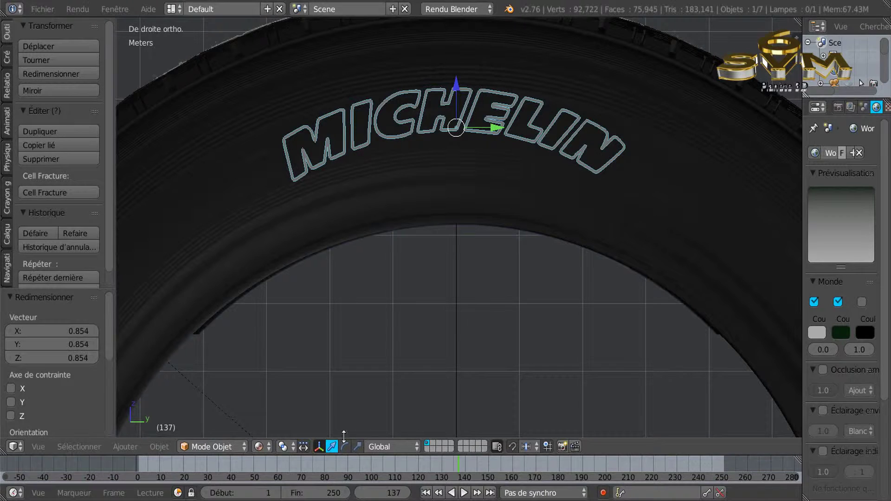
pyautogui.click(357, 446)
pyautogui.moveTo(498, 129); pyautogui.dragTo(657, 141)
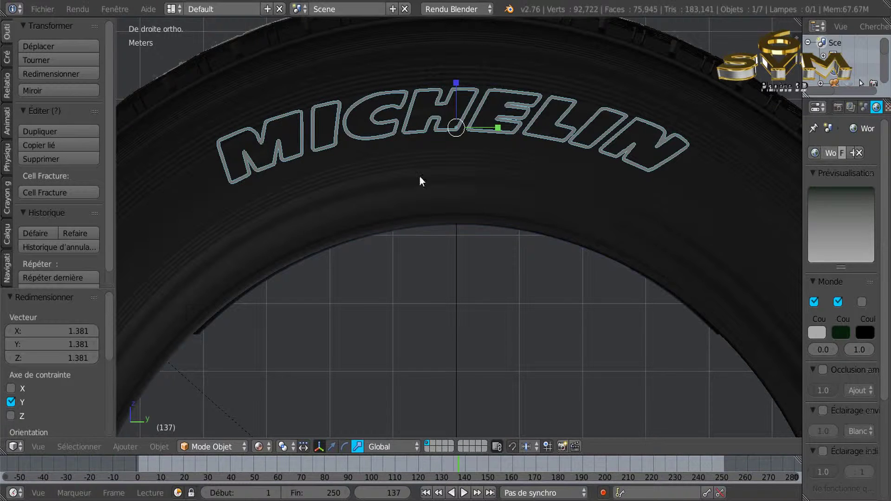
# - Lower the stretched lettering about 20 cm along Z, nudge it slightly along Y, and fine-tune its height by about 2.6 cm
pyautogui.click(331, 446)
pyautogui.moveTo(455, 83); pyautogui.dragTo(461, 97)
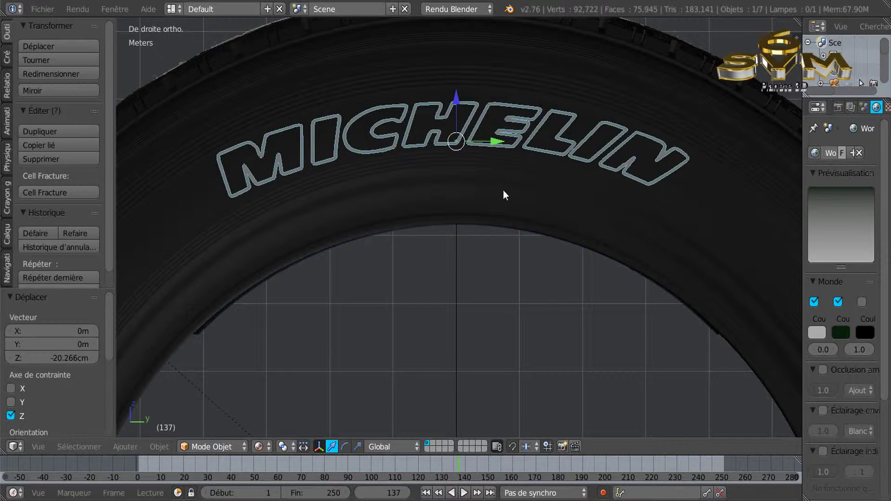
pyautogui.moveTo(497, 140); pyautogui.dragTo(503, 138)
pyautogui.moveTo(462, 98); pyautogui.dragTo(462, 102)
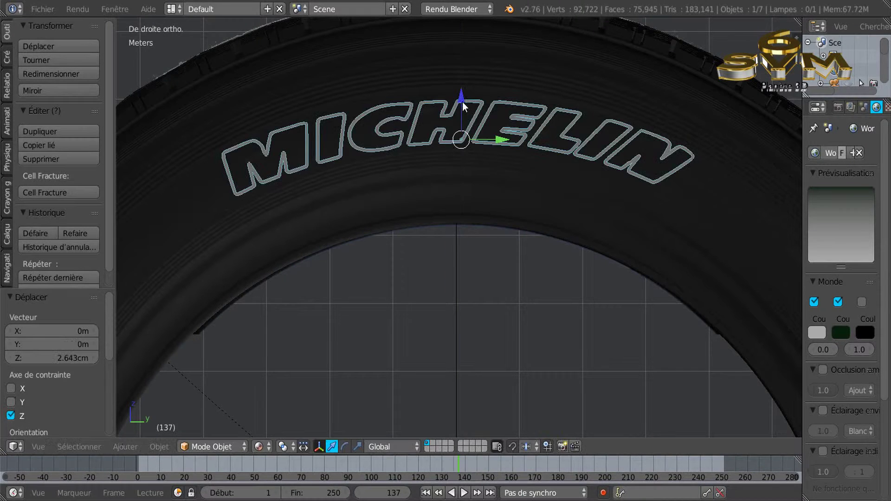
# - Stretch the lettering along Z by a factor of about 1.08 and shrink it uniformly by about 0.931
pyautogui.click(358, 446)
pyautogui.moveTo(462, 95); pyautogui.dragTo(462, 91)
pyautogui.press('s')
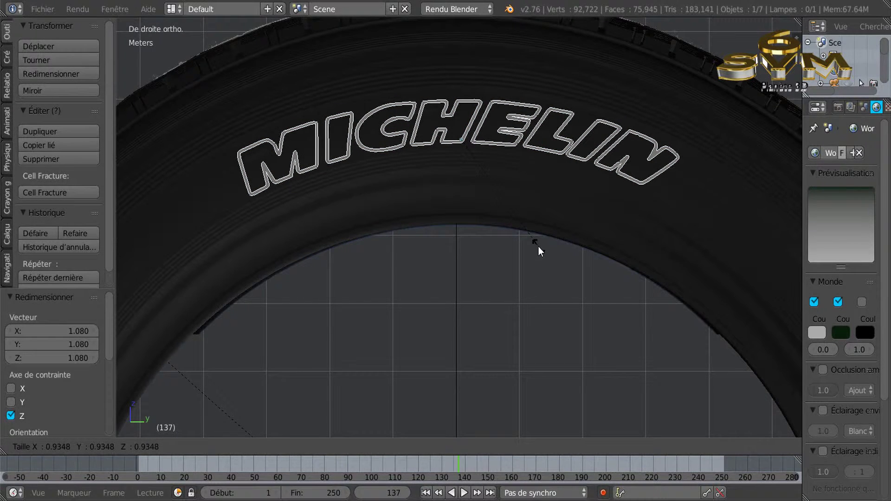
pyautogui.click(540, 247)
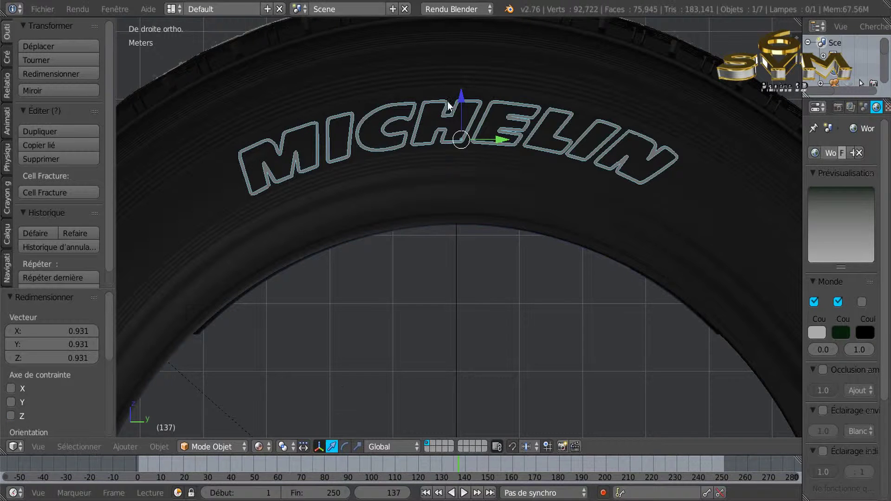
# - Nudge the lettering slightly down along Z and move it about 67 cm along negative X into the sidewall
pyautogui.moveTo(461, 95); pyautogui.dragTo(458, 98)
pyautogui.scroll(-1, 404, 227)
pyautogui.moveTo(404, 227); pyautogui.dragTo(484, 222, button='middle')
pyautogui.moveTo(476, 187)
pyautogui.mouseDown(button='middle')
pyautogui.moveTo(483, 179)
pyautogui.moveTo(482, 193)
pyautogui.mouseUp(button='middle')
pyautogui.moveTo(479, 154)
pyautogui.mouseDown(button='middle')
pyautogui.moveTo(487, 189)
pyautogui.moveTo(486, 162)
pyautogui.mouseUp(button='middle')
pyautogui.moveTo(480, 154); pyautogui.dragTo(447, 154)
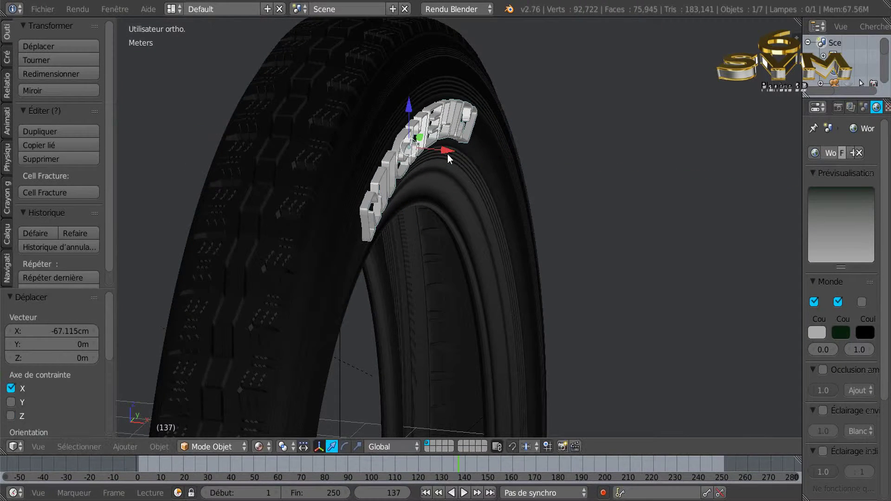
# - Shift the lettering about 3.8 cm along negative Y to centre it on the tyre's vertical axis
pyautogui.moveTo(479, 219); pyautogui.dragTo(417, 202, button='middle')
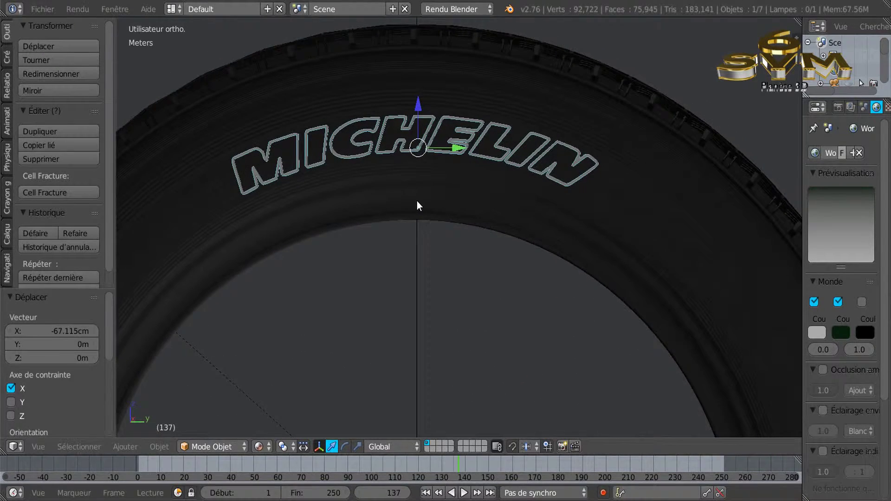
pyautogui.press('KP_3')
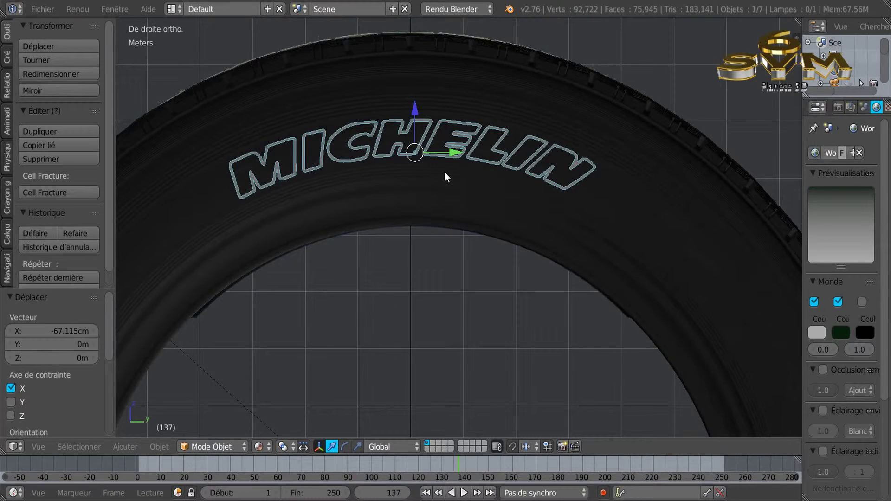
pyautogui.scroll(2, 424, 168)
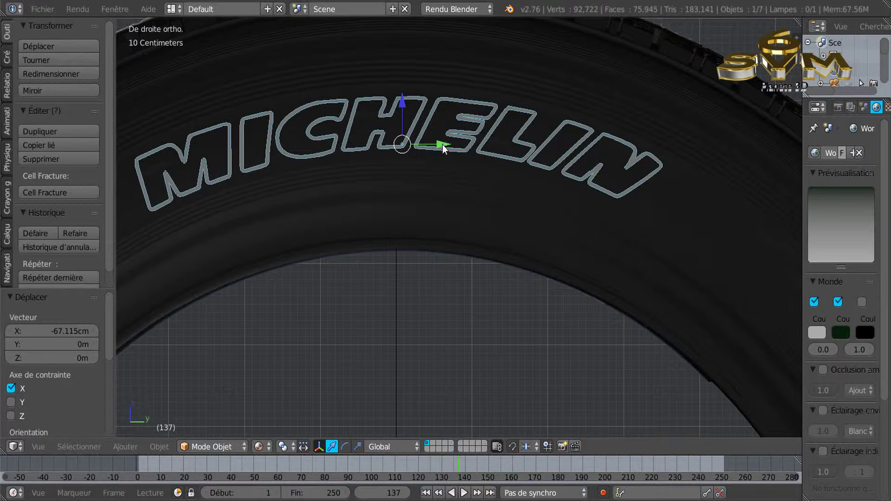
pyautogui.keyDown('shift'); pyautogui.moveTo(439, 144); pyautogui.dragTo(412, 147); pyautogui.keyUp('shift')
pyautogui.moveTo(418, 193); pyautogui.dragTo(444, 197, button='middle')
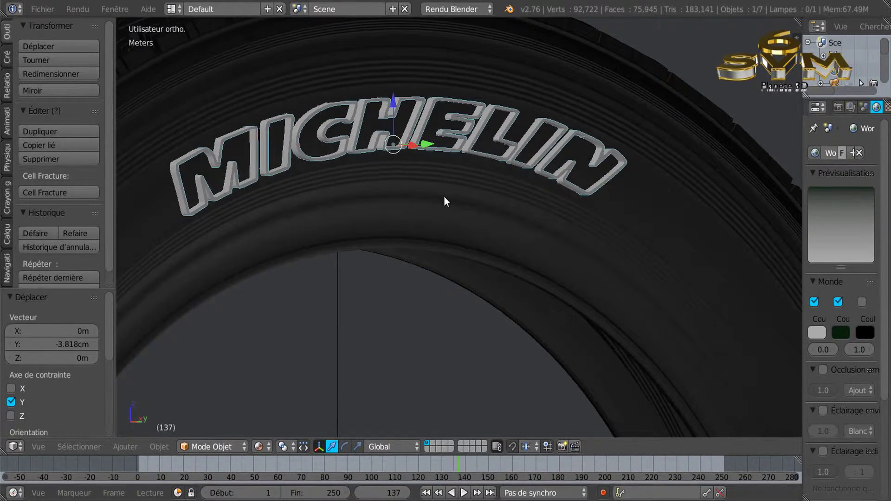
pyautogui.press('KP_3')
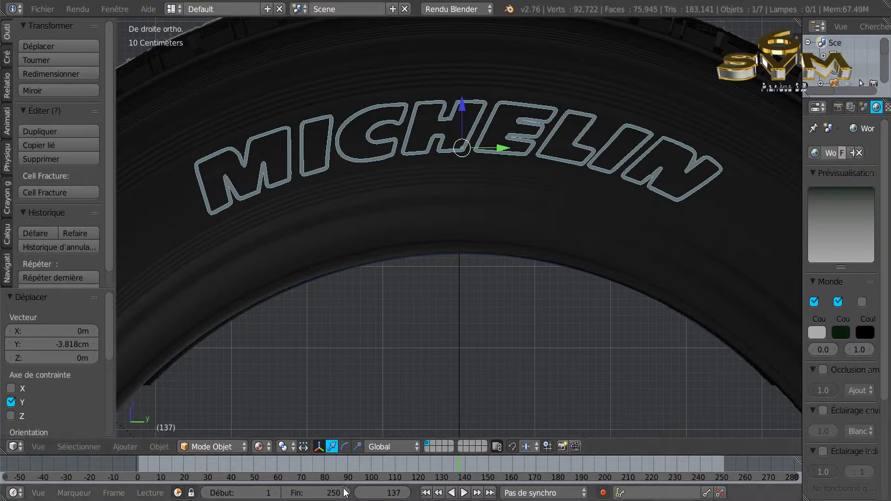
# - Shrink the lettering along Z only by a factor of about 0.968 and check its fit in the right view
pyautogui.click(358, 448)
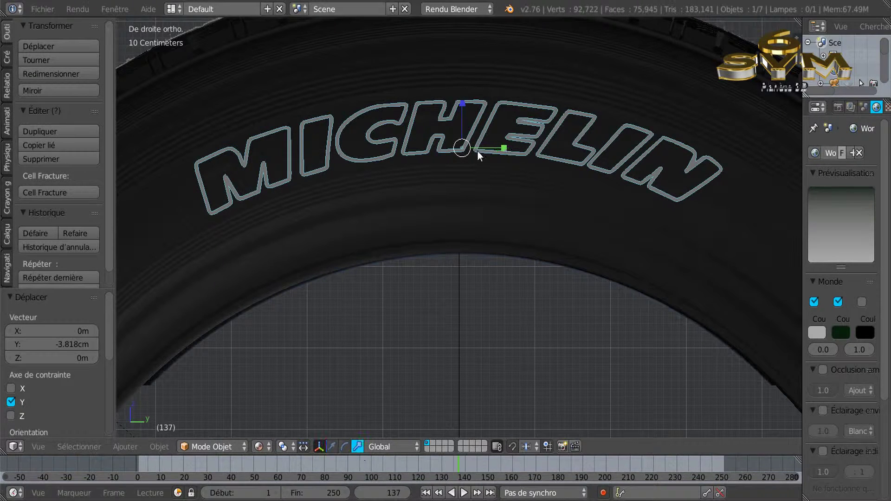
pyautogui.click(463, 103)
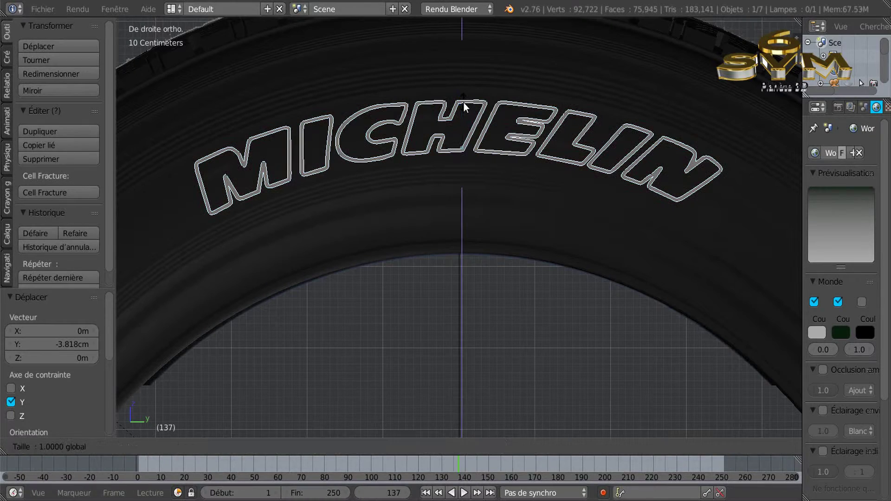
pyautogui.moveTo(464, 102); pyautogui.dragTo(464, 117)
pyautogui.moveTo(463, 117); pyautogui.dragTo(325, 193, button='middle')
pyautogui.moveTo(534, 150)
pyautogui.mouseDown(button='middle')
pyautogui.moveTo(498, 140)
pyautogui.moveTo(520, 147)
pyautogui.mouseUp(button='middle')
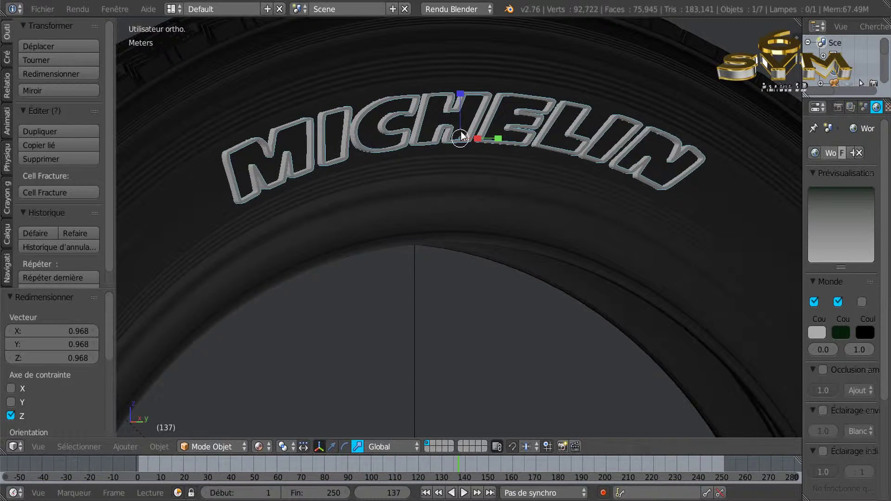
pyautogui.scroll(-3, 462, 144)
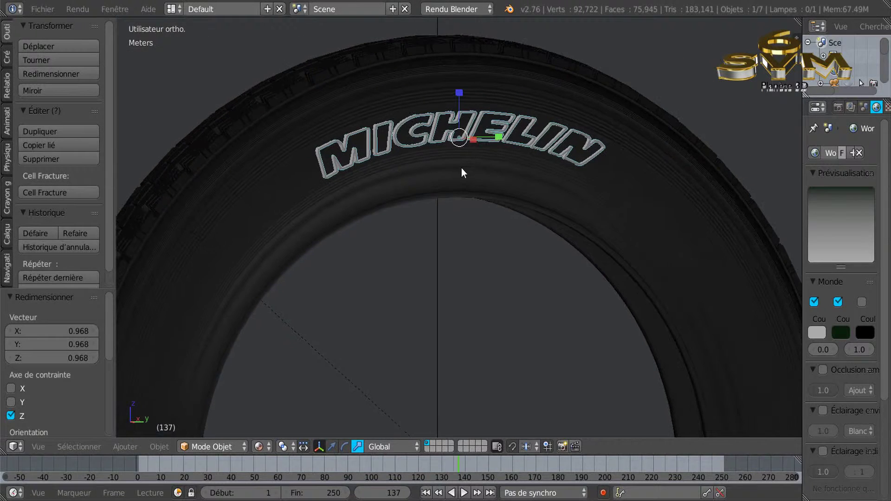
pyautogui.moveTo(493, 152); pyautogui.dragTo(428, 221, button='middle')
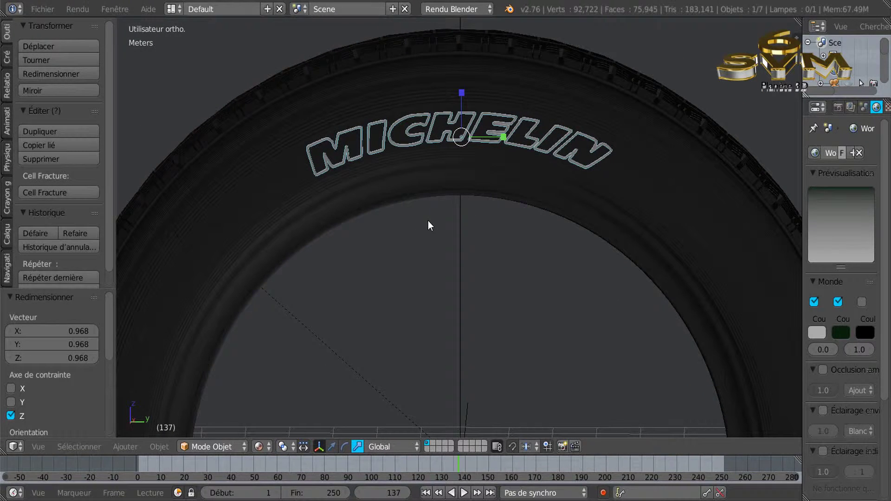
pyautogui.press('KP_3')
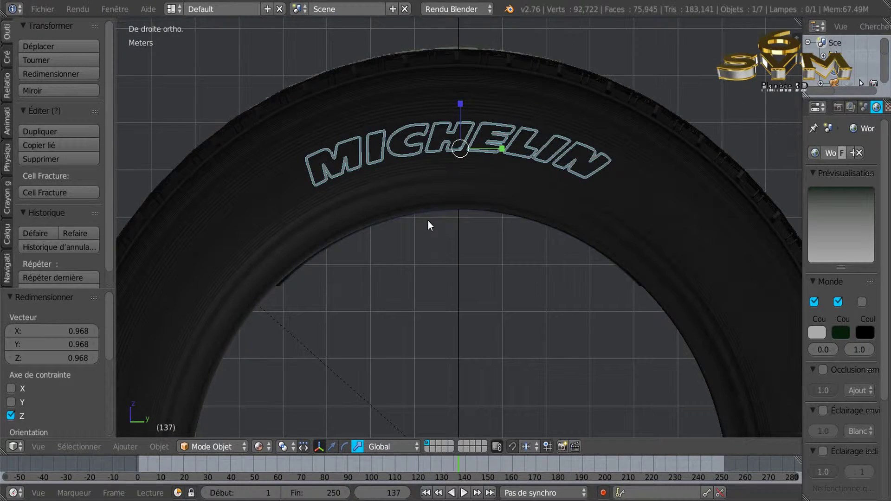
# - Orbit to an oblique view of the embedded lettering and widen the properties editor to show its full contents
pyautogui.moveTo(425, 238); pyautogui.dragTo(491, 238, button='middle')
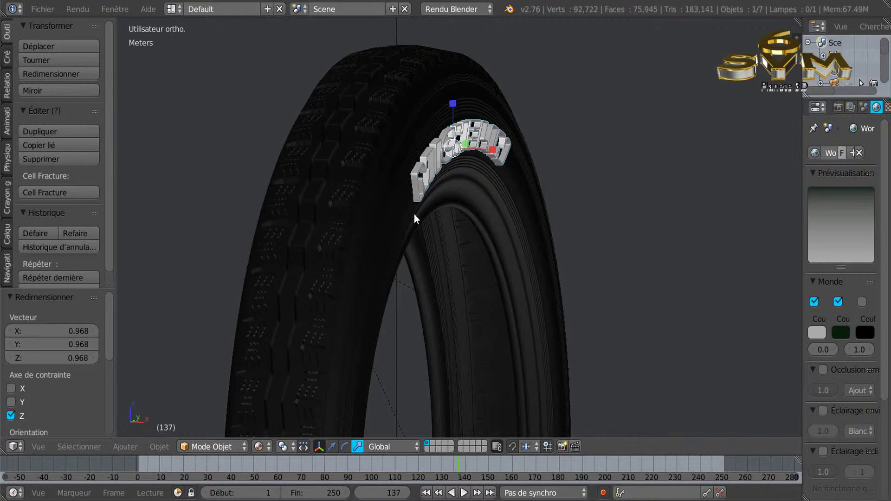
pyautogui.scroll(3, 414, 214)
pyautogui.scroll(1, 421, 167)
pyautogui.scroll(-2, 421, 166)
pyautogui.keyDown('shift'); pyautogui.moveTo(513, 173); pyautogui.dragTo(484, 191, button='middle'); pyautogui.keyUp('shift')
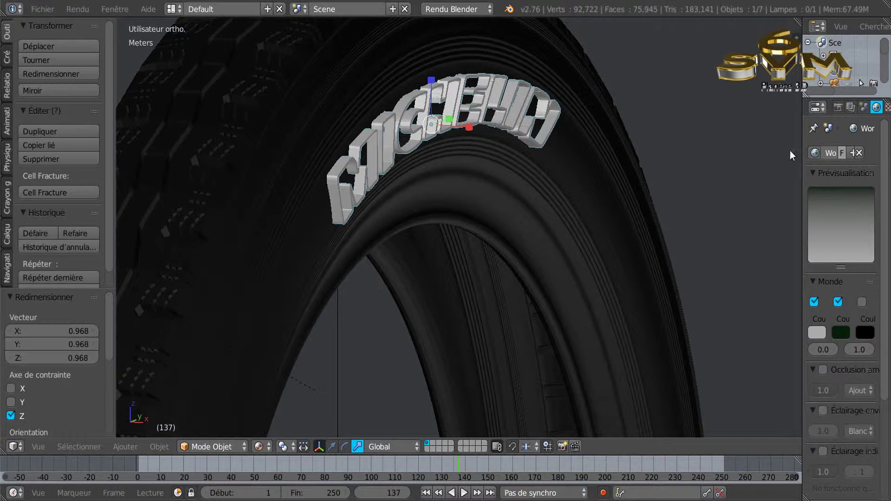
pyautogui.moveTo(802, 140); pyautogui.dragTo(741, 149)
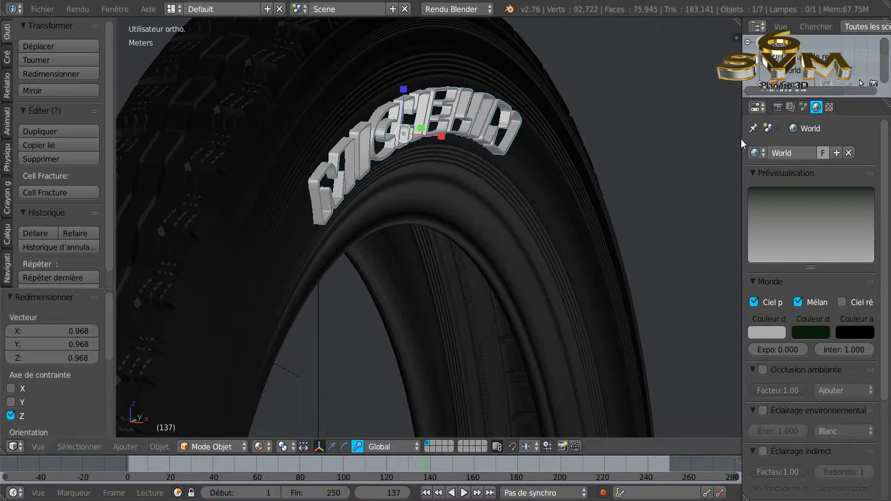
pyautogui.moveTo(741, 143); pyautogui.dragTo(698, 160)
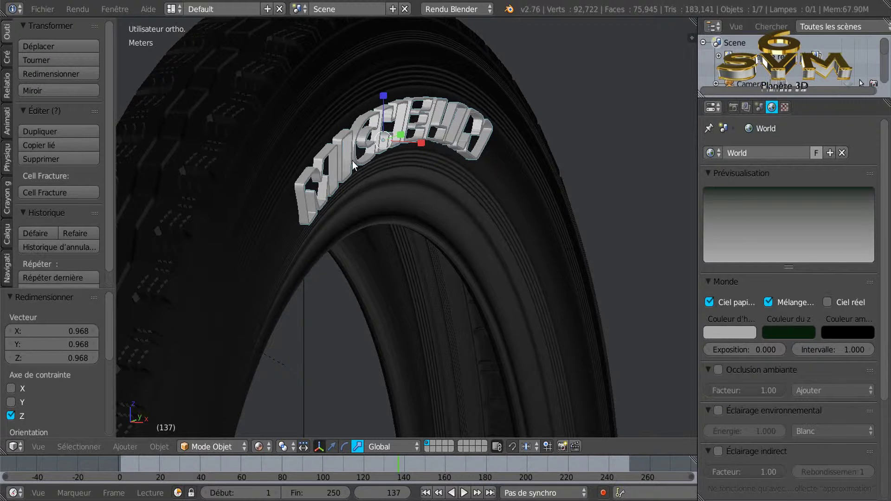
# - Select the lettering on the sidewall and add a Boolean modifier to it
pyautogui.scroll(2, 437, 137)
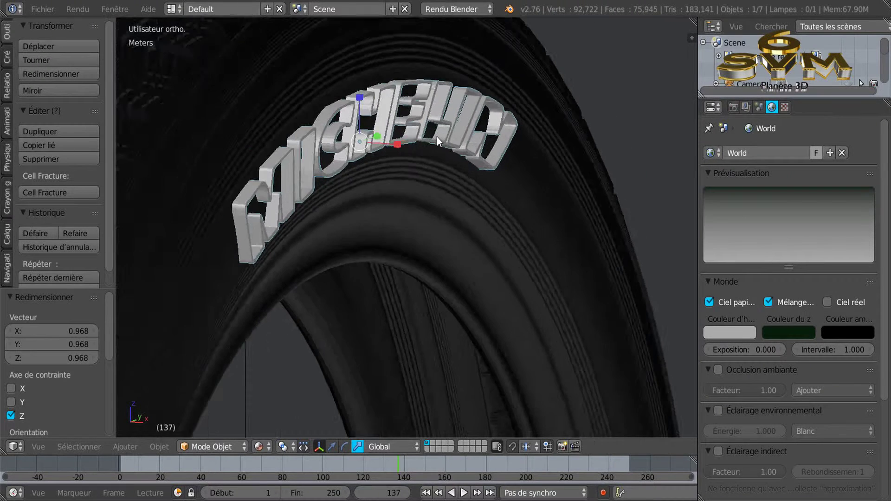
pyautogui.scroll(1, 436, 137)
pyautogui.scroll(3, 289, 180)
pyautogui.scroll(-3, 316, 170)
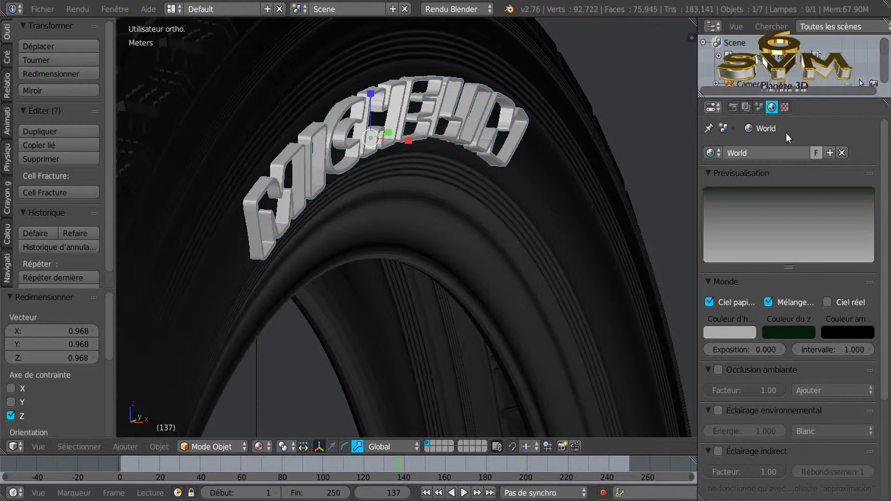
pyautogui.scroll(2, 426, 121)
pyautogui.scroll(-2, 424, 119)
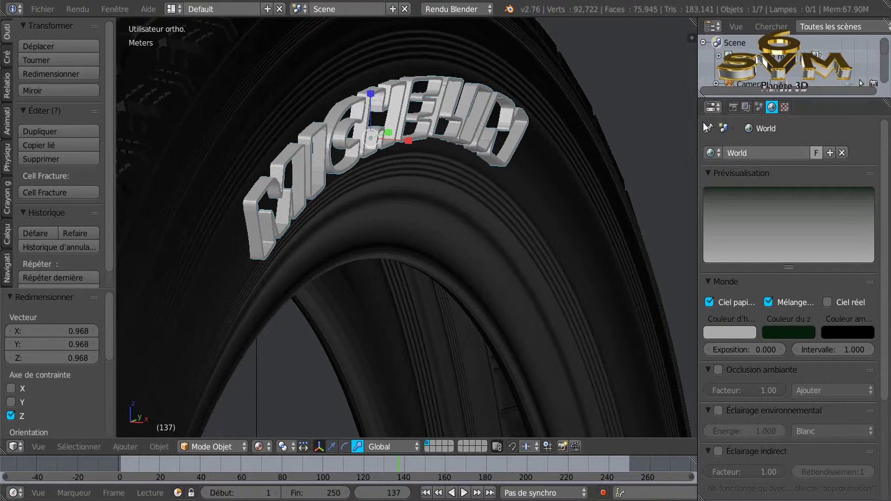
pyautogui.rightClick(512, 114)
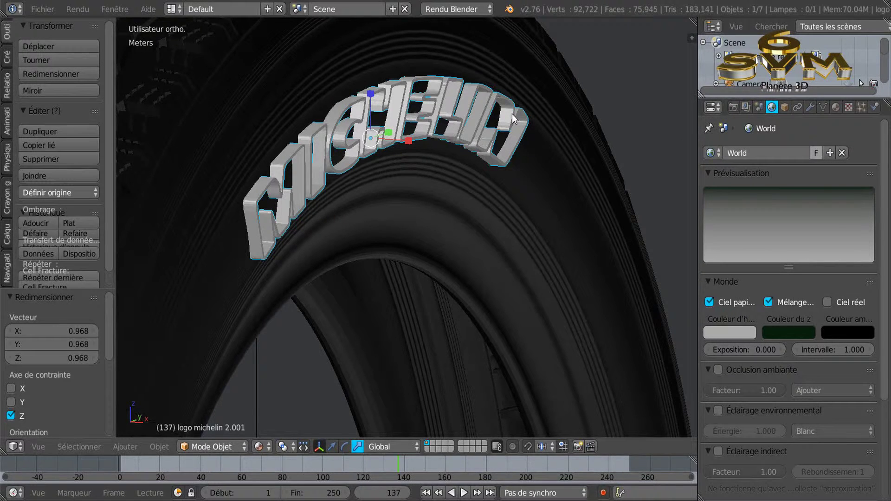
pyautogui.click(811, 110)
pyautogui.click(811, 154)
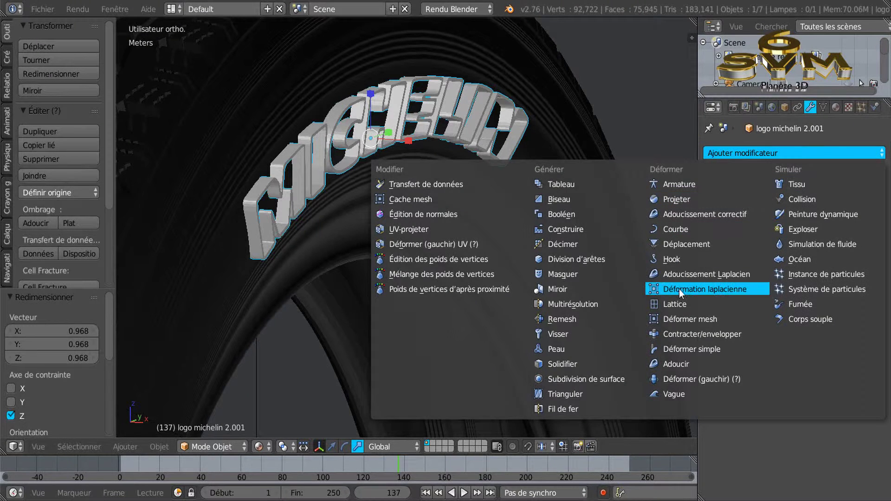
pyautogui.click(580, 218)
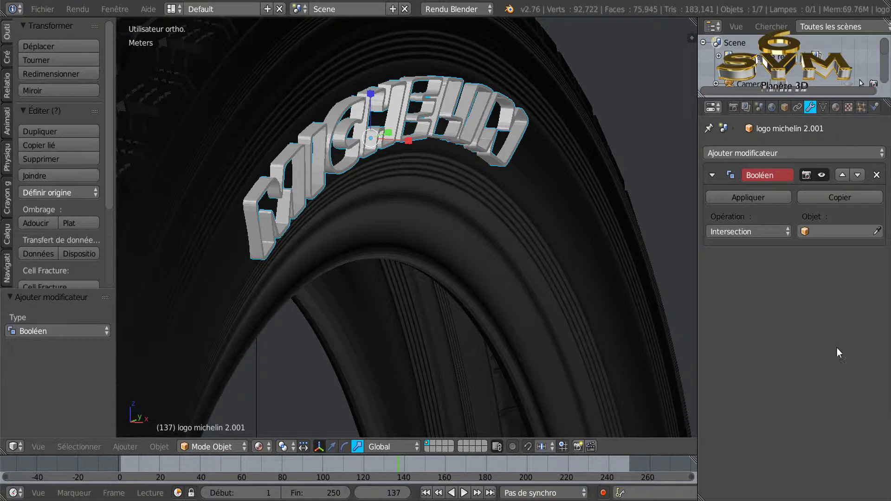
# - Set Flanc Pneu Michelin as the object for the lettering's Boolean intersection
pyautogui.moveTo(578, 292); pyautogui.dragTo(598, 285, button='middle')
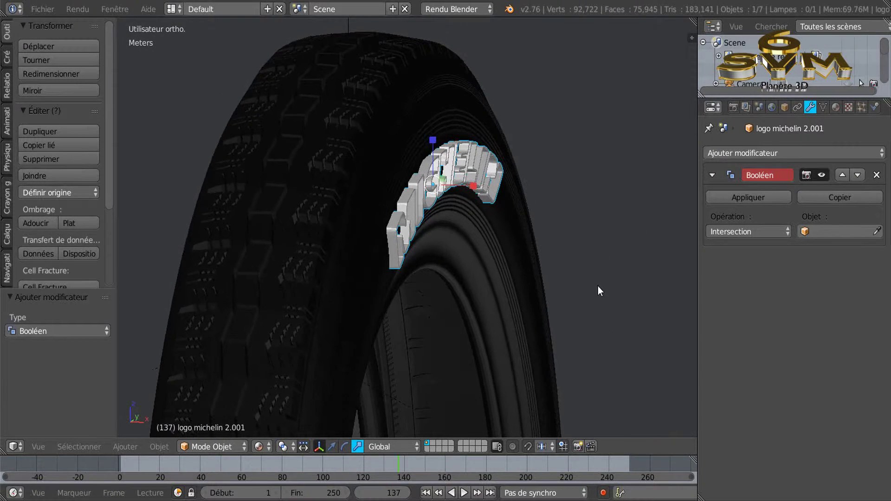
pyautogui.click(833, 231)
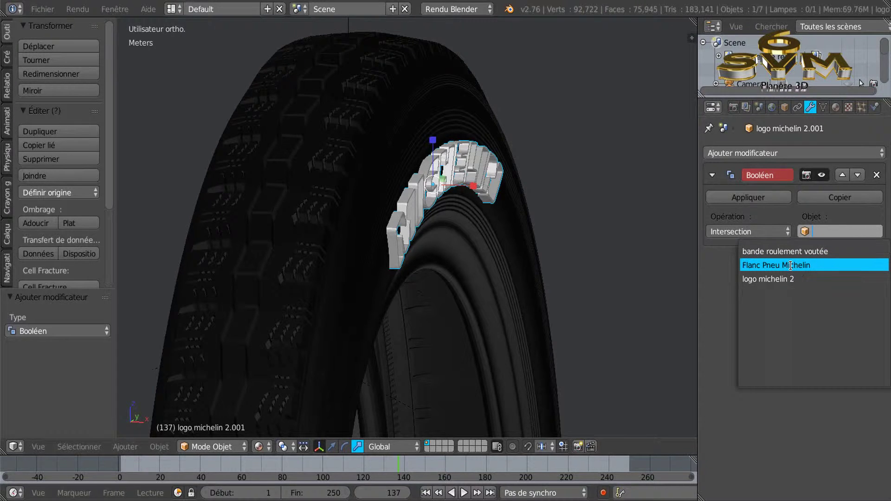
pyautogui.click(819, 266)
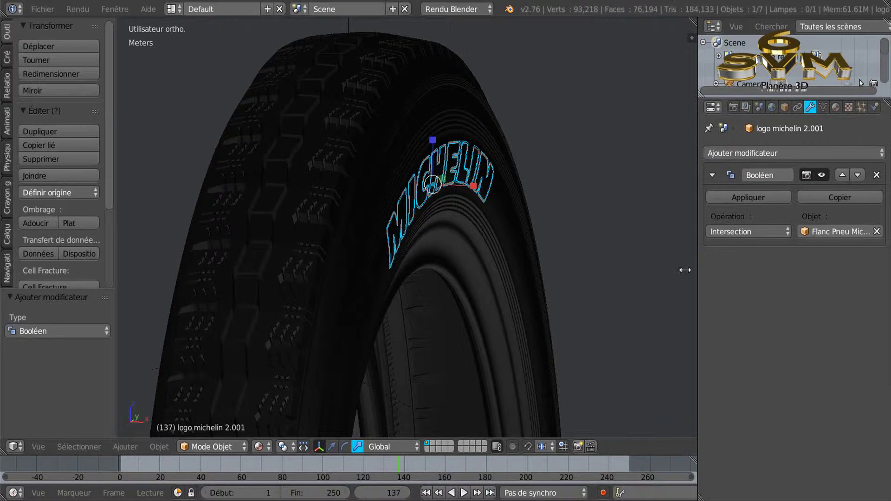
# - Inspect the intersected letter outlines up close and apply the Boolean modifier
pyautogui.scroll(3, 435, 237)
pyautogui.scroll(6, 356, 219)
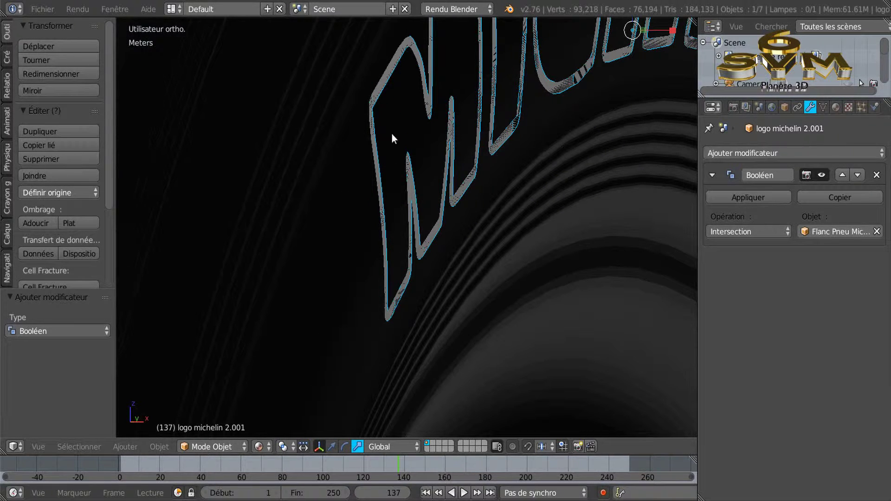
pyautogui.click(749, 196)
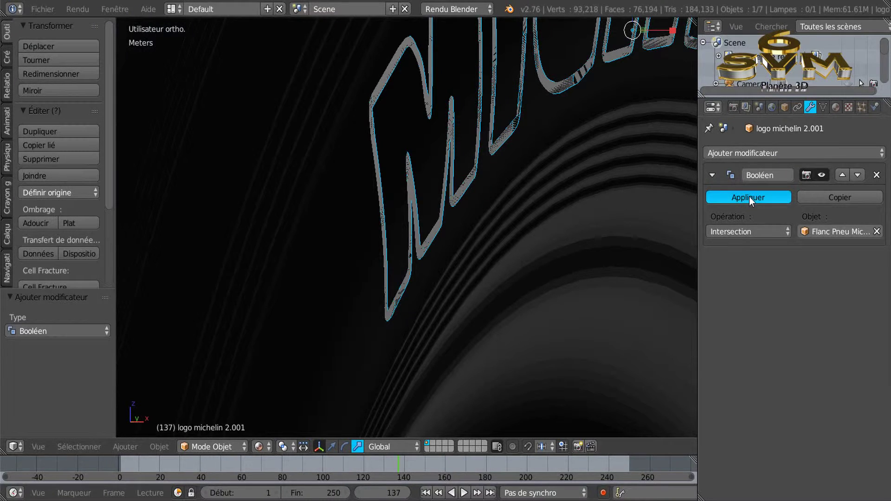
pyautogui.scroll(-4, 585, 250)
pyautogui.moveTo(640, 239); pyautogui.dragTo(558, 249, button='middle')
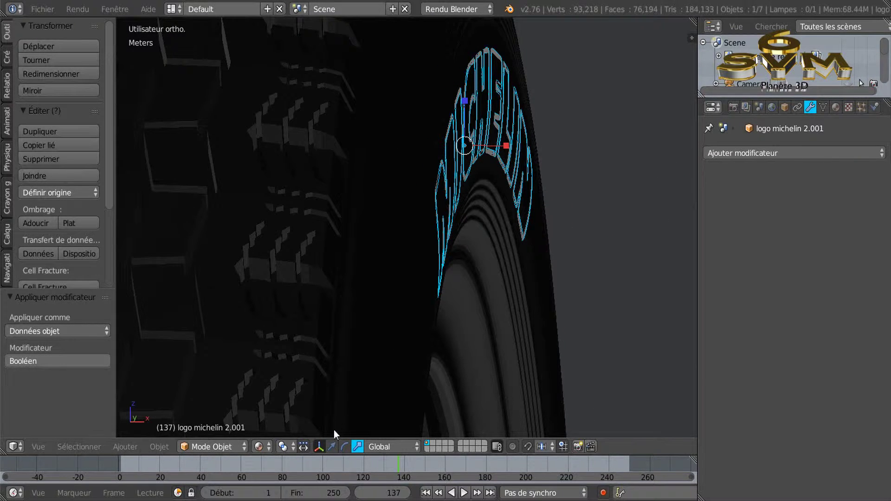
# - Move the lettering about 49 cm along X out of the tyre and frame both in the top view
pyautogui.click(332, 445)
pyautogui.moveTo(509, 149); pyautogui.dragTo(582, 151)
pyautogui.scroll(2, 575, 186)
pyautogui.moveTo(575, 187); pyautogui.dragTo(580, 161, button='middle')
pyautogui.press('KP_7')
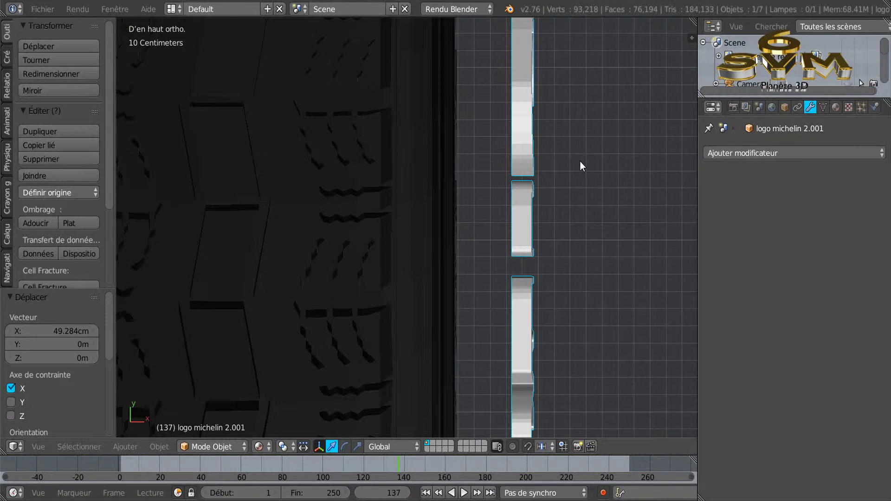
pyautogui.keyDown('shift'); pyautogui.moveTo(608, 160); pyautogui.dragTo(598, 250, button='middle'); pyautogui.keyUp('shift')
pyautogui.scroll(-3, 598, 250)
pyautogui.keyDown('shift'); pyautogui.moveTo(618, 222); pyautogui.dragTo(523, 228, button='middle'); pyautogui.keyUp('shift')
pyautogui.scroll(-2, 548, 245)
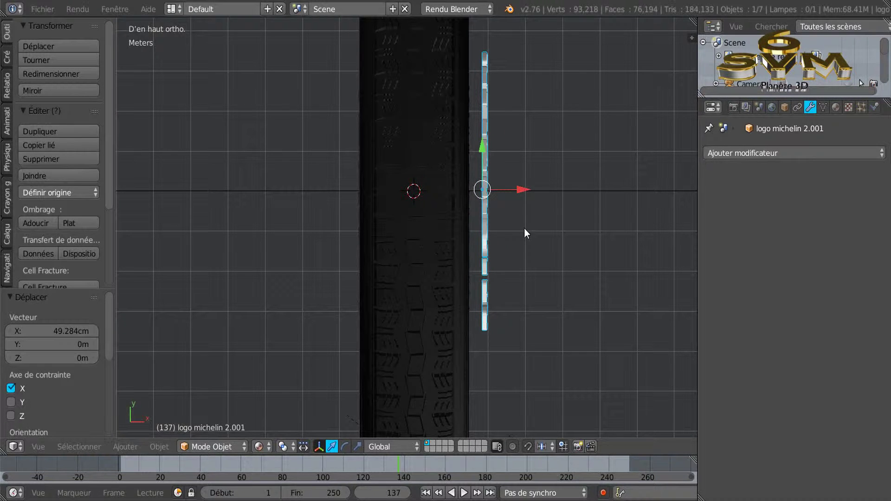
# - Box-select the tyre-side vertices of the lettering in wireframe edit mode and delete them, keeping only the outer layer
pyautogui.press('Tab')
pyautogui.scroll(3, 478, 178)
pyautogui.scroll(-2, 476, 175)
pyautogui.press('z')
pyautogui.scroll(-1, 564, 224)
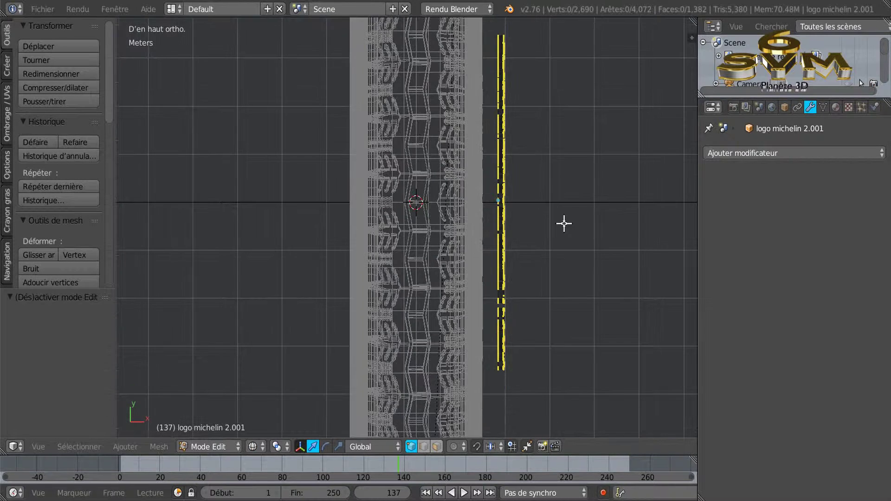
pyautogui.scroll(1, 564, 223)
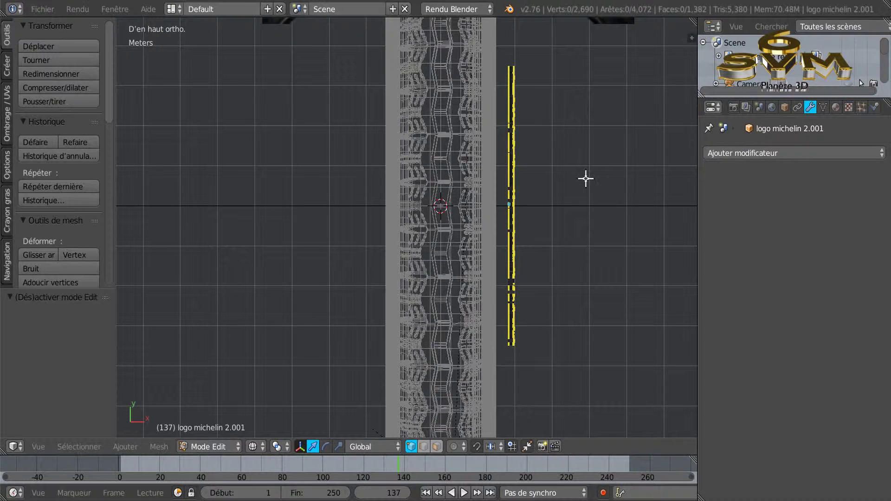
pyautogui.press('b')
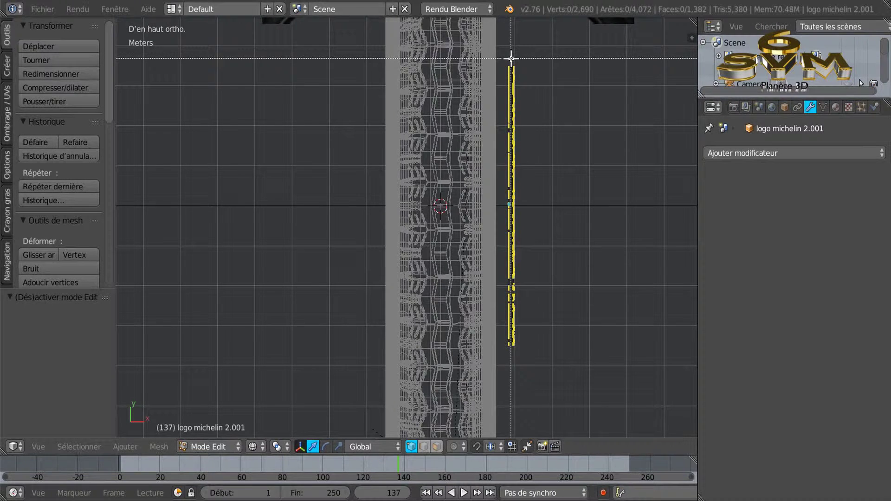
pyautogui.moveTo(511, 58); pyautogui.dragTo(466, 357)
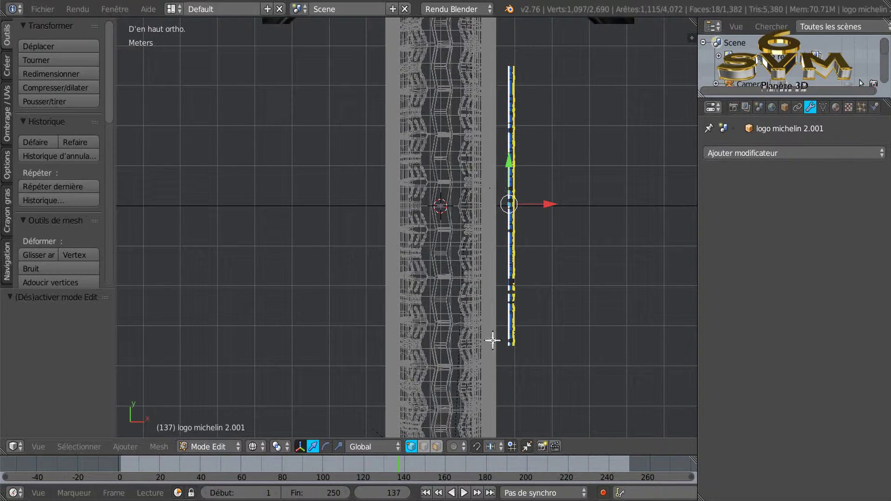
pyautogui.moveTo(580, 317); pyautogui.dragTo(541, 230, button='middle')
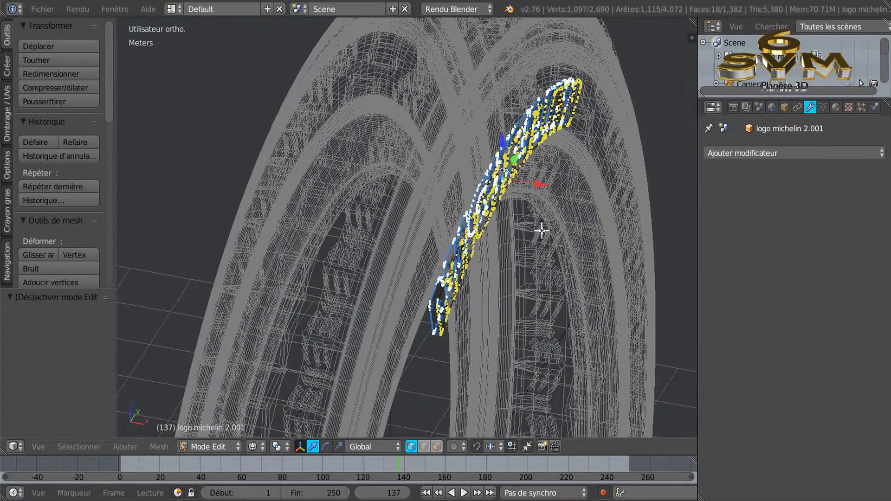
pyautogui.press('x')
pyautogui.click(525, 266)
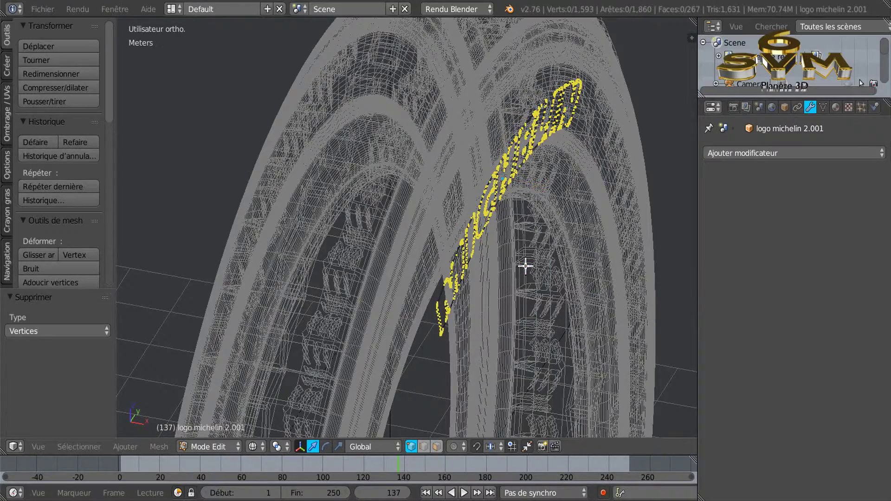
# - Leave edit mode and examine the remaining letter layer at an angle and from the top view
pyautogui.moveTo(566, 238); pyautogui.dragTo(487, 224, button='middle')
pyautogui.press('Tab')
pyautogui.scroll(3, 502, 196)
pyautogui.scroll(-2, 501, 196)
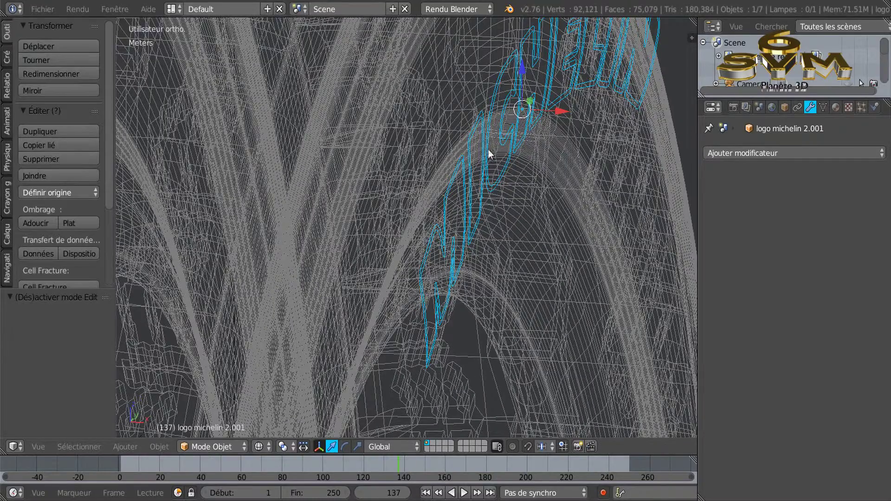
pyautogui.scroll(-2, 492, 191)
pyautogui.moveTo(501, 185); pyautogui.dragTo(516, 196, button='middle')
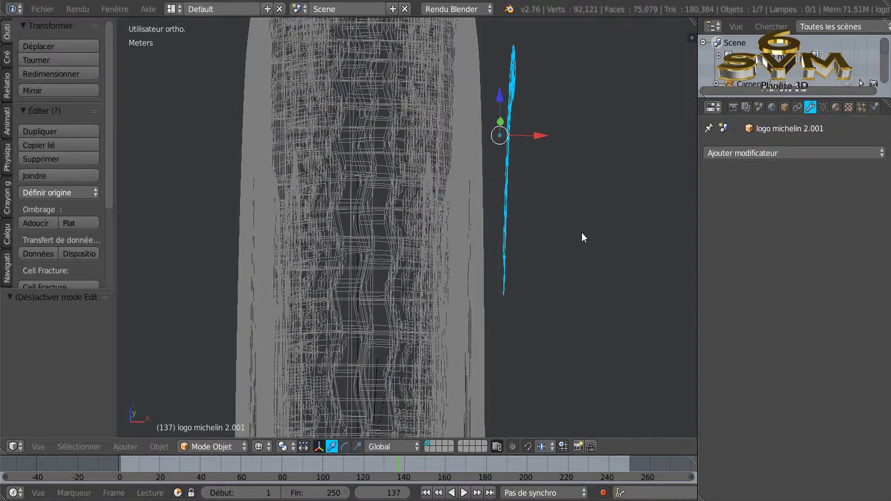
pyautogui.press('KP_7')
pyautogui.scroll(-1, 583, 234)
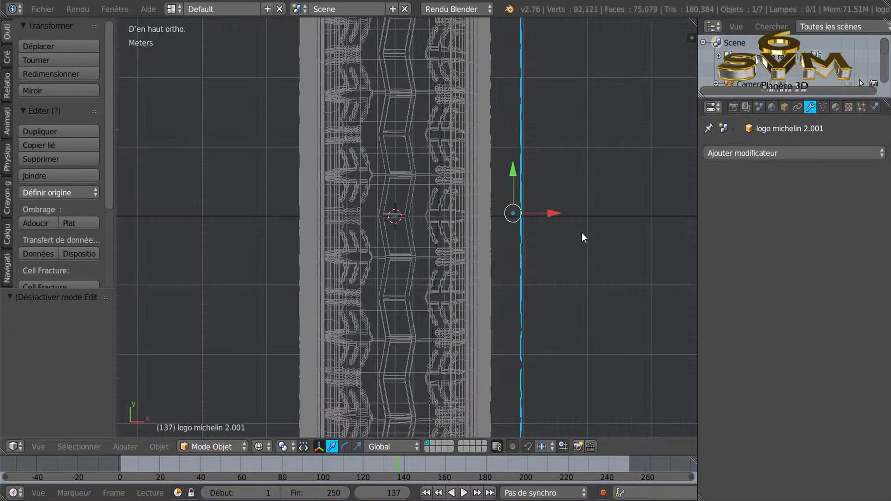
pyautogui.scroll(-3, 570, 233)
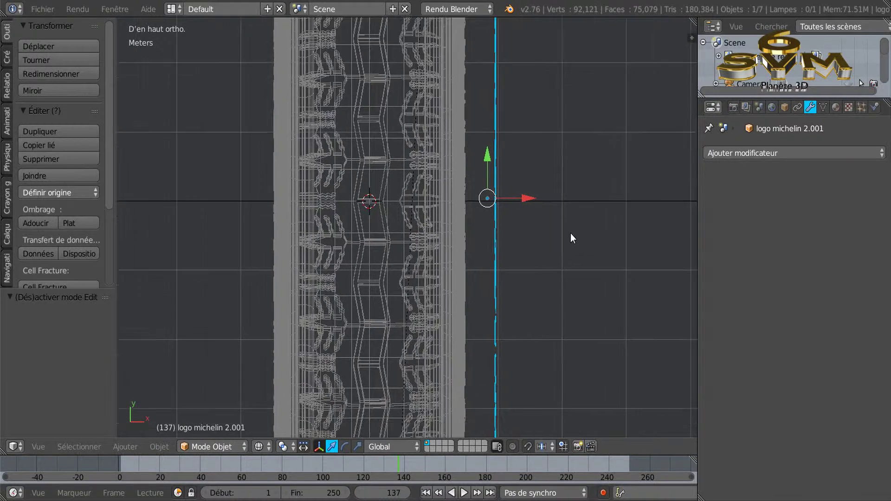
pyautogui.keyDown('shift'); pyautogui.moveTo(573, 230); pyautogui.dragTo(538, 229, button='middle'); pyautogui.keyUp('shift')
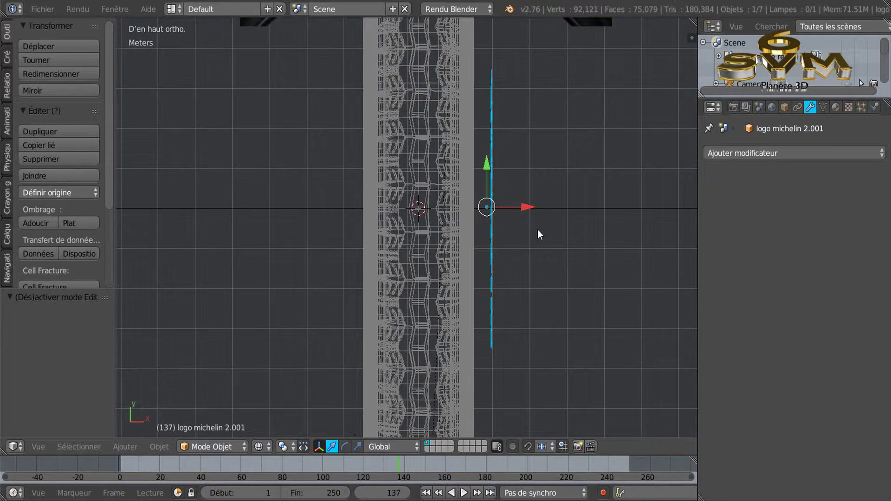
# - Deselect all objects in the scene
pyautogui.press('a')
pyautogui.press('a')
pyautogui.scroll(2, 494, 183)
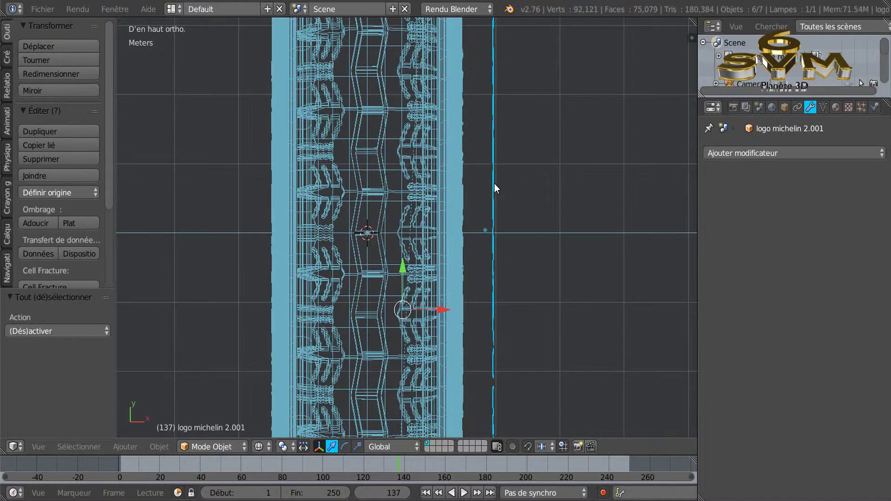
pyautogui.press('a')
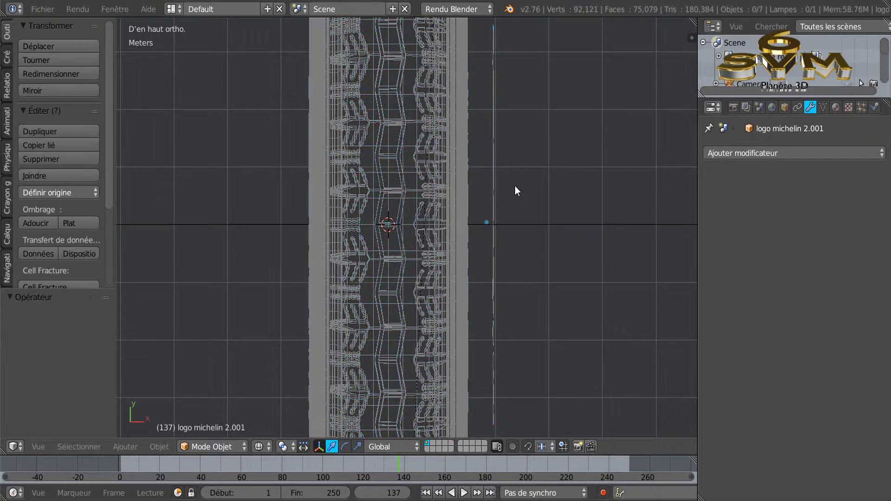
pyautogui.scroll(-1, 524, 192)
# - Circle-select all of the lettering's vertices in edit mode and extrude them about -2.7 cm along X towards the tyre
pyautogui.press('Tab')
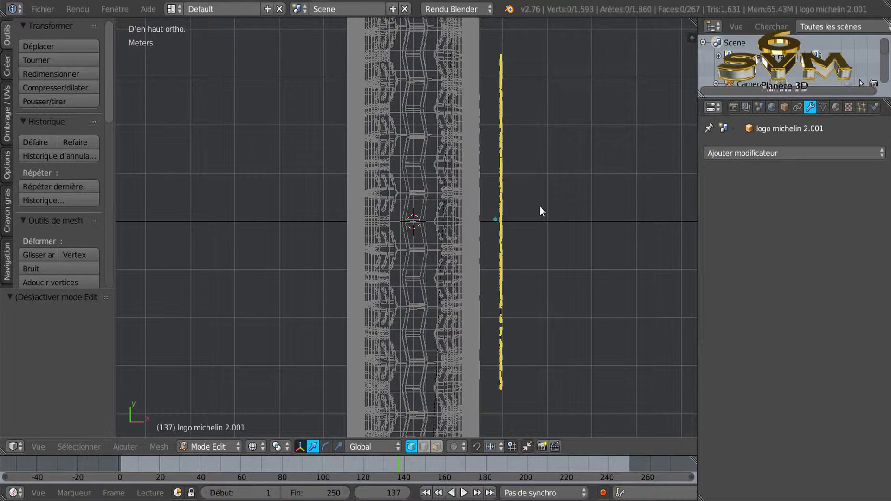
pyautogui.press('c')
pyautogui.moveTo(507, 74)
pyautogui.mouseDown()
pyautogui.moveTo(501, 62)
pyautogui.moveTo(506, 394)
pyautogui.mouseUp()
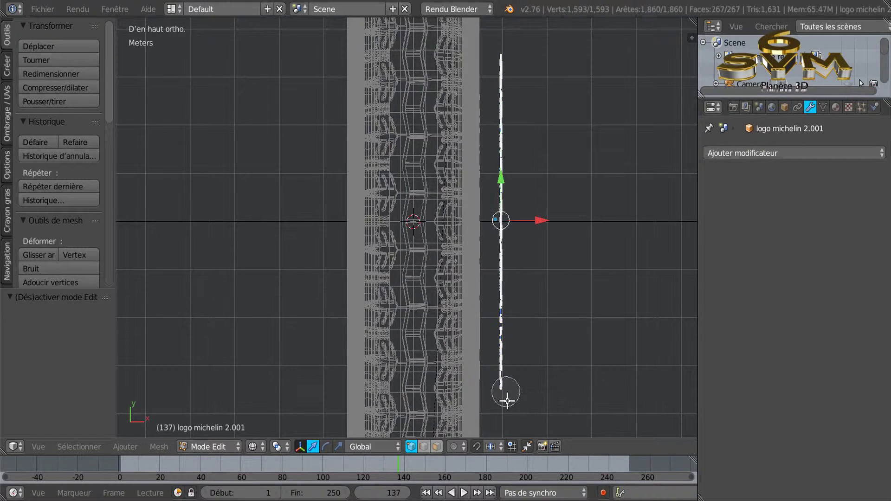
pyautogui.press('Escape')
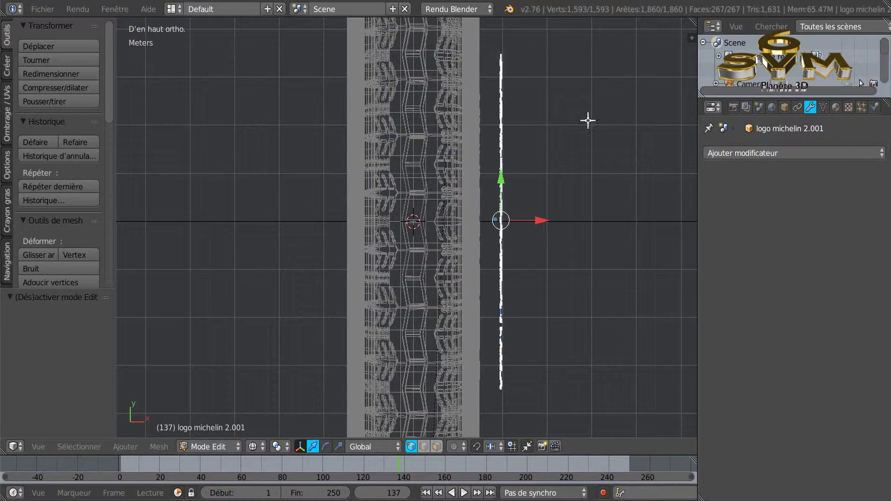
pyautogui.scroll(-1, 593, 155)
pyautogui.moveTo(612, 201)
pyautogui.mouseDown(button='middle')
pyautogui.moveTo(590, 210)
pyautogui.moveTo(606, 209)
pyautogui.mouseUp(button='middle')
pyautogui.press('KP_7')
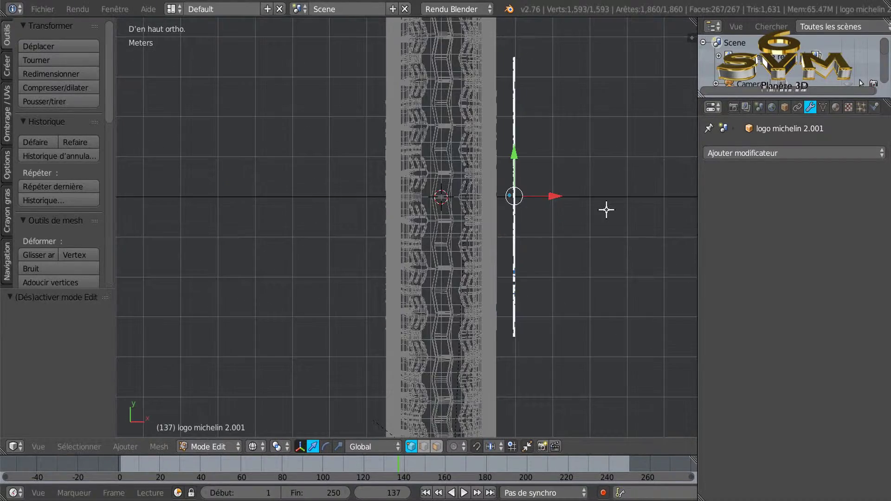
pyautogui.moveTo(554, 191); pyautogui.dragTo(609, 208, button='middle')
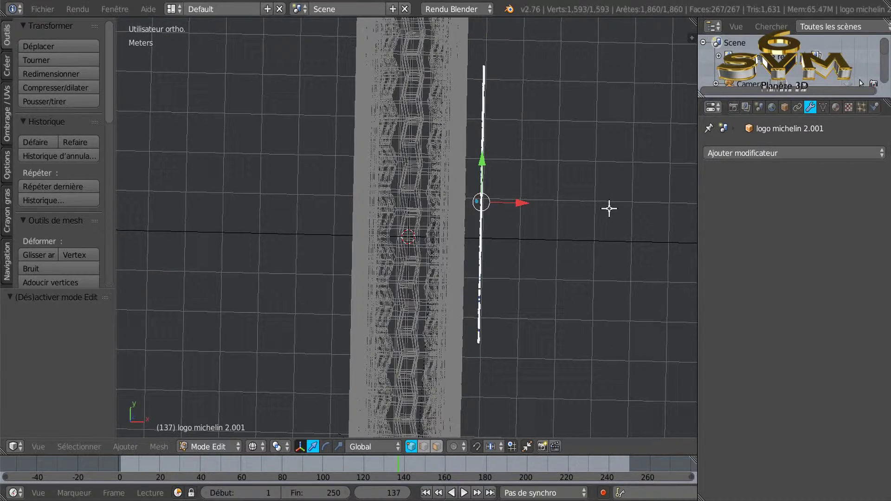
pyautogui.press('KP_7')
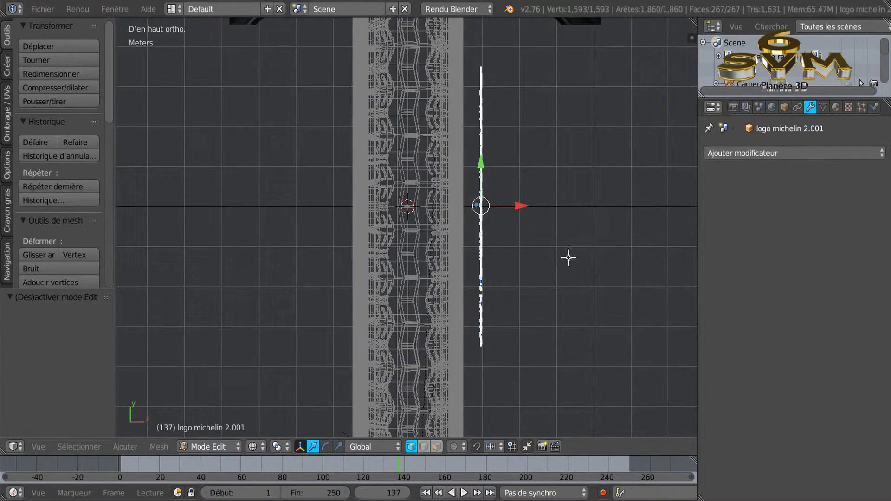
pyautogui.press('e')
pyautogui.rightClick(524, 245)
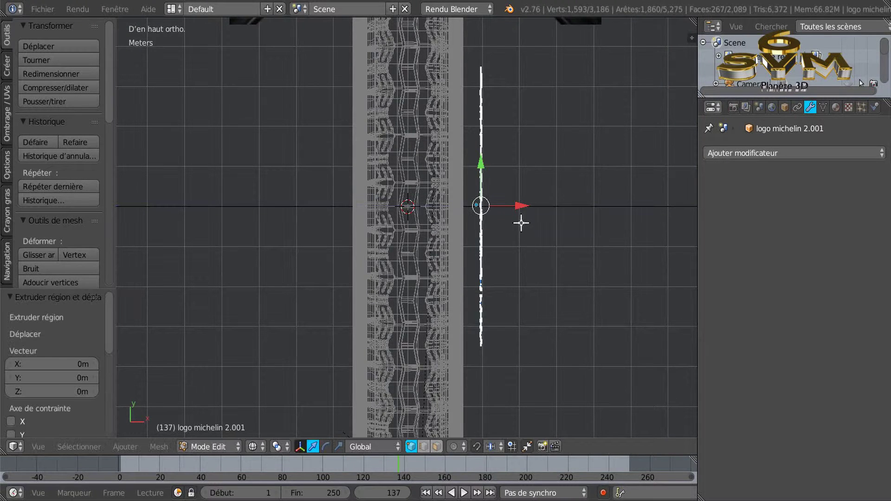
pyautogui.click(521, 207)
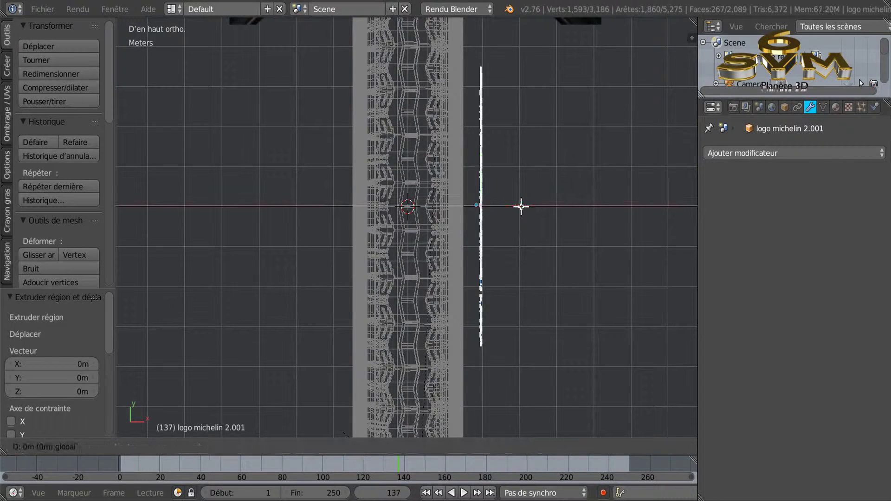
pyautogui.moveTo(521, 206); pyautogui.dragTo(513, 207)
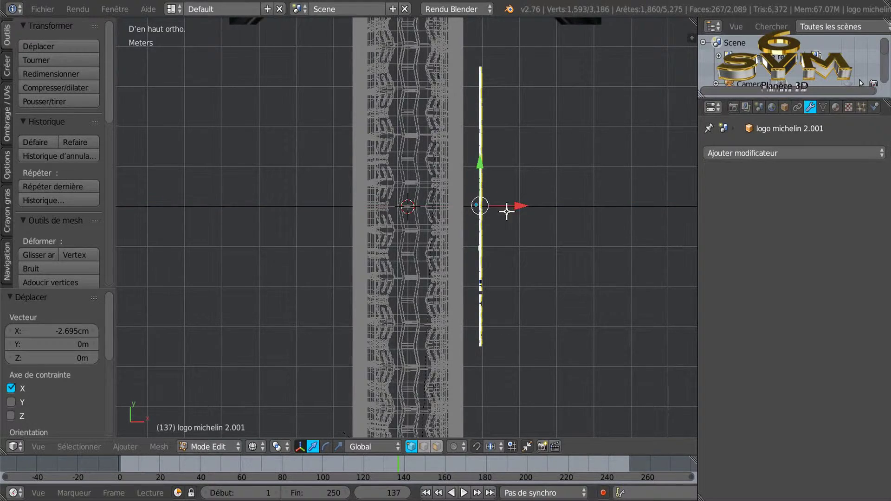
# - Examine the thickness of the extruded lettering up close from above and at oblique angles
pyautogui.scroll(3, 508, 209)
pyautogui.scroll(4, 470, 215)
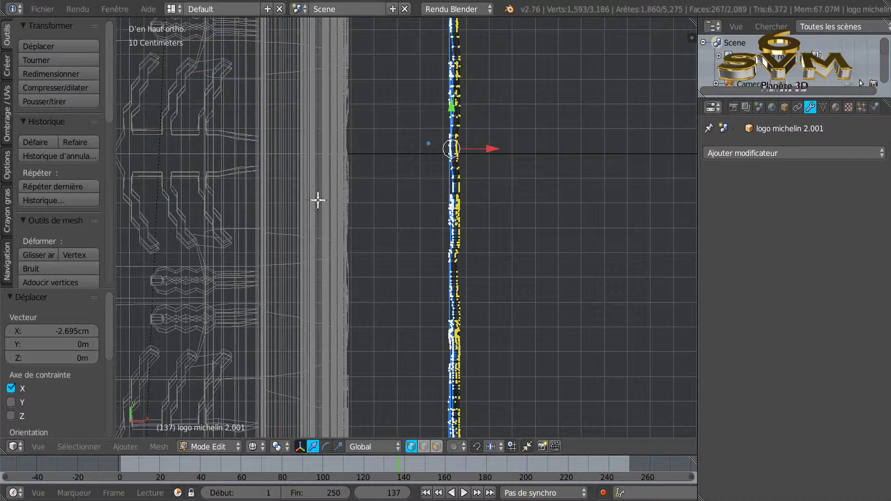
pyautogui.scroll(-3, 315, 260)
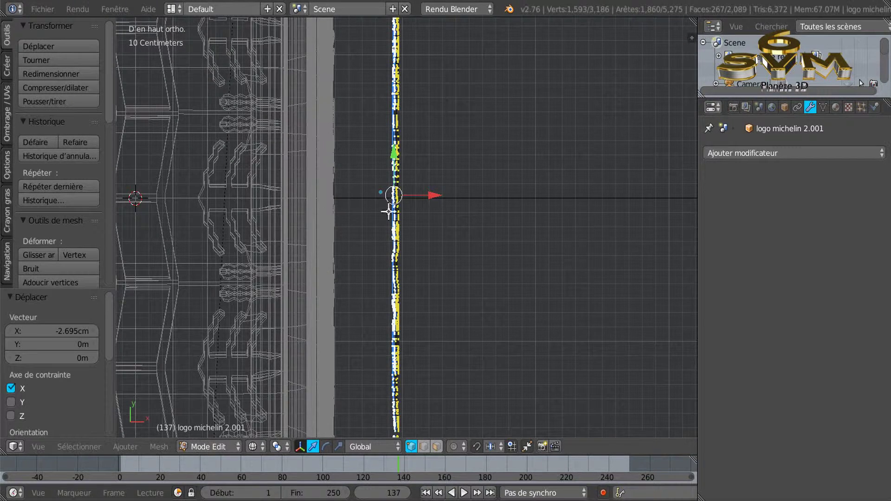
pyautogui.press('Tab')
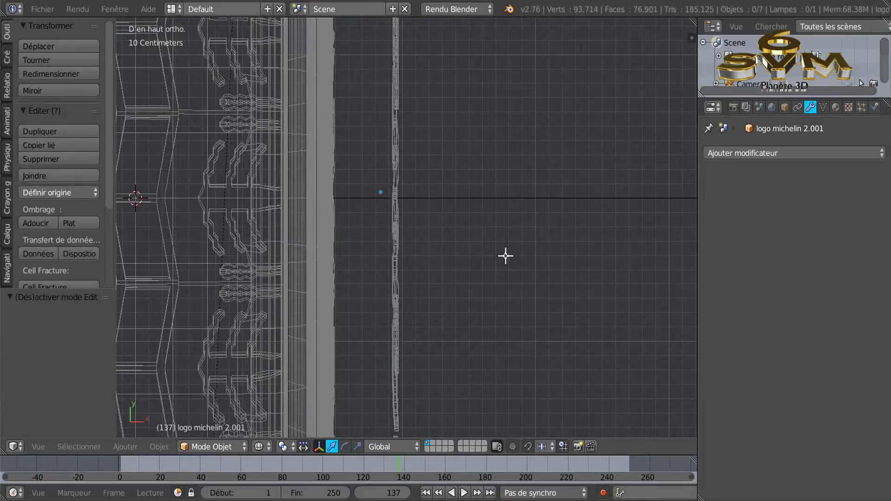
pyautogui.press('Tab')
pyautogui.moveTo(503, 263); pyautogui.dragTo(502, 157, button='middle')
pyautogui.scroll(5, 434, 239)
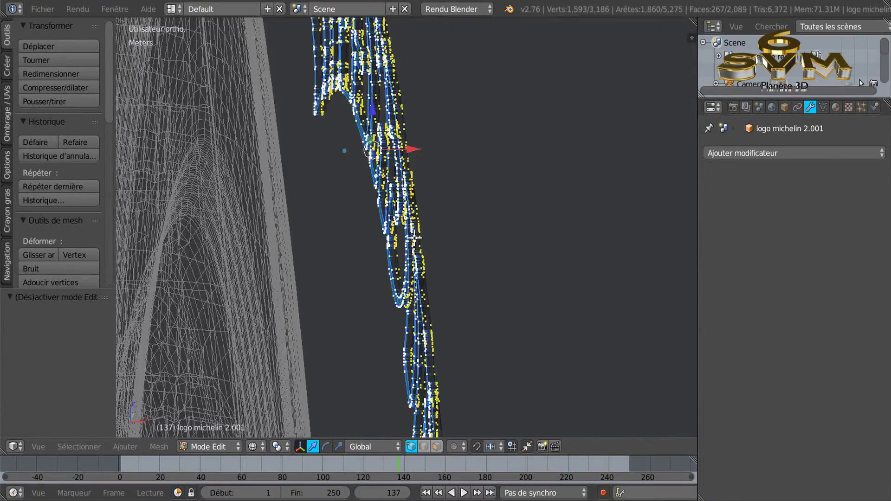
pyautogui.moveTo(480, 243); pyautogui.dragTo(478, 267, button='middle')
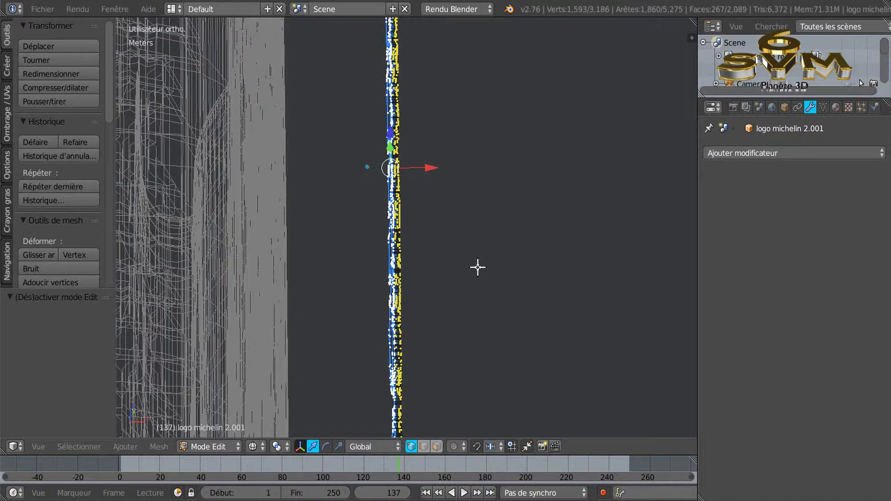
pyautogui.moveTo(457, 275); pyautogui.dragTo(544, 231, button='middle')
pyautogui.press('Tab')
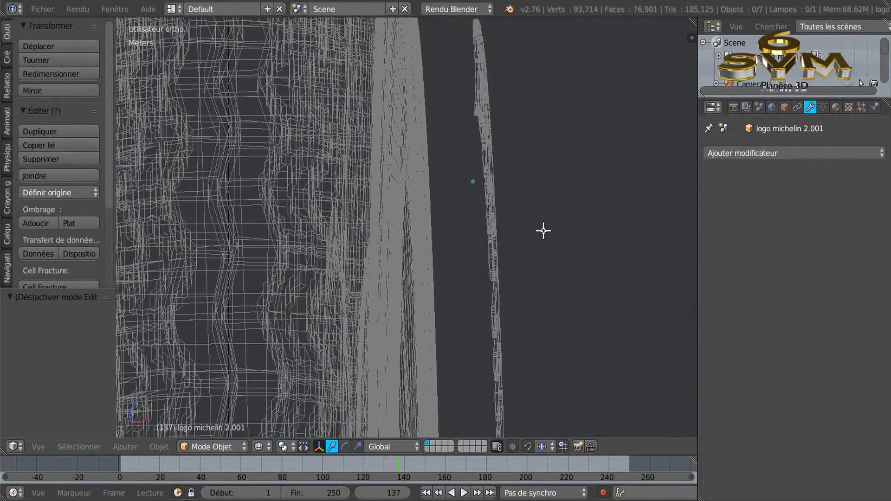
# - Return to solid shading, select the lettering and shift it about 4.6 mm along X
pyautogui.press('z')
pyautogui.moveTo(543, 231)
pyautogui.mouseDown(button='middle')
pyautogui.moveTo(495, 246)
pyautogui.moveTo(492, 224)
pyautogui.moveTo(541, 180)
pyautogui.moveTo(540, 216)
pyautogui.moveTo(501, 228)
pyautogui.moveTo(461, 214)
pyautogui.moveTo(453, 184)
pyautogui.moveTo(538, 214)
pyautogui.mouseUp(button='middle')
pyautogui.rightClick(495, 175)
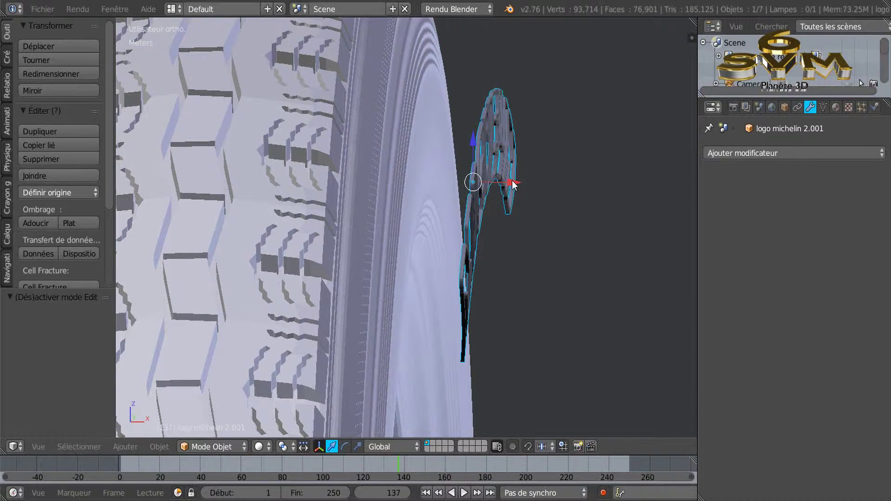
pyautogui.moveTo(510, 185)
pyautogui.mouseDown()
pyautogui.moveTo(449, 186)
pyautogui.moveTo(513, 192)
pyautogui.mouseUp()
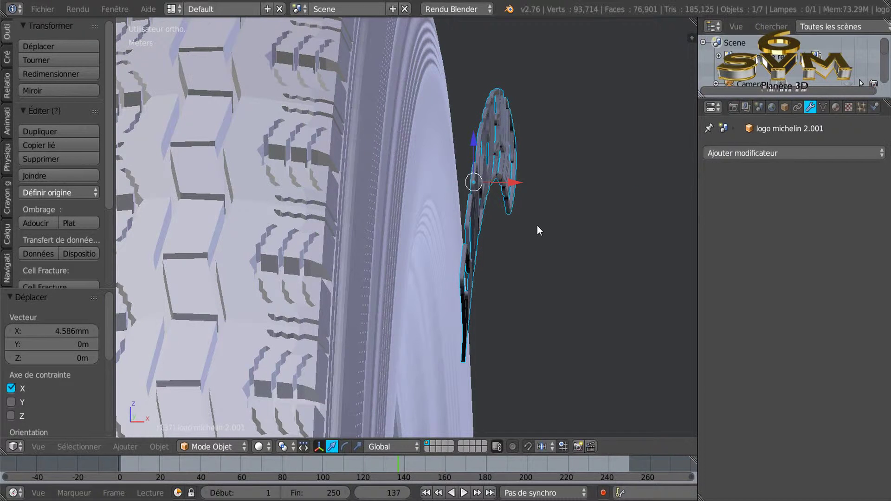
# - Move the lettering back along X onto the tyre's sidewall, with a last shift of about -10.2 cm
pyautogui.moveTo(539, 228); pyautogui.dragTo(550, 231, button='middle')
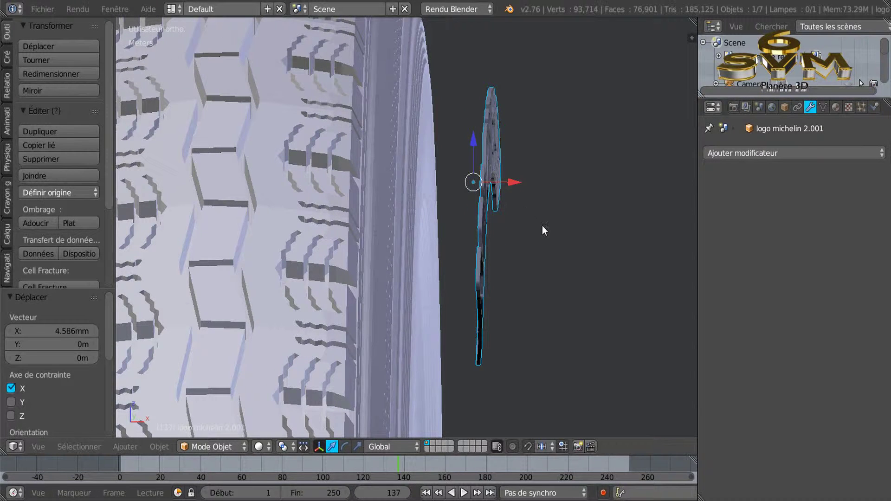
pyautogui.press('Tab')
pyautogui.moveTo(543, 225)
pyautogui.mouseDown(button='middle')
pyautogui.moveTo(543, 245)
pyautogui.moveTo(519, 239)
pyautogui.moveTo(549, 240)
pyautogui.mouseUp(button='middle')
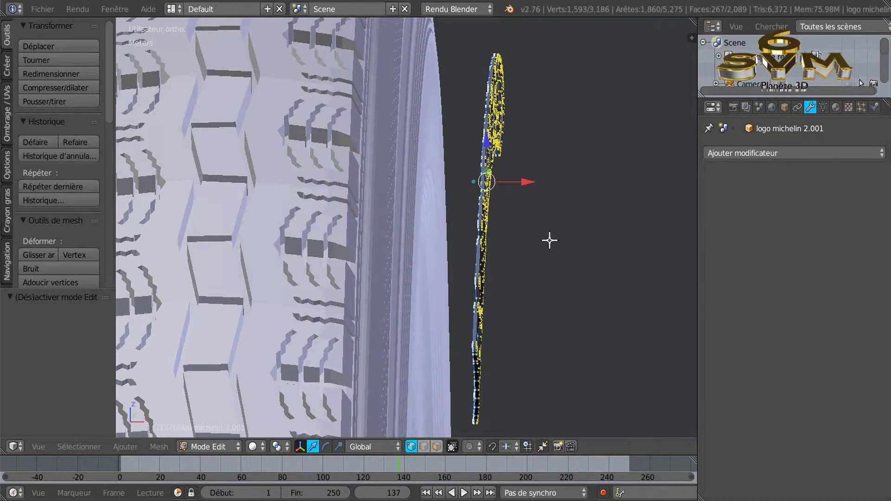
pyautogui.press('Tab')
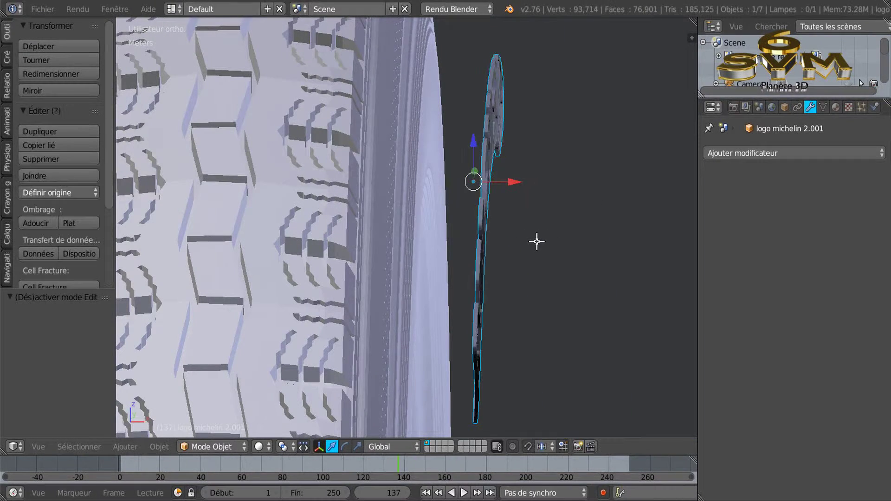
pyautogui.moveTo(514, 182); pyautogui.dragTo(464, 178)
pyautogui.moveTo(485, 197); pyautogui.dragTo(486, 207, button='middle')
pyautogui.moveTo(461, 181); pyautogui.dragTo(447, 187)
pyautogui.moveTo(448, 188); pyautogui.dragTo(416, 199, button='middle')
pyautogui.scroll(2, 411, 187)
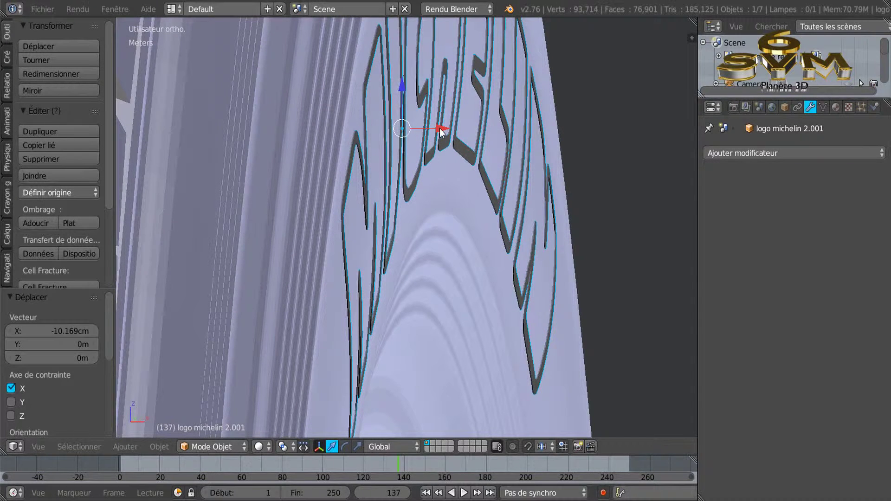
# - Nudge the lettering about 2.7 mm outwards along X and check how it sits on the sidewall
pyautogui.moveTo(441, 132); pyautogui.dragTo(448, 132)
pyautogui.moveTo(449, 132); pyautogui.dragTo(381, 182, button='middle')
pyautogui.scroll(-6, 380, 182)
pyautogui.moveTo(467, 195); pyautogui.dragTo(457, 218, button='middle')
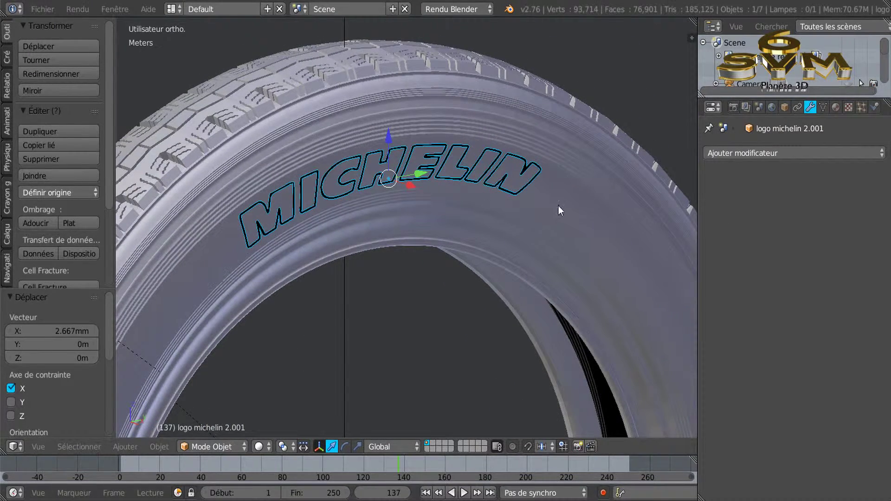
# - Add a second material slot to the MICHELIN lettering with a new material and make it shadeless (Sans ombrage)
pyautogui.moveTo(499, 223); pyautogui.dragTo(532, 221, button='middle')
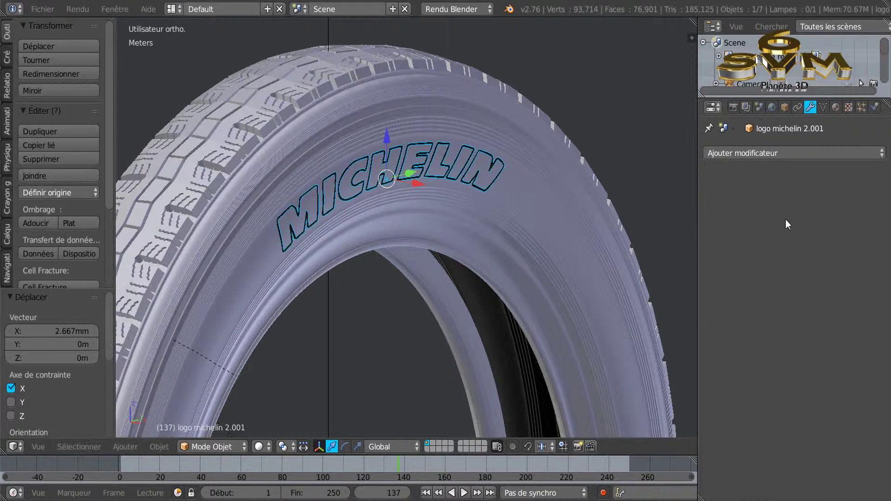
pyautogui.moveTo(697, 202); pyautogui.dragTo(717, 203)
pyautogui.moveTo(668, 230); pyautogui.dragTo(610, 230, button='middle')
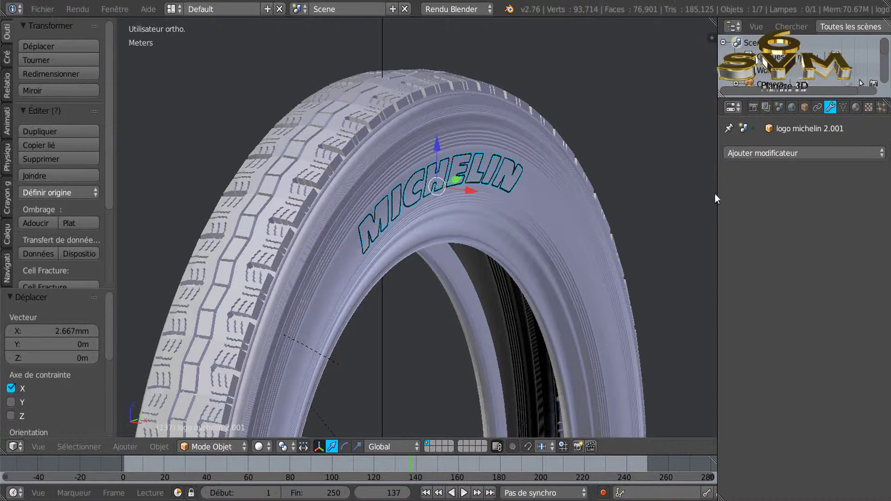
pyautogui.click(856, 107)
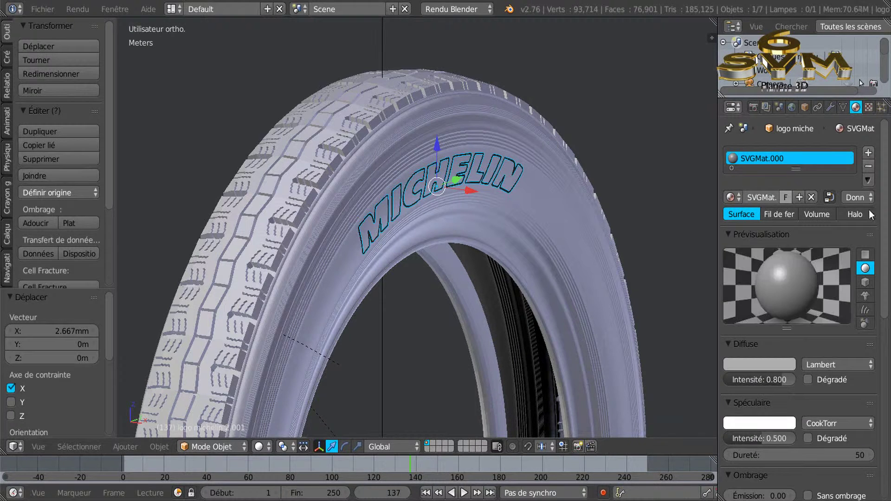
pyautogui.click(868, 153)
pyautogui.click(791, 228)
pyautogui.scroll(-8, 788, 260)
pyautogui.click(808, 310)
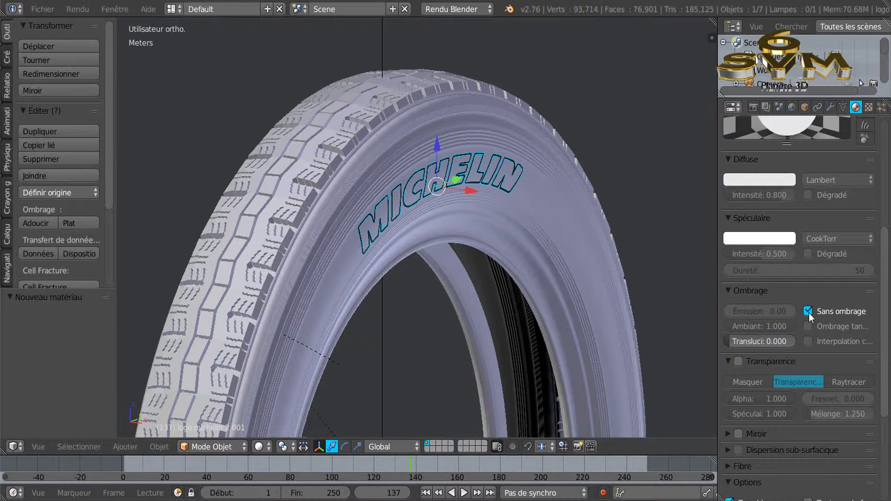
# - Give the new material an image texture using Texture Bande de roulement Pneu Michelin 125 R 15 2CV SVM6 2.png from the Texture Caoutchouc folder
pyautogui.click(868, 107)
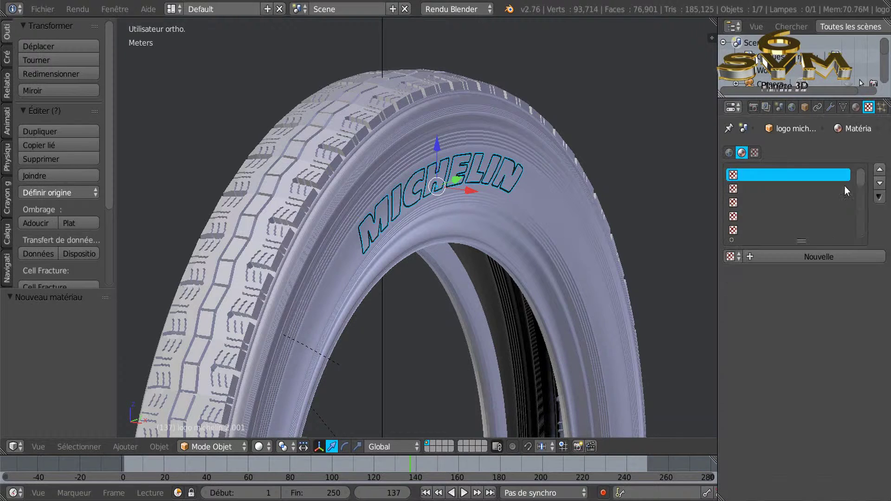
pyautogui.click(823, 254)
pyautogui.scroll(-4, 816, 279)
pyautogui.click(841, 328)
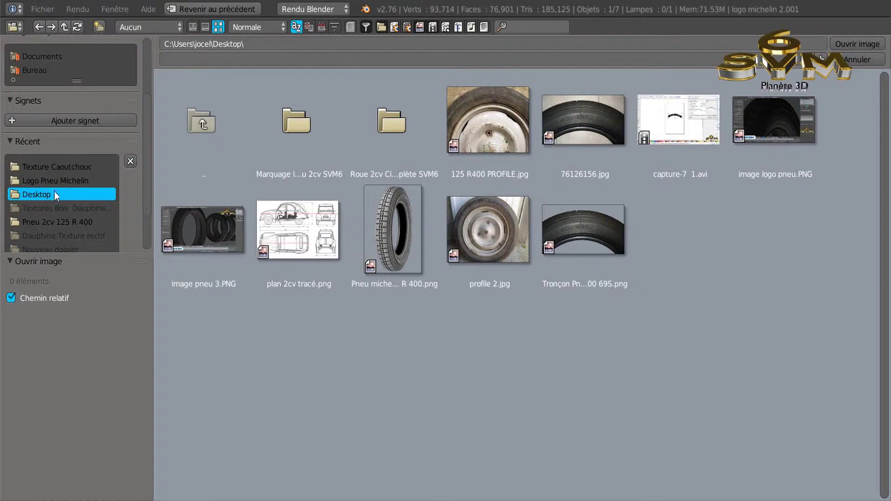
pyautogui.scroll(-2, 55, 195)
pyautogui.click(51, 143)
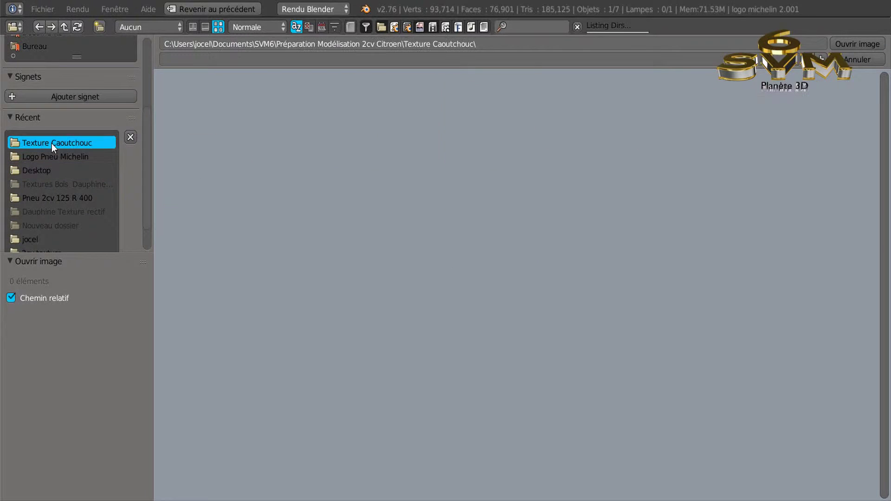
pyautogui.click(400, 128)
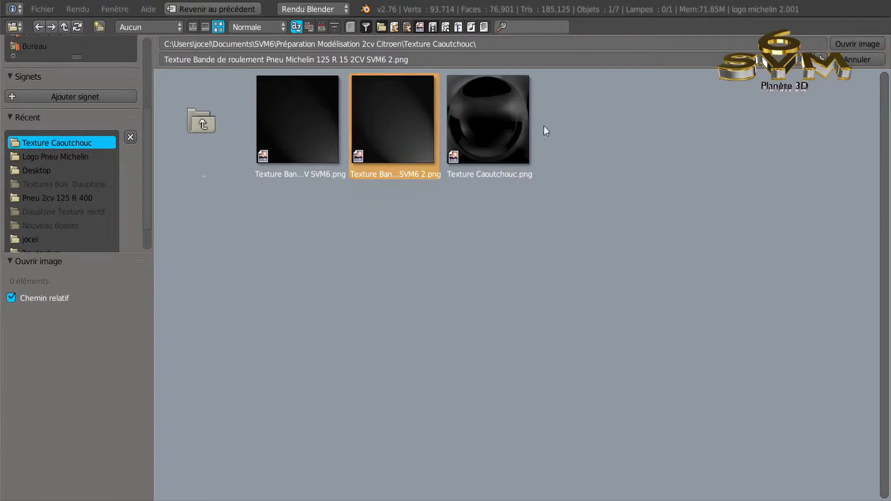
pyautogui.click(850, 44)
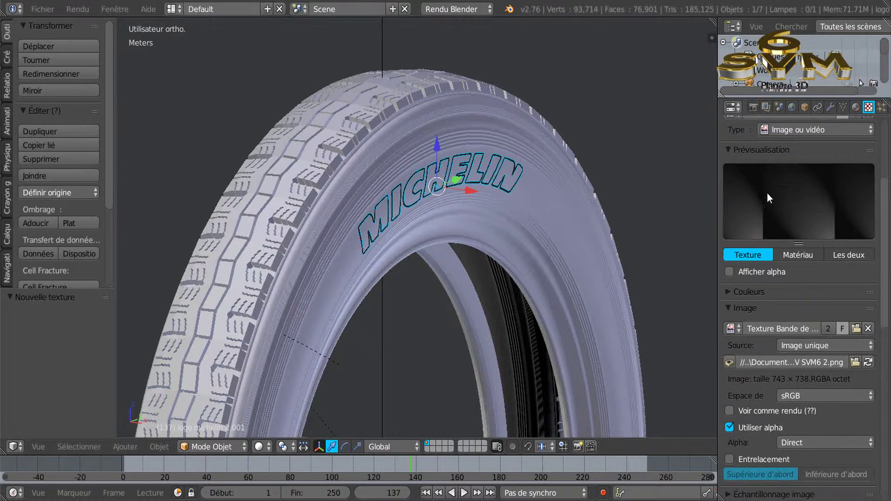
# - Pack the texture image into the blend file and set its mapping coordinates to Normale
pyautogui.scroll(-3, 868, 283)
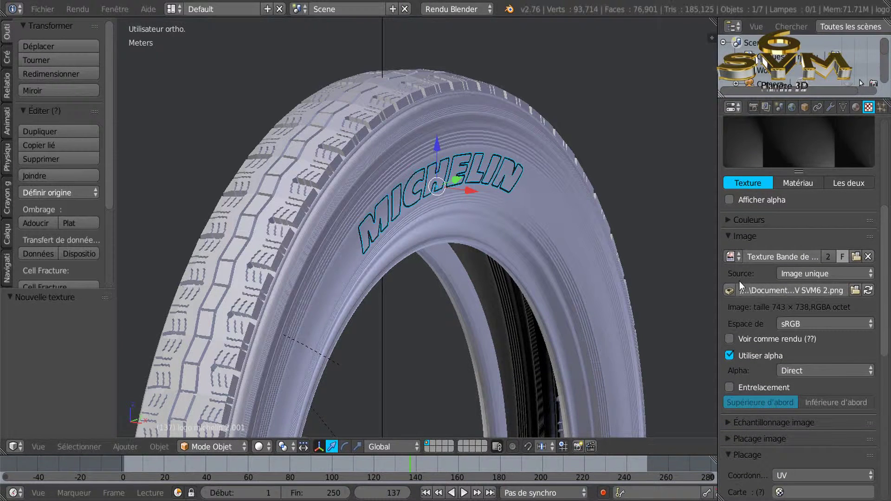
pyautogui.click(728, 290)
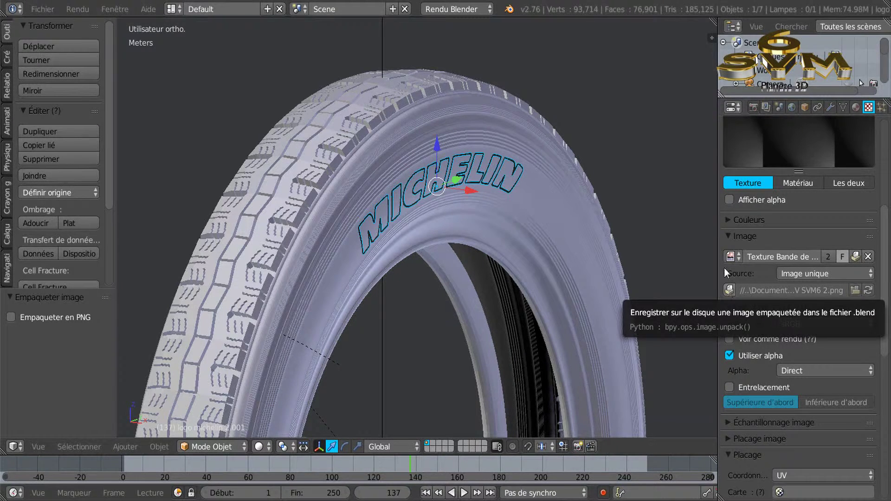
pyautogui.moveTo(717, 250); pyautogui.dragTo(698, 246)
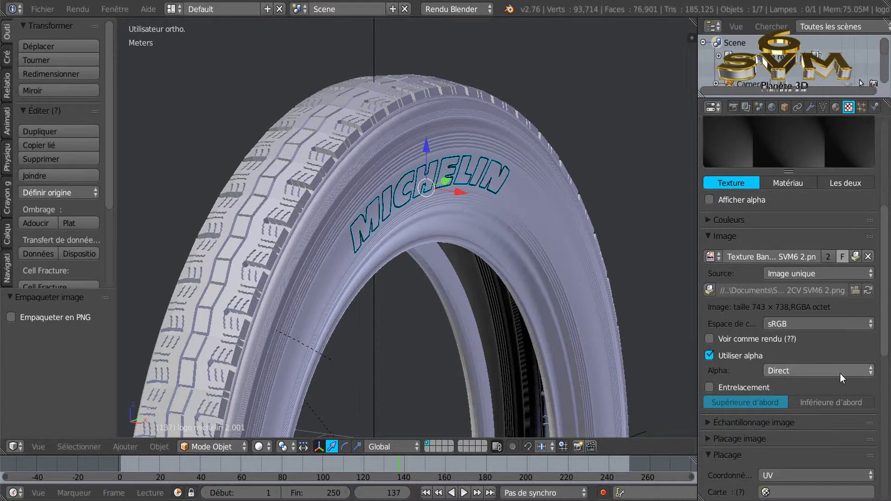
pyautogui.scroll(-4, 840, 374)
pyautogui.scroll(-3, 840, 373)
pyautogui.click(824, 357)
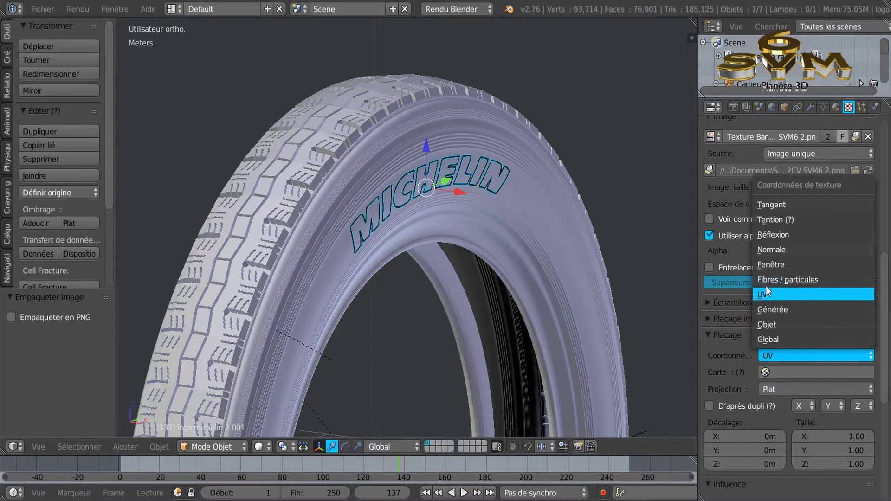
pyautogui.click(785, 249)
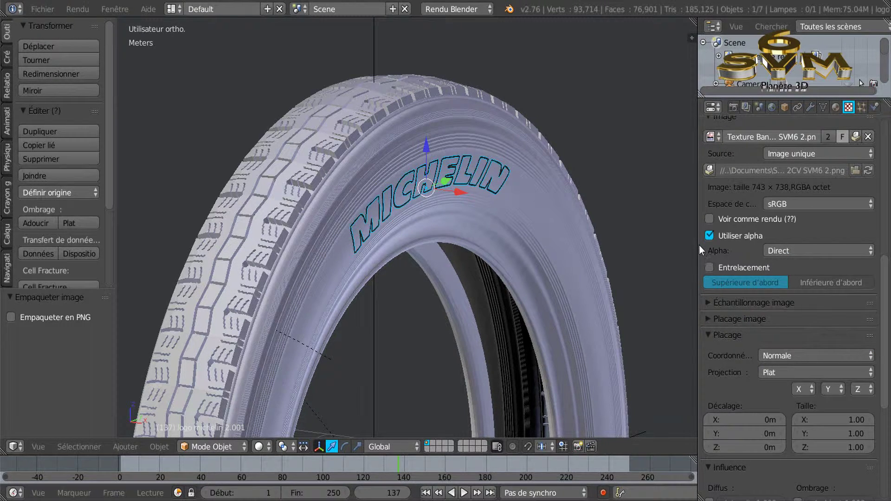
pyautogui.moveTo(697, 256); pyautogui.dragTo(713, 256)
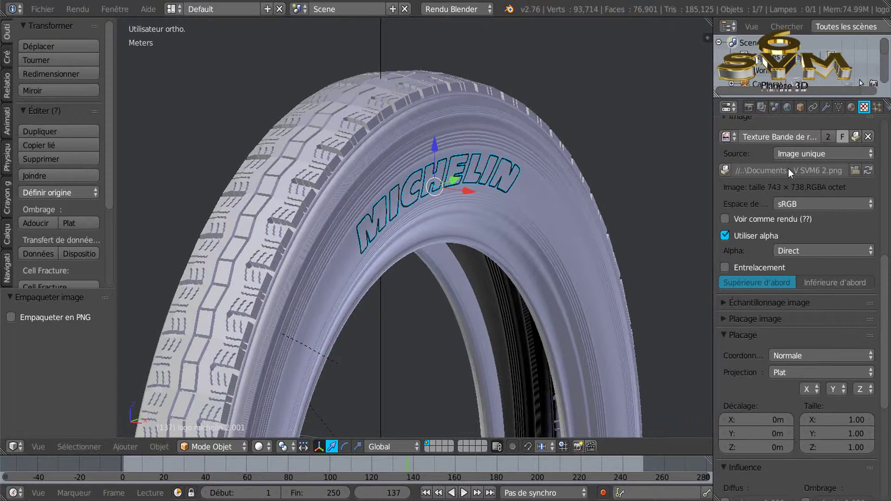
# - Return to the lettering's material settings and switch the viewport shading to Matériau
pyautogui.click(850, 107)
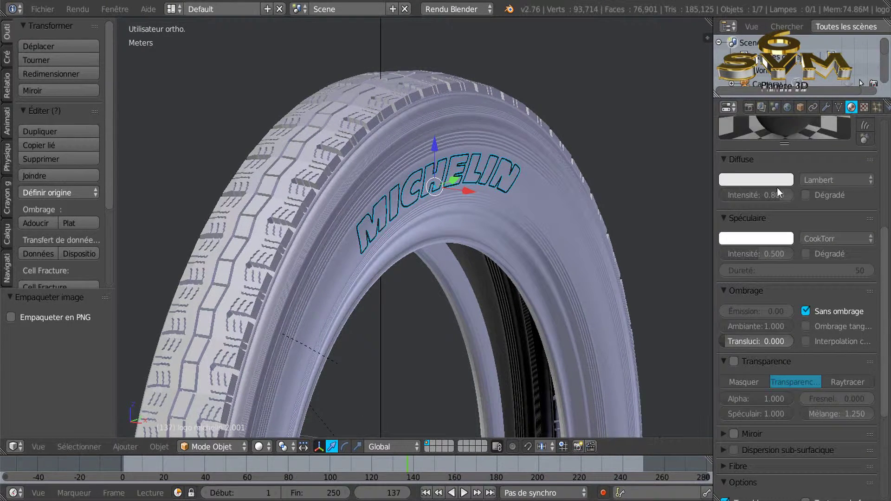
pyautogui.scroll(-1, 513, 276)
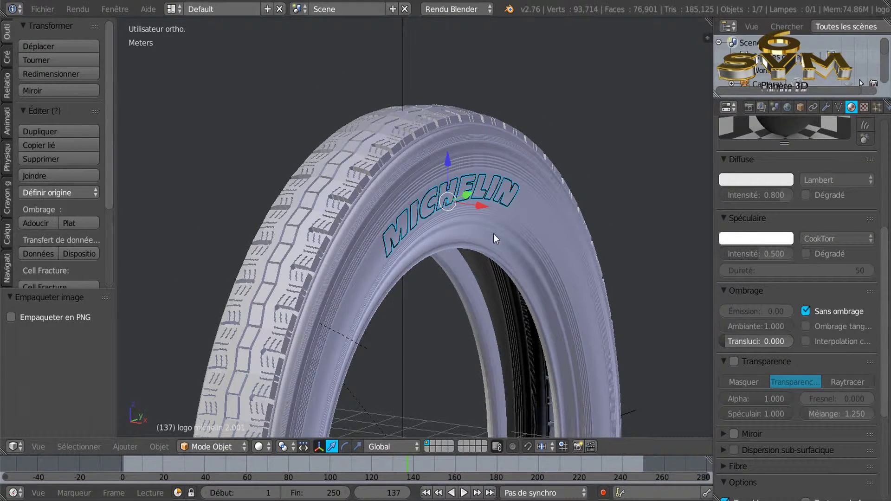
pyautogui.click(258, 446)
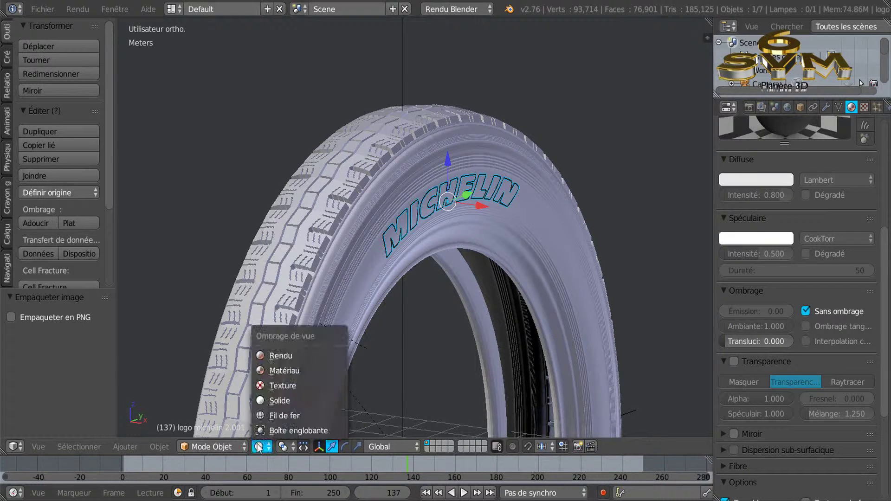
pyautogui.click(272, 371)
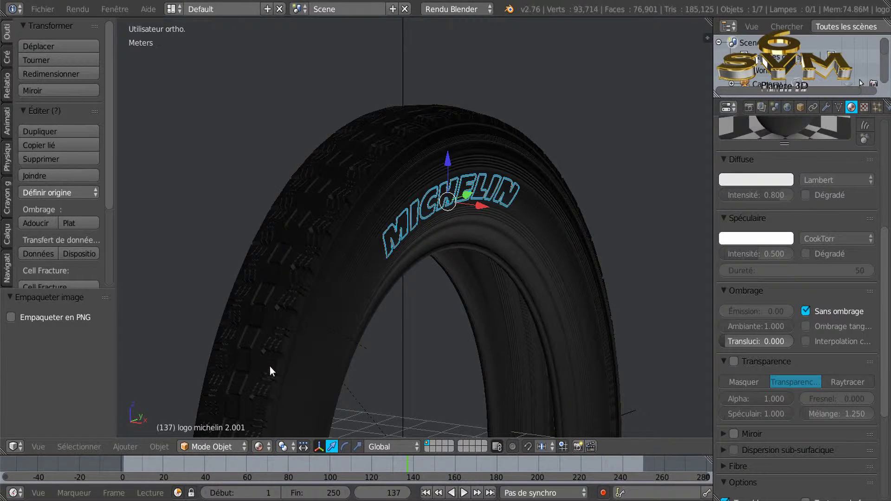
pyautogui.scroll(2, 418, 283)
# - Examine the lettering on the dark sidewall with the selection toggled off and on, and reselect only the lettering
pyautogui.press('a')
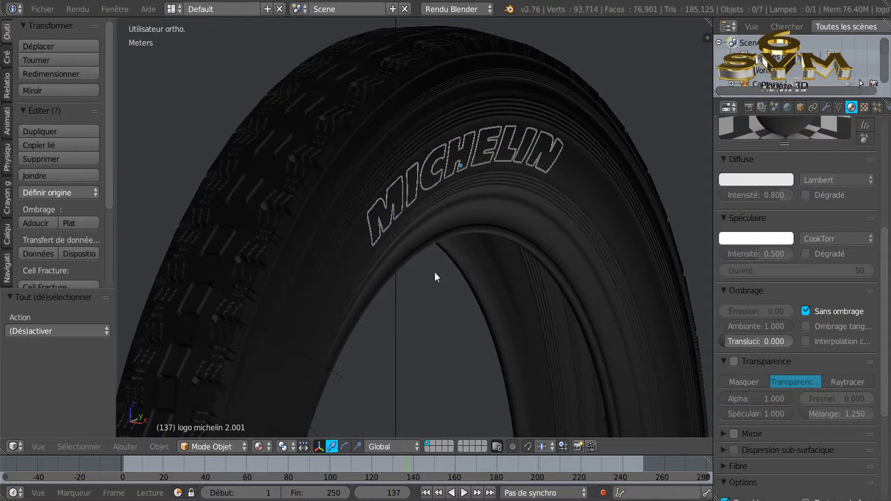
pyautogui.scroll(2, 440, 264)
pyautogui.press('a')
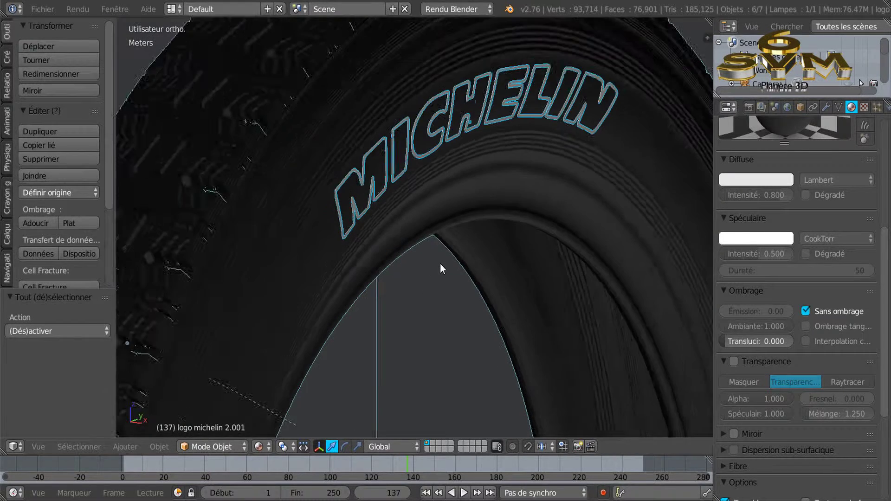
pyautogui.scroll(-1, 440, 263)
pyautogui.scroll(-1, 445, 278)
pyautogui.scroll(1, 409, 213)
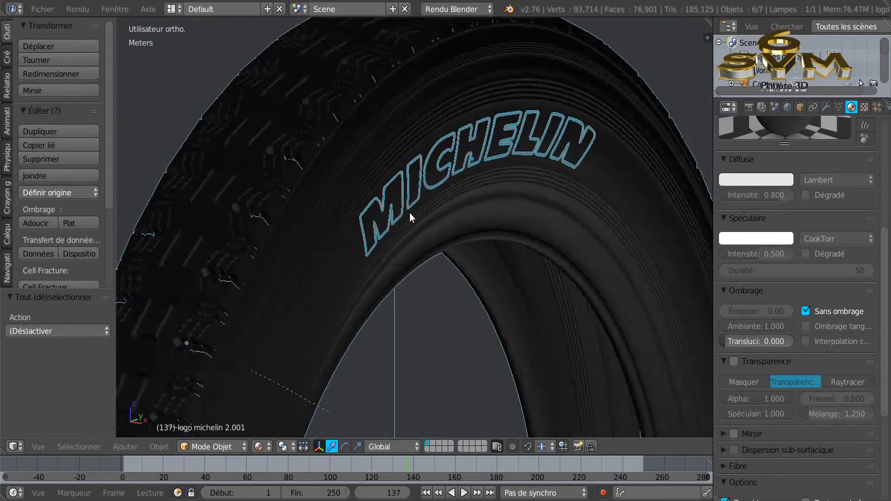
pyautogui.scroll(1, 410, 213)
pyautogui.rightClick(411, 206)
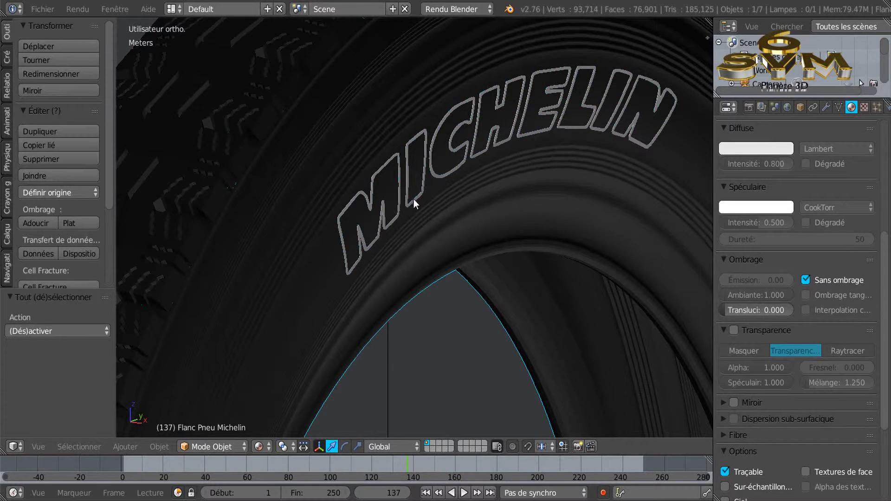
pyautogui.rightClick(414, 199)
pyautogui.scroll(-3, 461, 280)
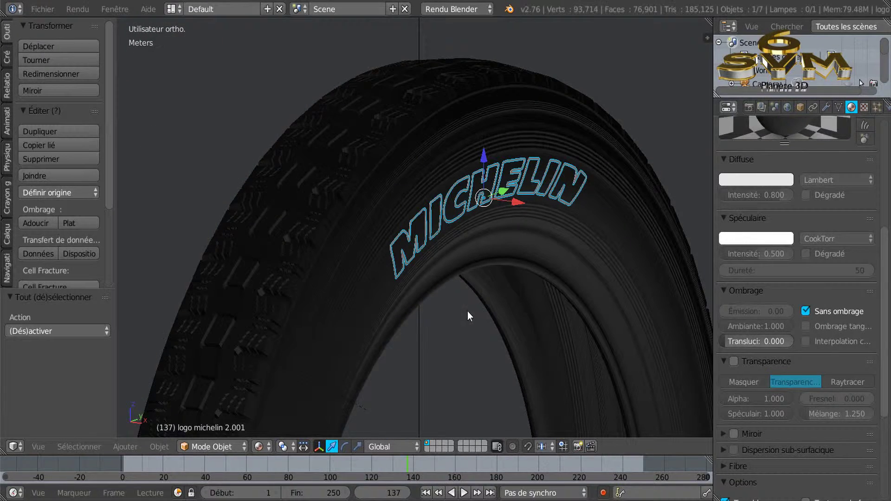
# - Check the lettering's mesh briefly in Edit Mode and inspect the logo on the sidewall up close
pyautogui.press('Tab')
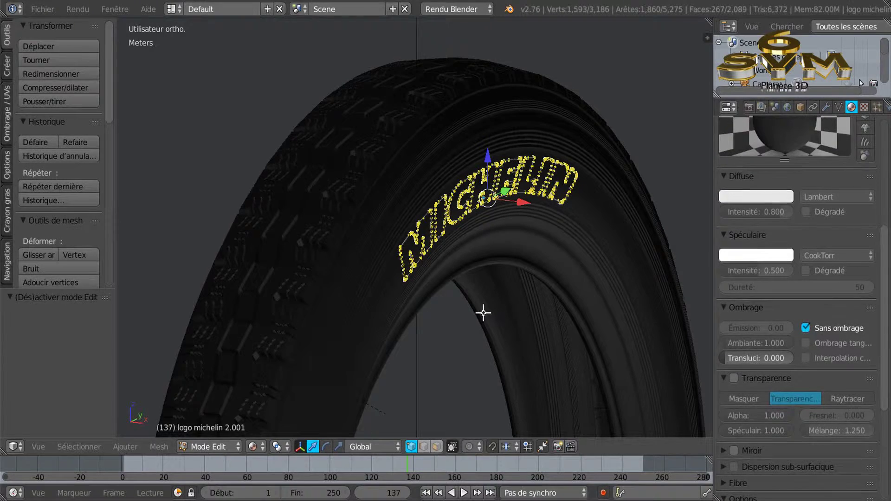
pyautogui.press('Tab')
pyautogui.scroll(4, 470, 209)
pyautogui.scroll(-2, 466, 213)
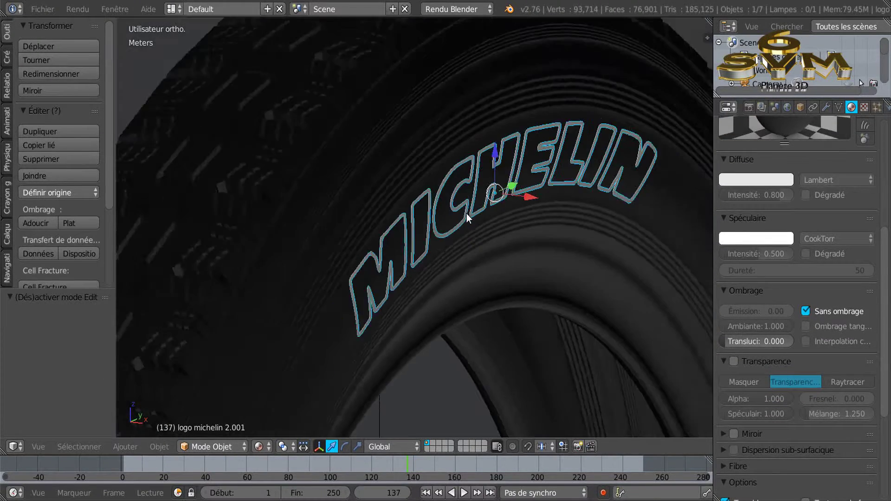
pyautogui.moveTo(465, 268); pyautogui.dragTo(422, 316, button='middle')
pyautogui.scroll(2, 559, 227)
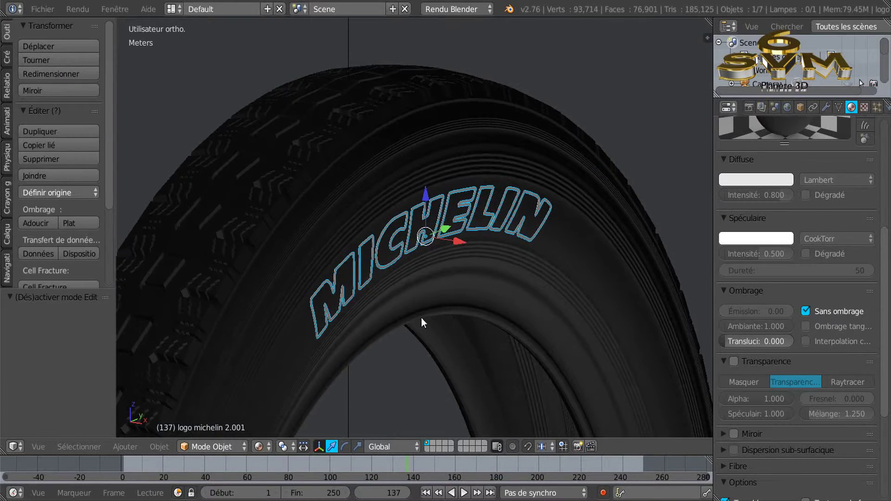
pyautogui.scroll(3, 419, 312)
pyautogui.scroll(-2, 439, 301)
# - Select the lettering's entire mesh in Edit Mode, assign Matériau.002 to it and return to Object Mode
pyautogui.press('Tab')
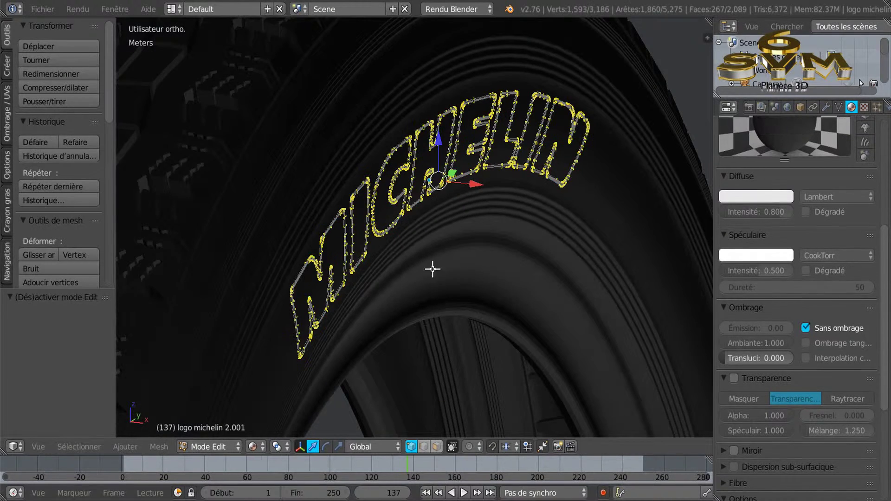
pyautogui.moveTo(431, 266); pyautogui.dragTo(416, 231, button='middle')
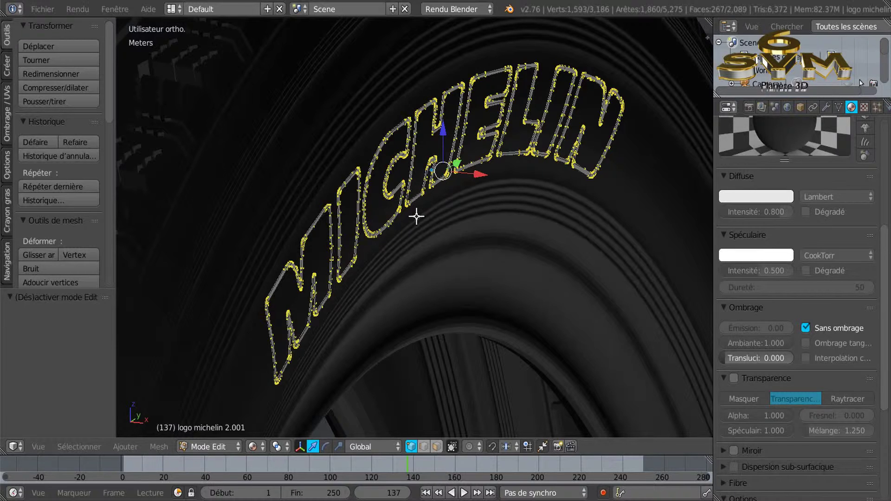
pyautogui.press('a')
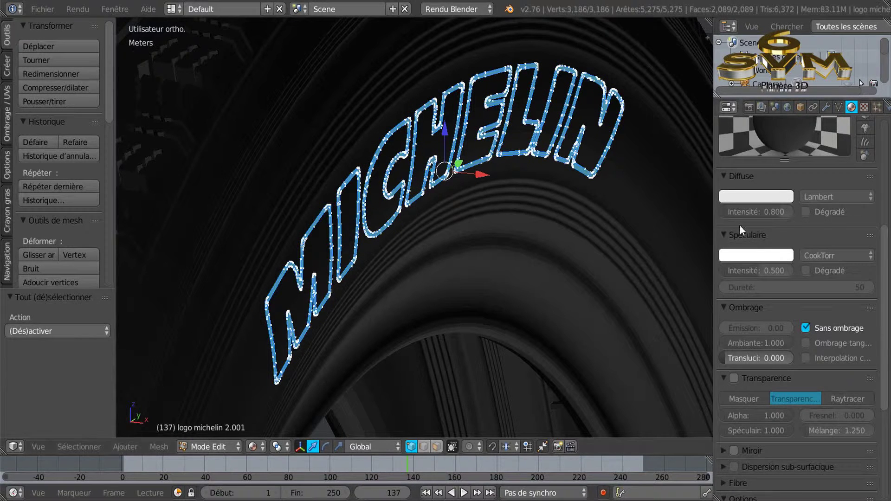
pyautogui.moveTo(885, 265); pyautogui.dragTo(884, 166)
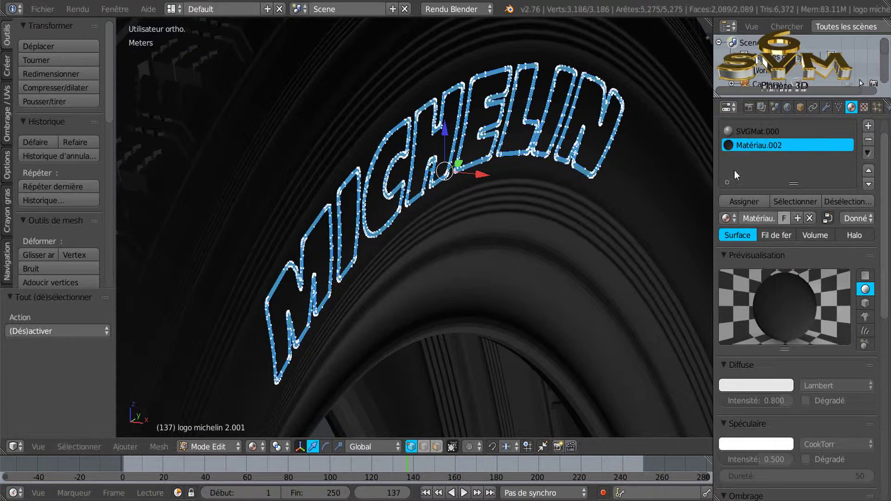
pyautogui.click(736, 202)
pyautogui.press('Tab')
# - Set the viewport shading to Texture, clear the selection and examine the lettering on the tyre from several angles
pyautogui.moveTo(587, 239); pyautogui.dragTo(534, 297, button='middle')
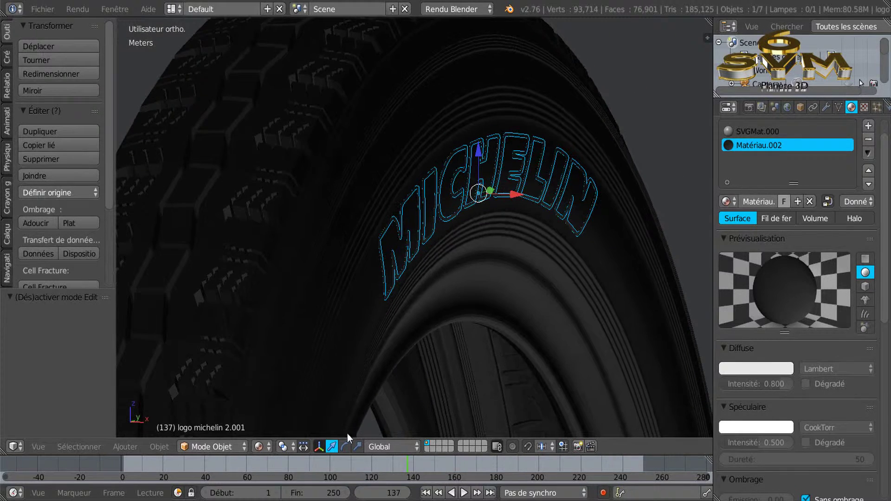
pyautogui.click(259, 446)
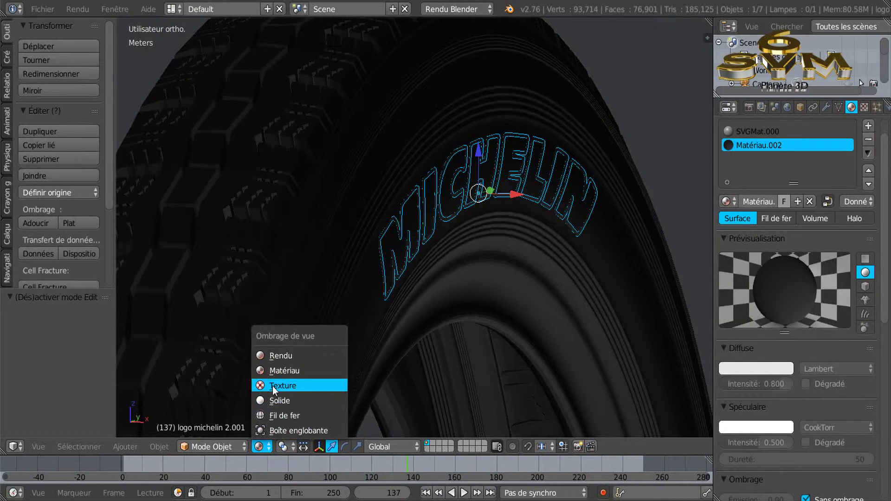
pyautogui.click(273, 385)
pyautogui.press('a')
pyautogui.scroll(-2, 571, 340)
pyautogui.moveTo(573, 336); pyautogui.dragTo(433, 219, button='middle')
pyautogui.scroll(-3, 538, 320)
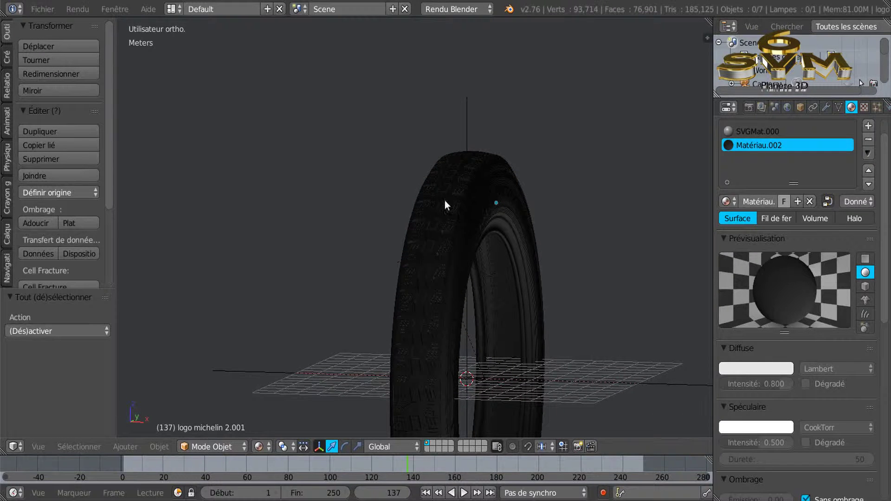
pyautogui.scroll(3, 496, 246)
pyautogui.moveTo(496, 247); pyautogui.dragTo(428, 225, button='middle')
pyautogui.scroll(3, 435, 259)
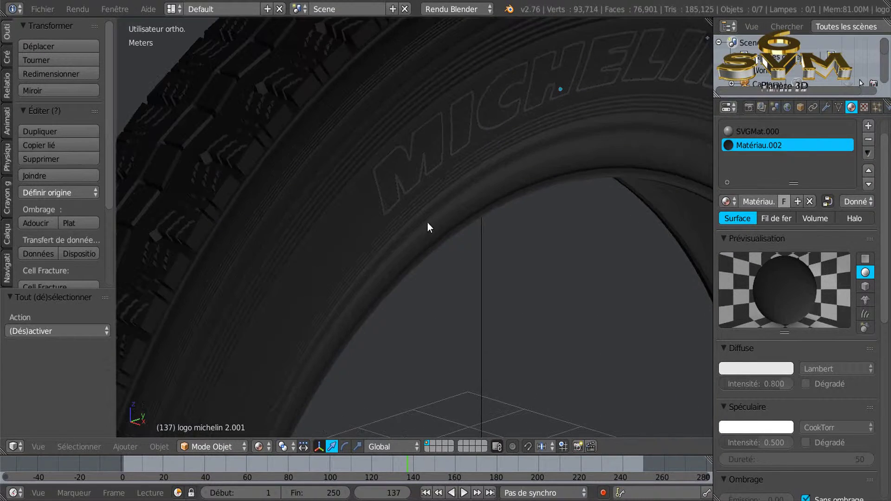
# - Duplicate the MICHELIN lettering and move the copy about -3.12 m along X to the tyre's opposite sidewall
pyautogui.rightClick(438, 166)
pyautogui.rightClick(437, 166)
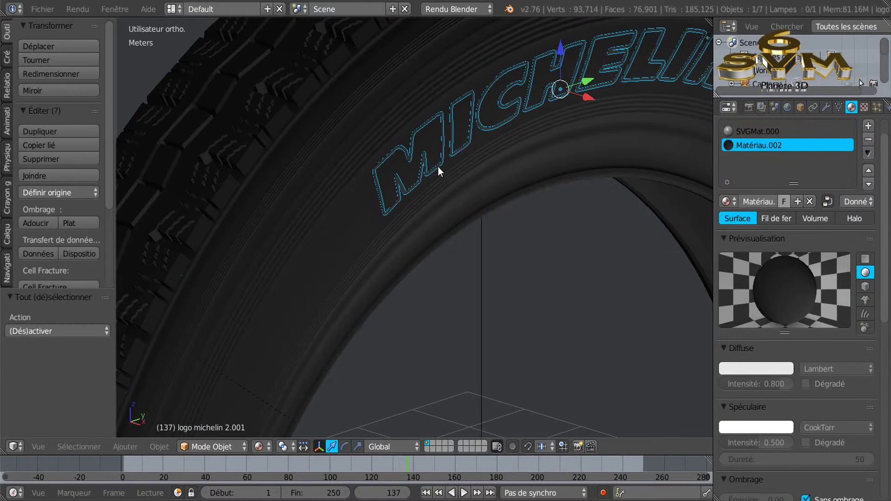
pyautogui.scroll(-4, 448, 242)
pyautogui.moveTo(446, 242); pyautogui.dragTo(479, 241, button='middle')
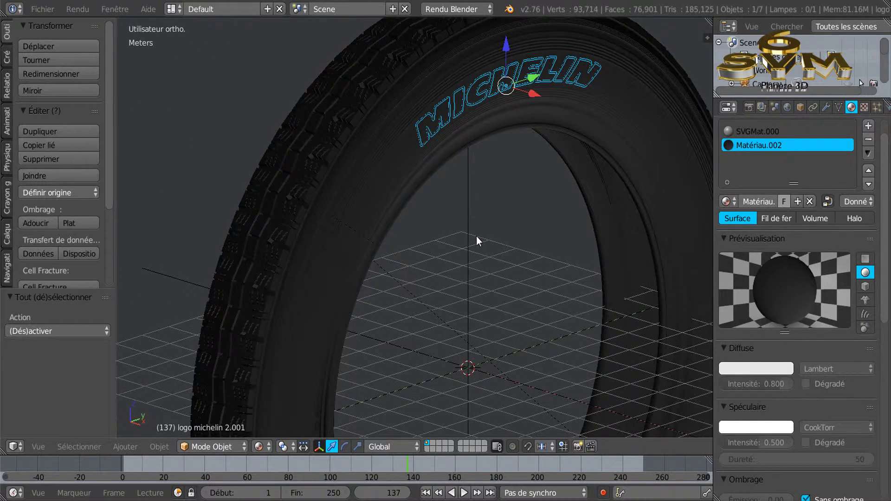
pyautogui.moveTo(450, 297); pyautogui.dragTo(489, 278, button='middle')
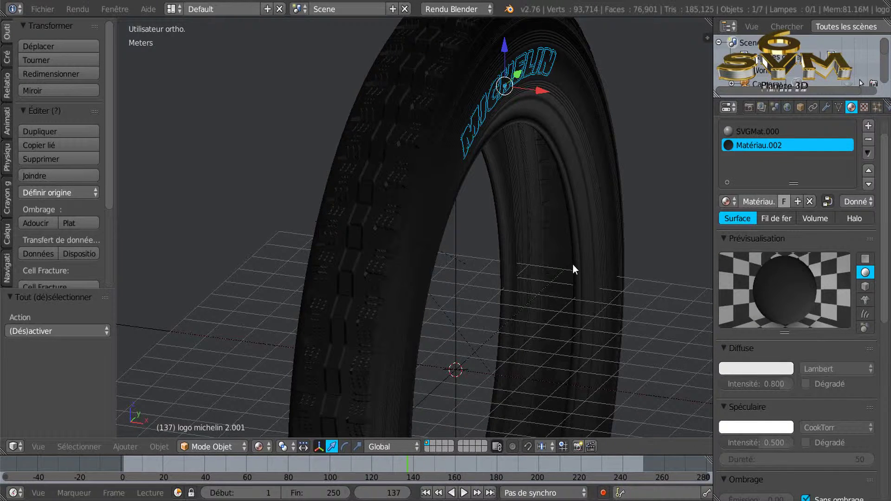
pyautogui.hotkey('shift', 'd')
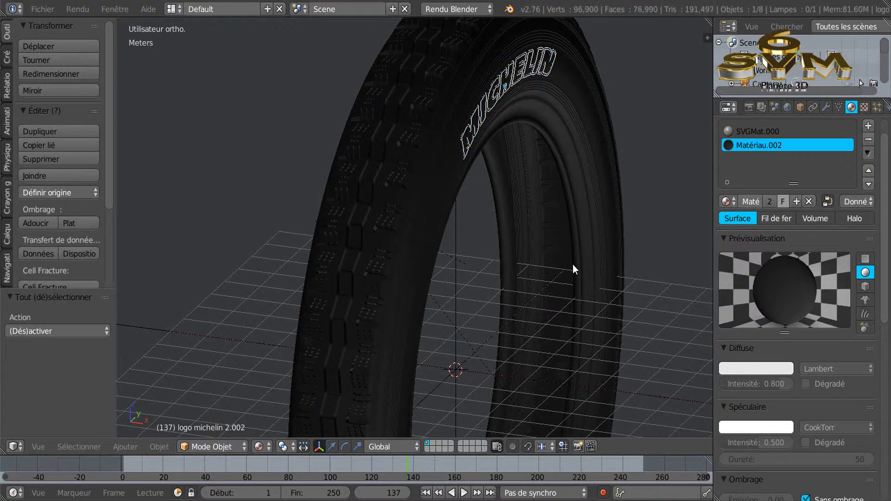
pyautogui.press('Escape')
pyautogui.moveTo(518, 157); pyautogui.dragTo(570, 143, button='middle')
pyautogui.moveTo(541, 89); pyautogui.dragTo(424, 100)
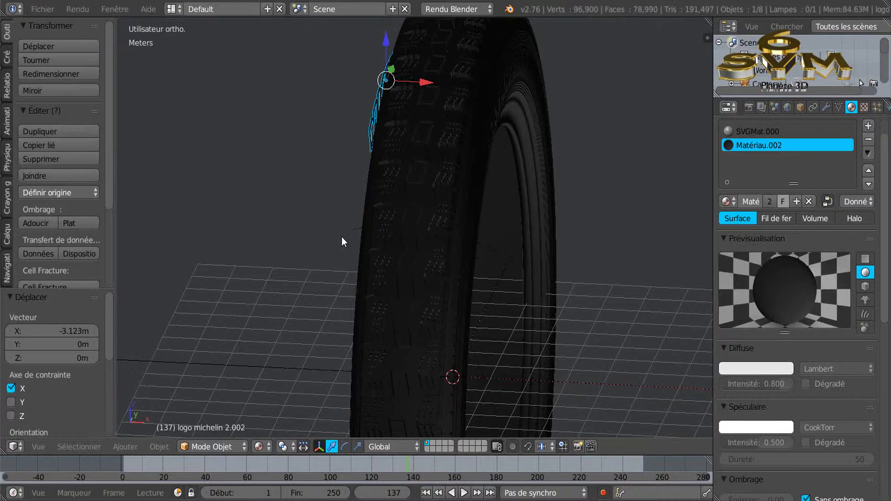
# - Mirror the copied lettering in the left view by scaling it -1 along Y so that it reads correctly
pyautogui.press('ctrl+KP_3')
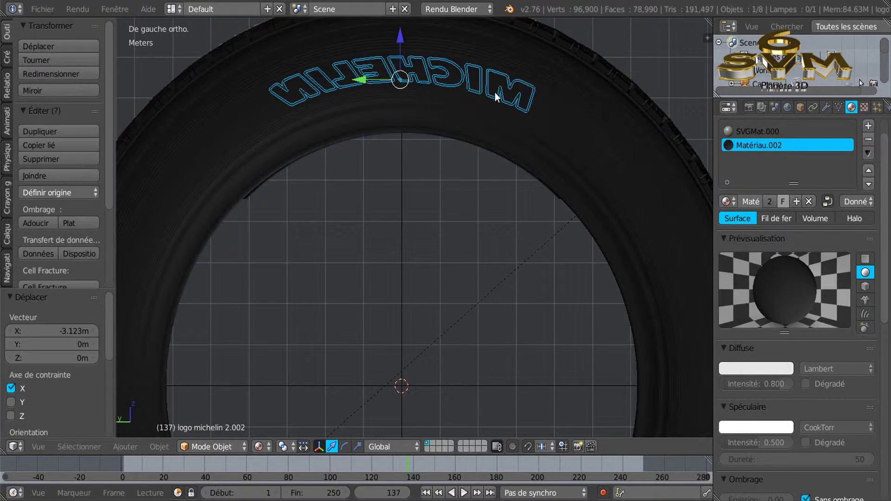
pyautogui.click(358, 447)
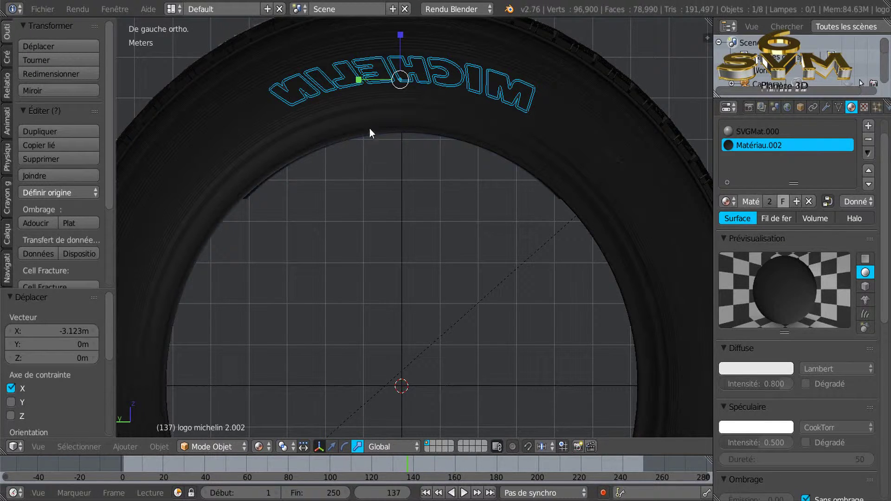
pyautogui.click(359, 80)
pyautogui.moveTo(85, 297); pyautogui.dragTo(114, 91)
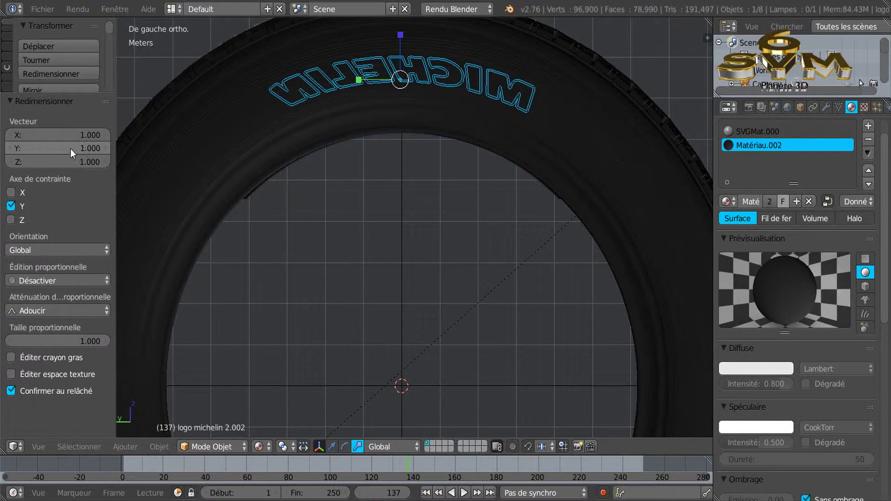
pyautogui.click(92, 147)
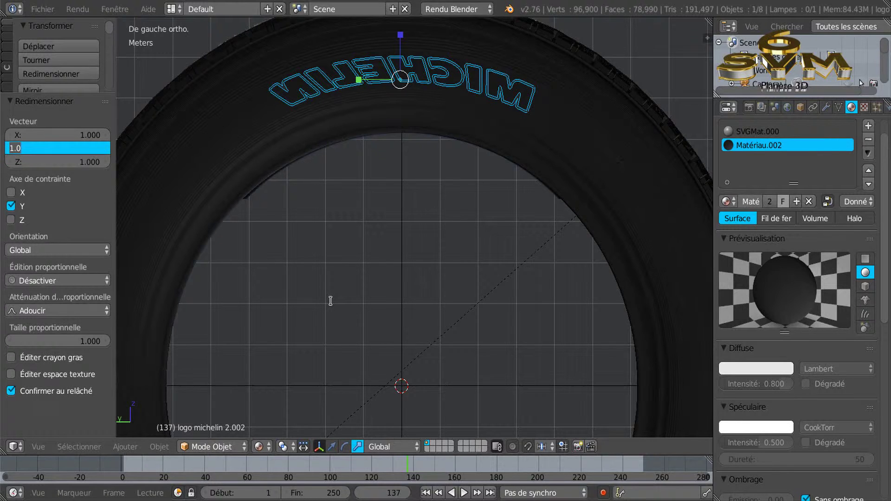
pyautogui.write('-1')
pyautogui.press('Return')
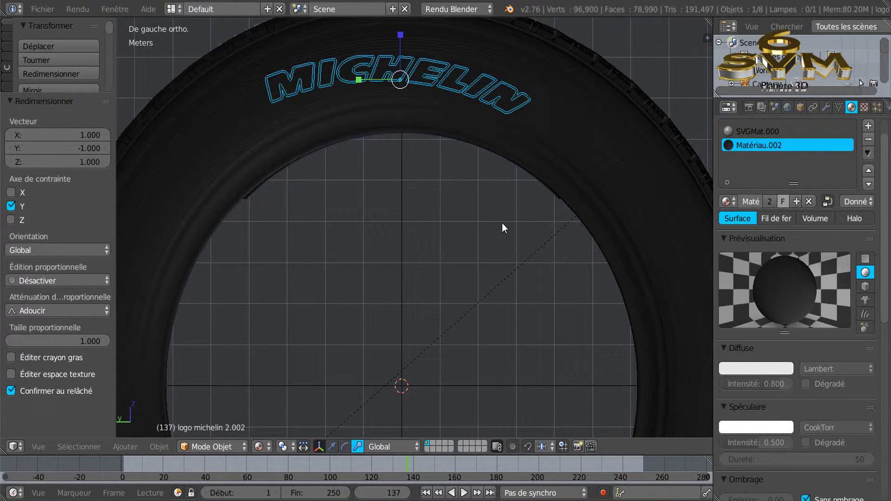
# - Rotate the copied lettering about -4.1° and then another -0.9° to follow the curve of the sidewall
pyautogui.press('r')
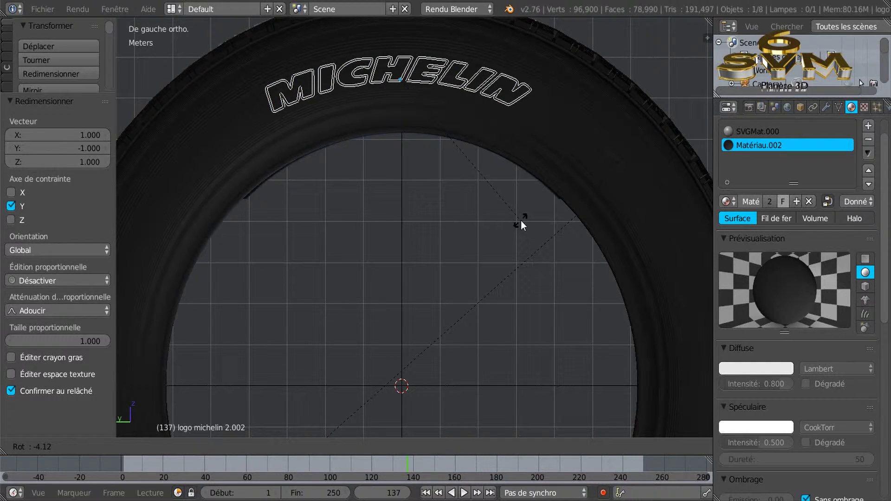
pyautogui.click(520, 220)
pyautogui.scroll(2, 422, 97)
pyautogui.keyDown('shift'); pyautogui.moveTo(421, 143); pyautogui.dragTo(409, 279, button='middle'); pyautogui.keyUp('shift')
pyautogui.press('ctrl+KP_3')
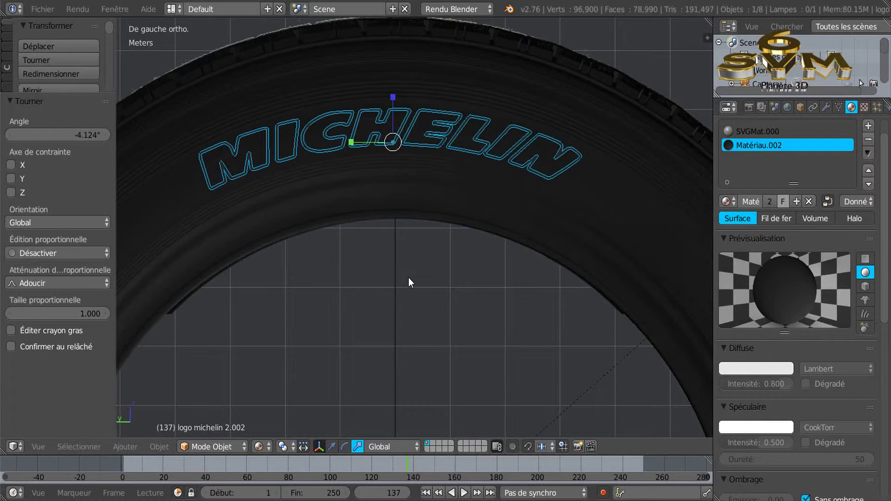
pyautogui.press('r')
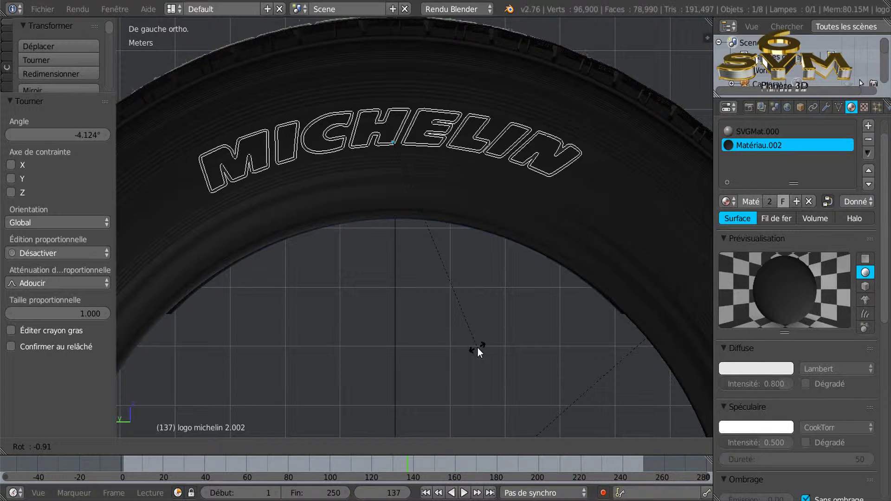
pyautogui.click(478, 347)
# - Move the copied lettering about 19.1 cm along X towards the sidewall and check how it sits from behind the tread
pyautogui.moveTo(372, 317); pyautogui.dragTo(481, 345, button='middle')
pyautogui.click(331, 448)
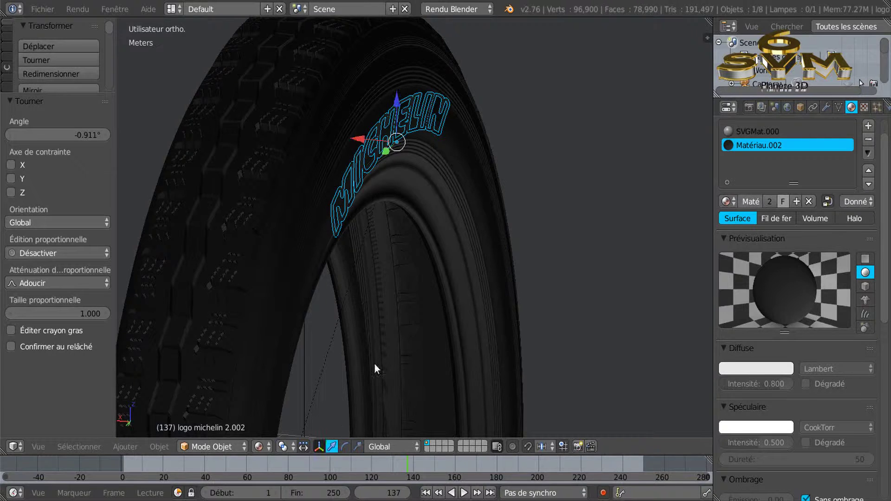
pyautogui.scroll(2, 423, 278)
pyautogui.keyDown('shift'); pyautogui.moveTo(420, 272); pyautogui.dragTo(457, 282, button='middle'); pyautogui.keyUp('shift')
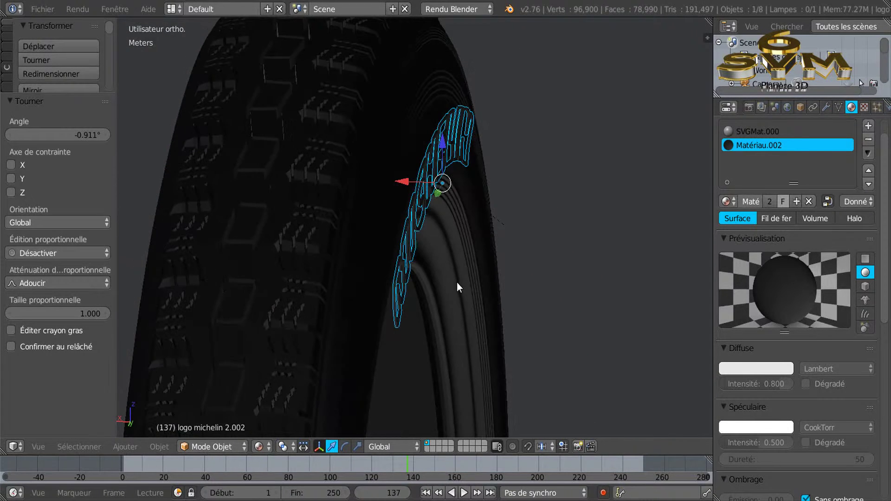
pyautogui.moveTo(405, 179); pyautogui.dragTo(390, 180)
pyautogui.moveTo(399, 303); pyautogui.dragTo(400, 217, button='middle')
pyautogui.scroll(-2, 447, 162)
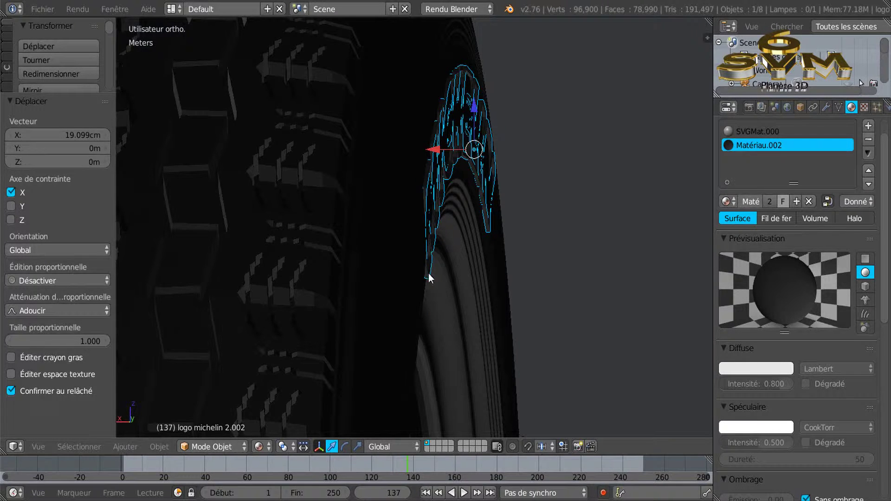
pyautogui.scroll(4, 431, 224)
pyautogui.moveTo(435, 237); pyautogui.dragTo(484, 283, button='middle')
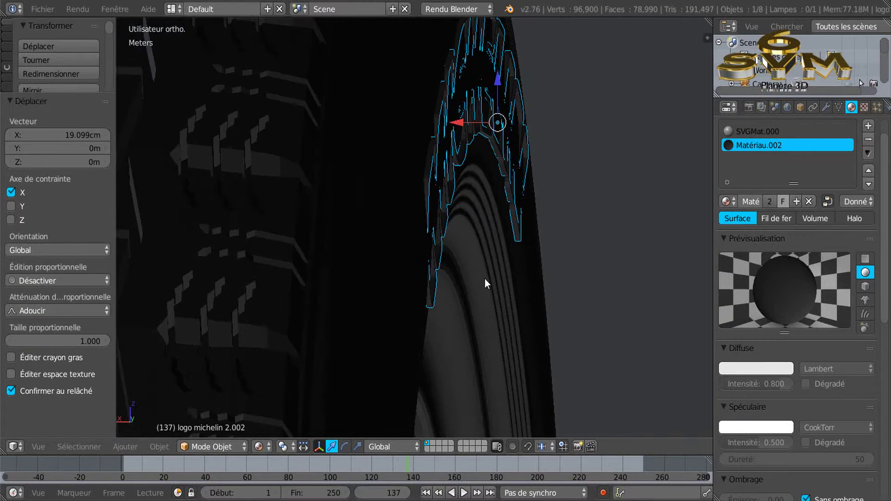
# - Pull the copied lettering about -11.9 cm along X clear of the sidewall in the front view
pyautogui.press('KP_3')
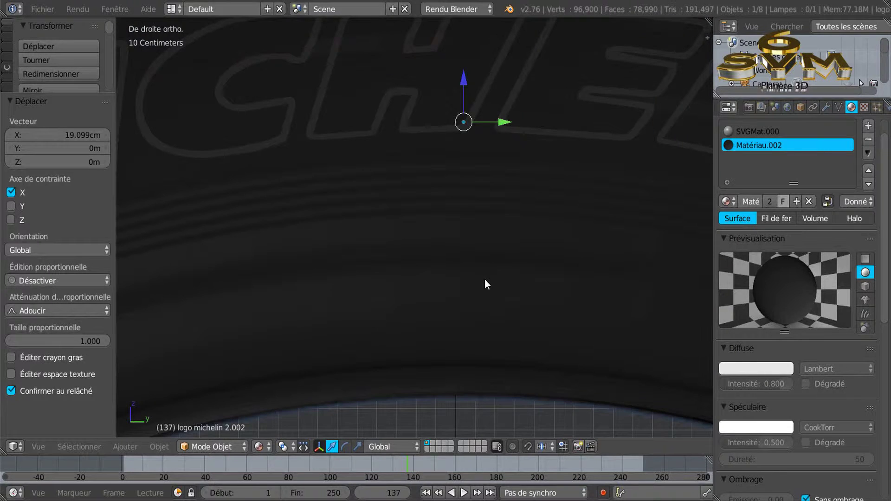
pyautogui.press('KP_1')
pyautogui.scroll(-3, 484, 279)
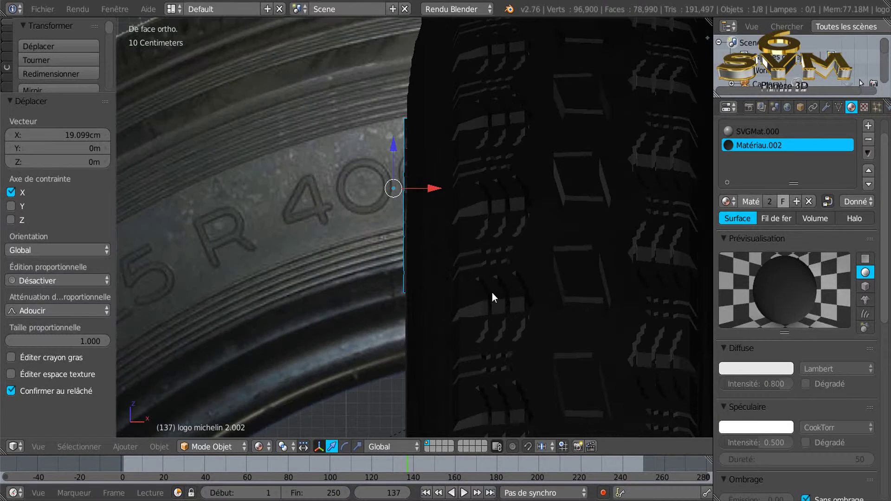
pyautogui.scroll(2, 418, 217)
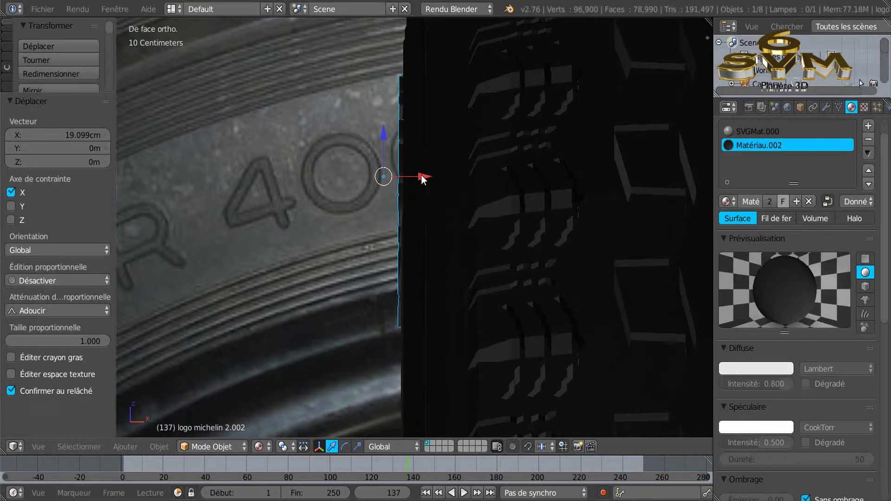
pyautogui.moveTo(422, 174); pyautogui.dragTo(404, 179)
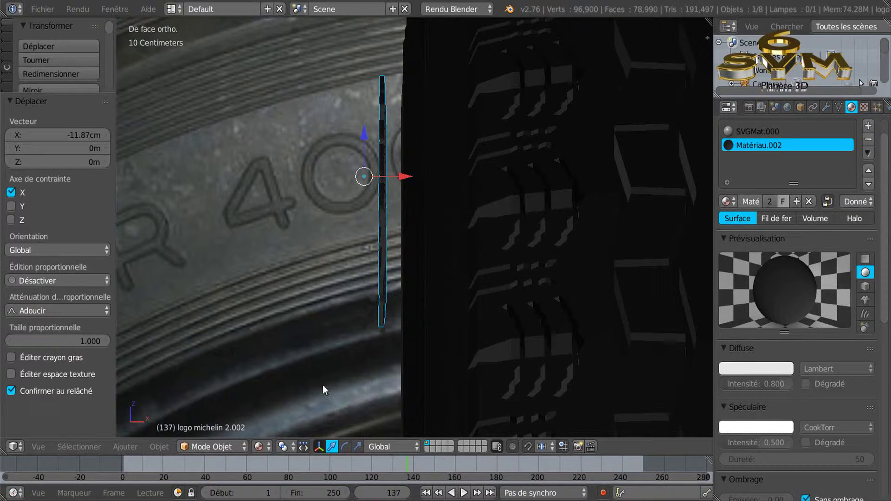
# - Flip the copied lettering's relief by scaling it -1 along X
pyautogui.click(356, 447)
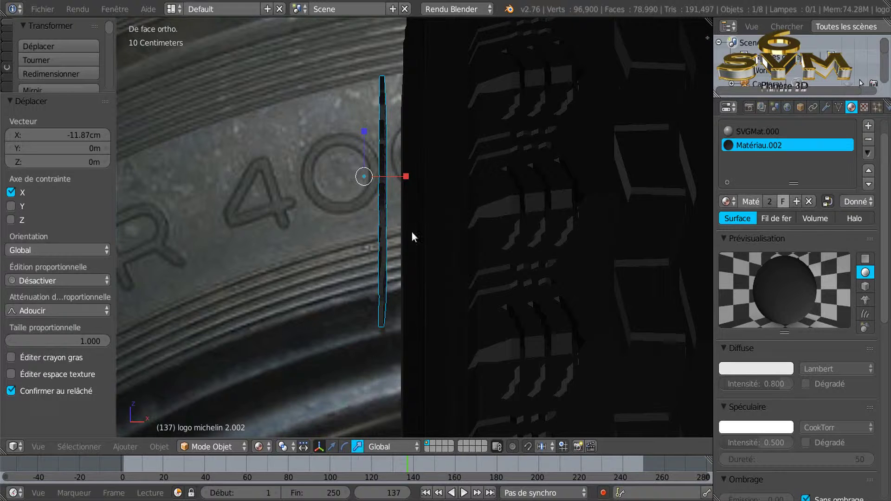
pyautogui.click(405, 178)
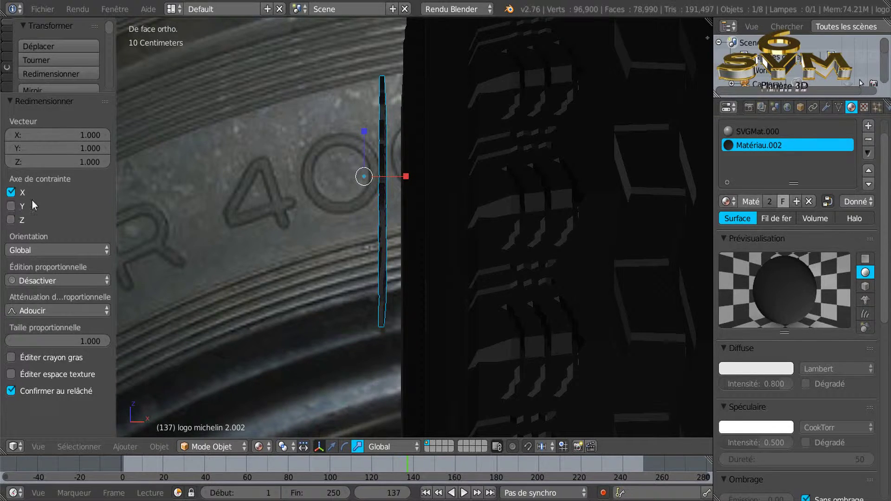
pyautogui.click(94, 133)
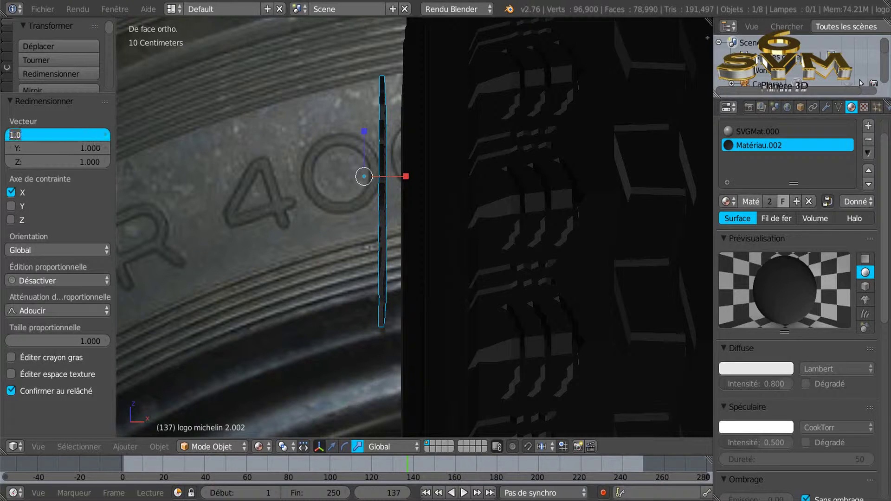
pyautogui.write('-1')
pyautogui.press('Return')
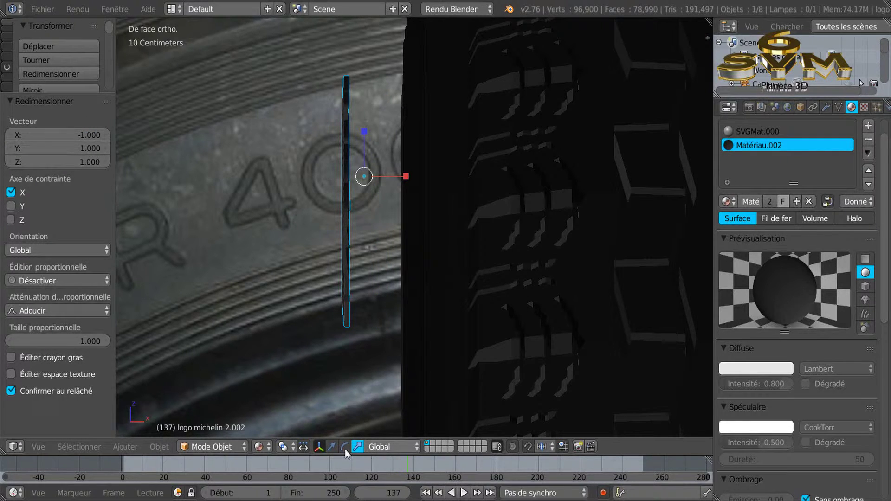
# - Move the flipped lettering back along X against the sidewall, fine-tuning its depth by about 6.8 cm and 3.4 mm
pyautogui.click(331, 446)
pyautogui.moveTo(398, 177); pyautogui.dragTo(447, 181)
pyautogui.moveTo(344, 266); pyautogui.dragTo(474, 278, button='middle')
pyautogui.moveTo(328, 179); pyautogui.dragTo(318, 183)
pyautogui.moveTo(485, 212); pyautogui.dragTo(476, 232, button='middle')
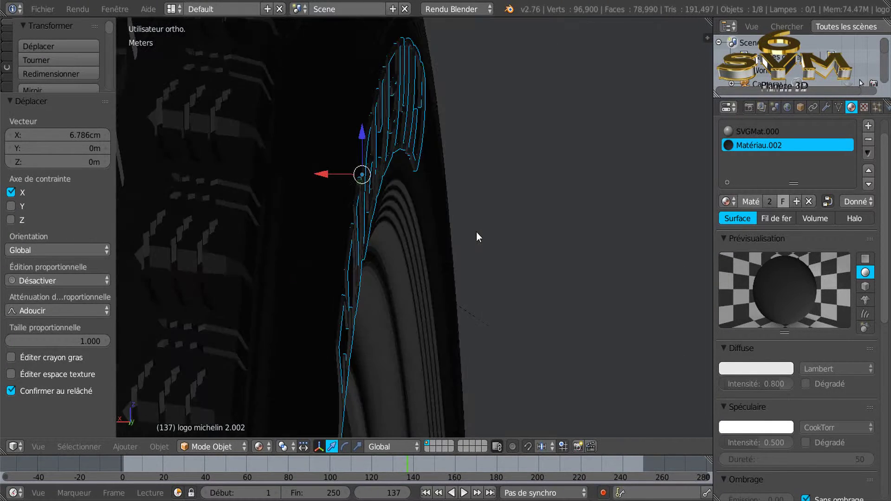
pyautogui.moveTo(319, 175); pyautogui.dragTo(319, 174)
pyautogui.moveTo(422, 173); pyautogui.dragTo(369, 195, button='middle')
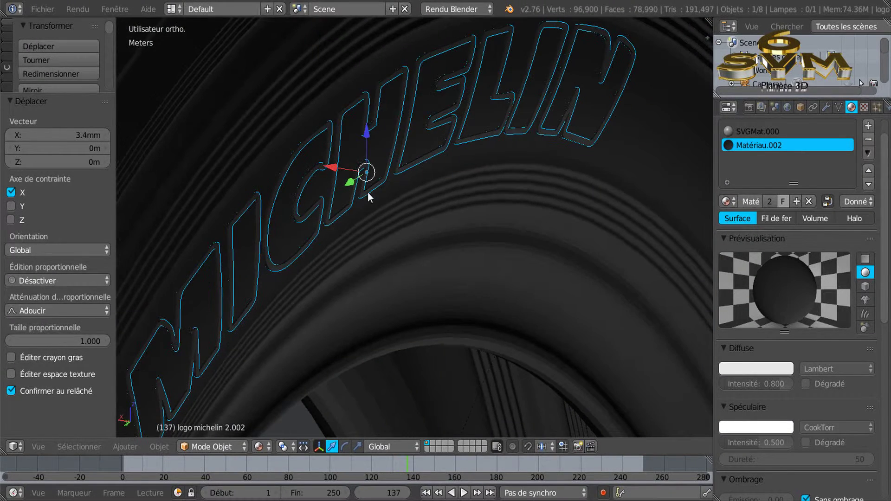
pyautogui.click(331, 172)
# - Add the original lettering on the opposite sidewall to the selection and join both letterings into one object
pyautogui.moveTo(332, 222); pyautogui.dragTo(438, 272, button='middle')
pyautogui.scroll(5, 438, 273)
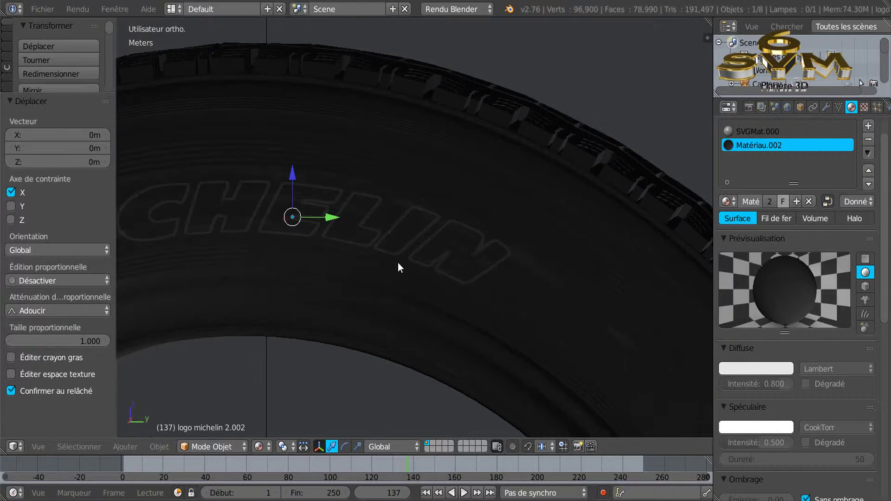
pyautogui.keyDown('shift'); pyautogui.rightClick(399, 245); pyautogui.keyUp('shift')
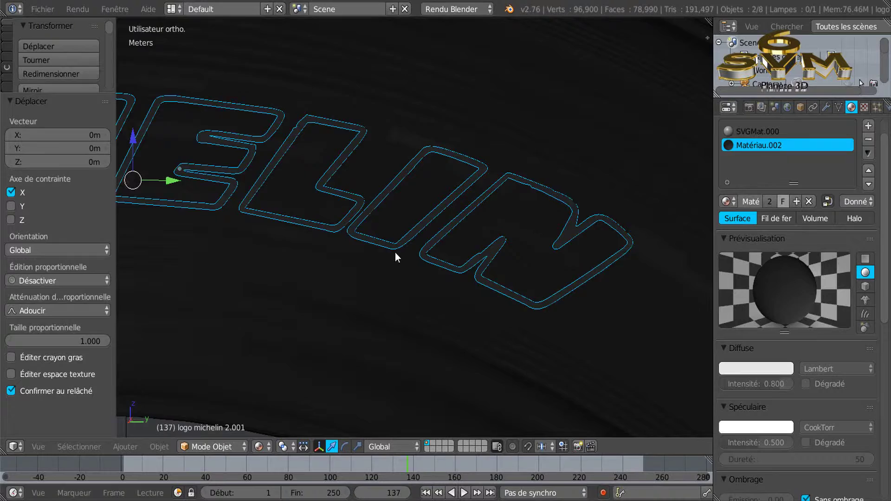
pyautogui.scroll(-5, 394, 260)
pyautogui.moveTo(402, 286); pyautogui.dragTo(251, 312, button='middle')
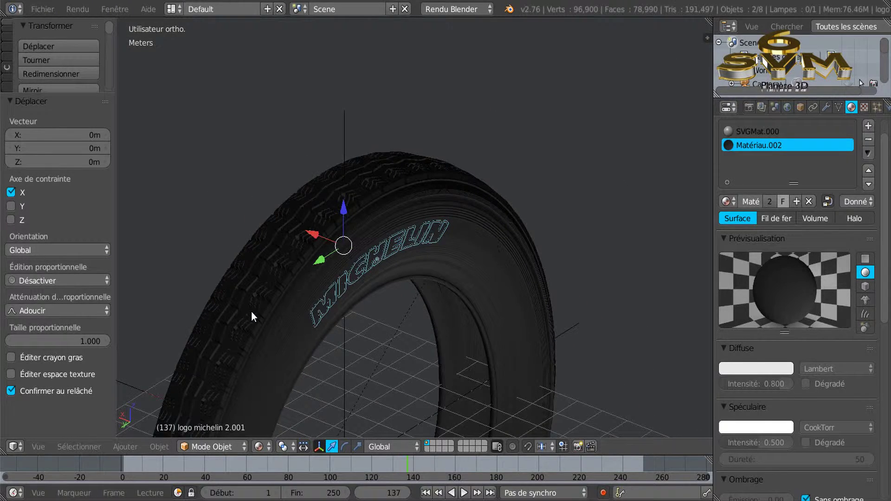
pyautogui.moveTo(350, 296); pyautogui.dragTo(332, 279, button='middle')
pyautogui.scroll(4, 329, 284)
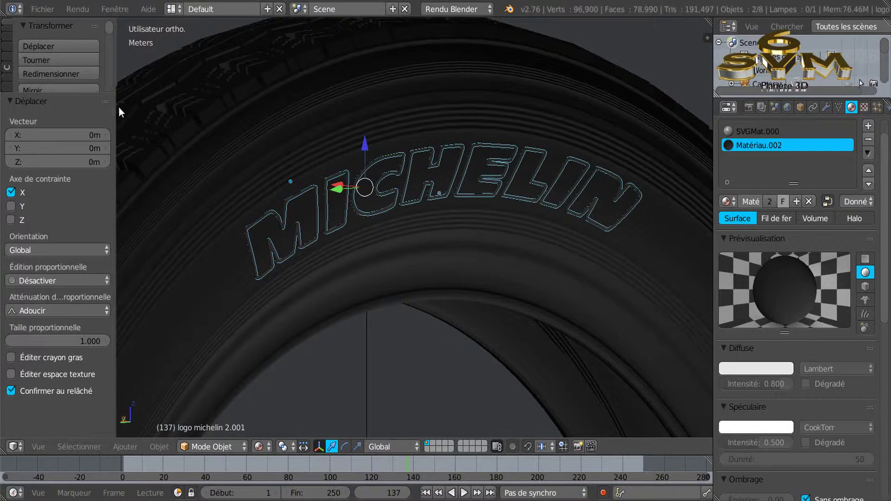
pyautogui.moveTo(117, 109); pyautogui.dragTo(193, 113)
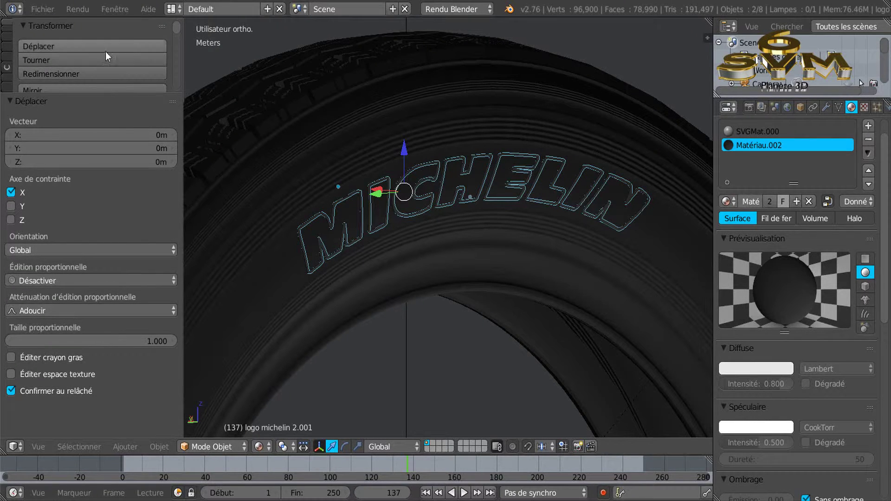
pyautogui.moveTo(120, 95); pyautogui.dragTo(125, 307)
pyautogui.click(52, 175)
# - Snap the 3D cursor to the scene centre at the middle of the tyre in the right side view
pyautogui.scroll(-5, 341, 250)
pyautogui.moveTo(342, 250); pyautogui.dragTo(325, 260, button='middle')
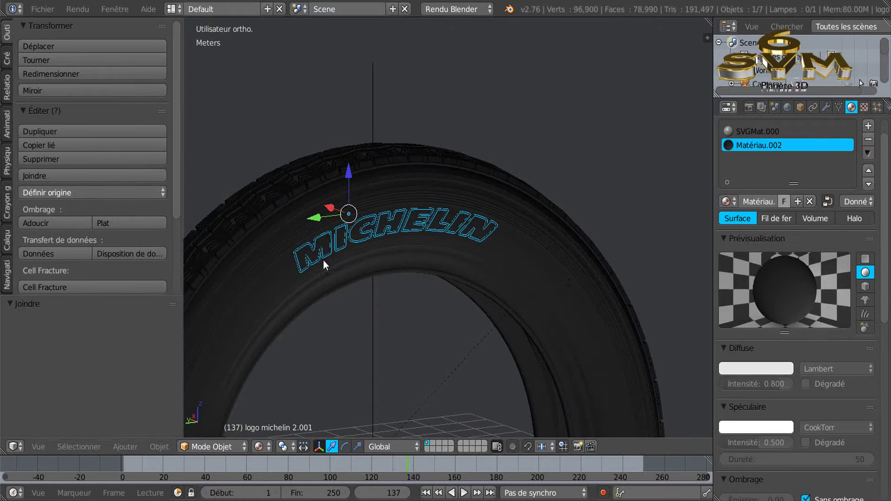
pyautogui.scroll(-2, 382, 321)
pyautogui.press('KP_3')
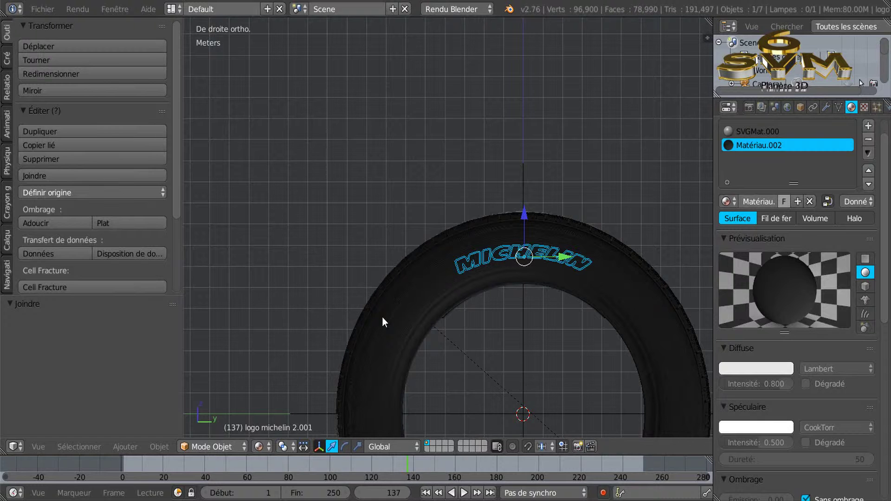
pyautogui.keyDown('shift'); pyautogui.moveTo(469, 295); pyautogui.dragTo(465, 181, button='middle'); pyautogui.keyUp('shift')
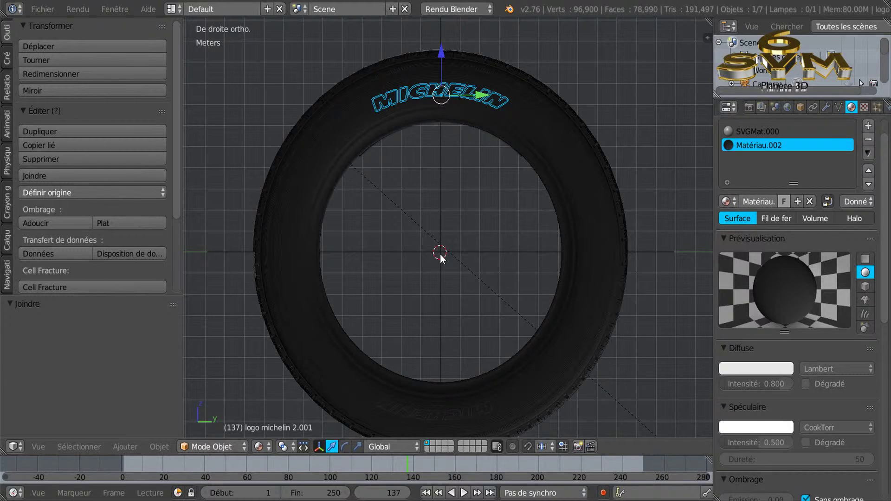
pyautogui.hotkey('shift', 's')
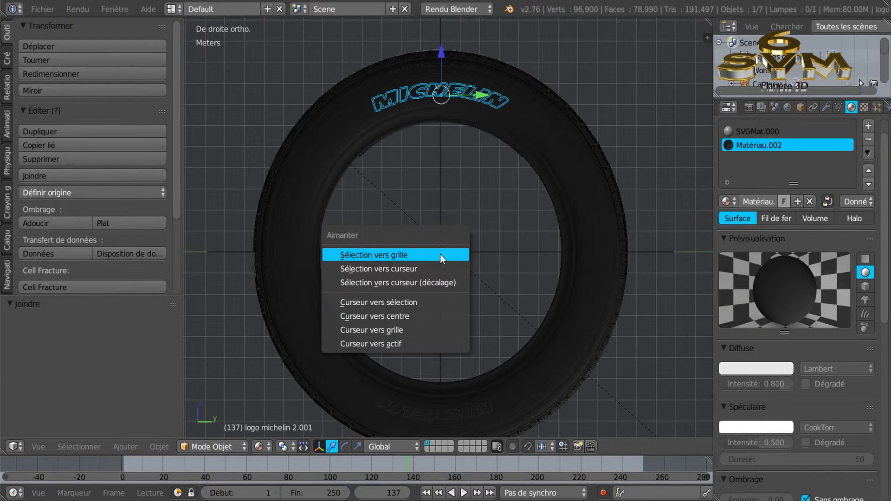
pyautogui.click(423, 316)
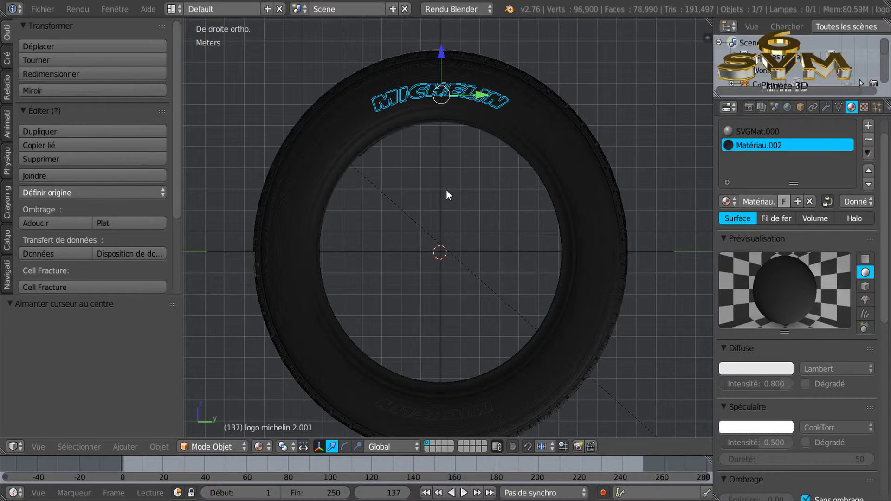
pyautogui.hotkey('shift', 's')
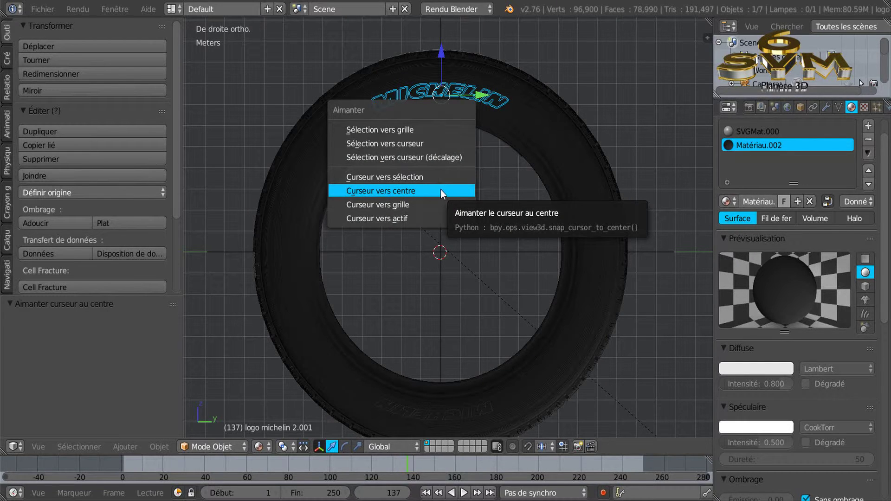
pyautogui.click(402, 189)
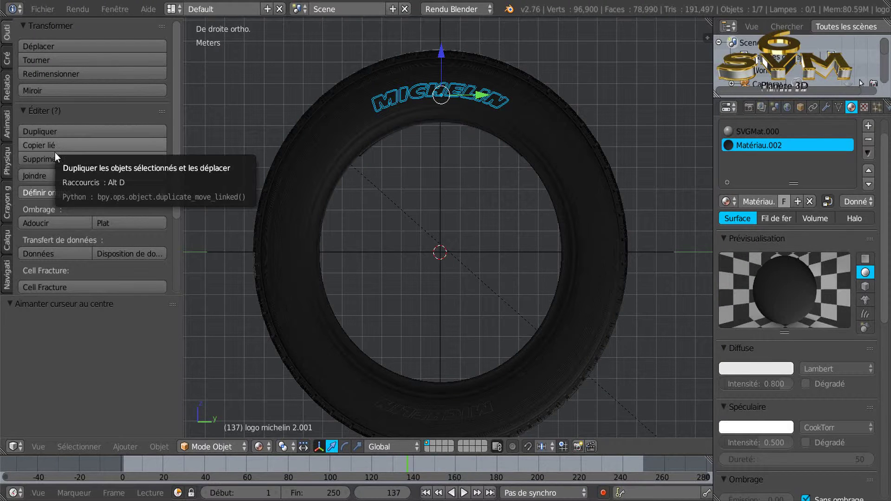
# - Set the joined lettering's origin to the 3D cursor at the tyre's centre
pyautogui.click(56, 191)
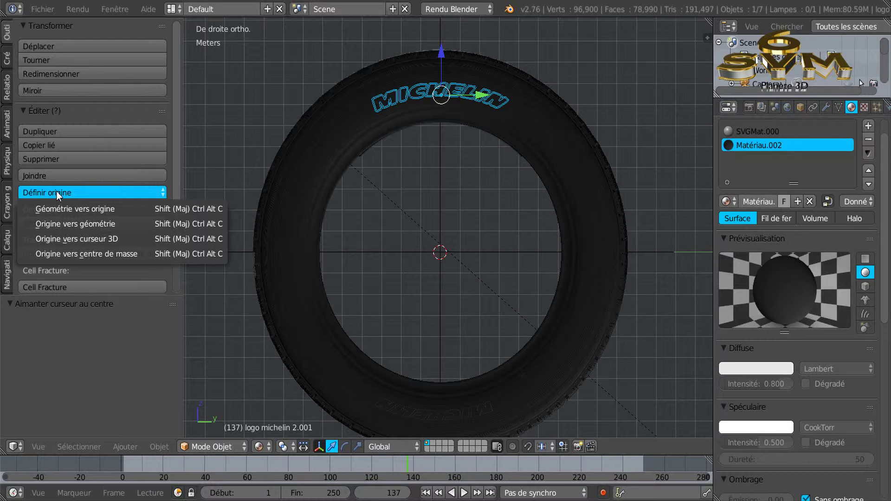
pyautogui.click(74, 224)
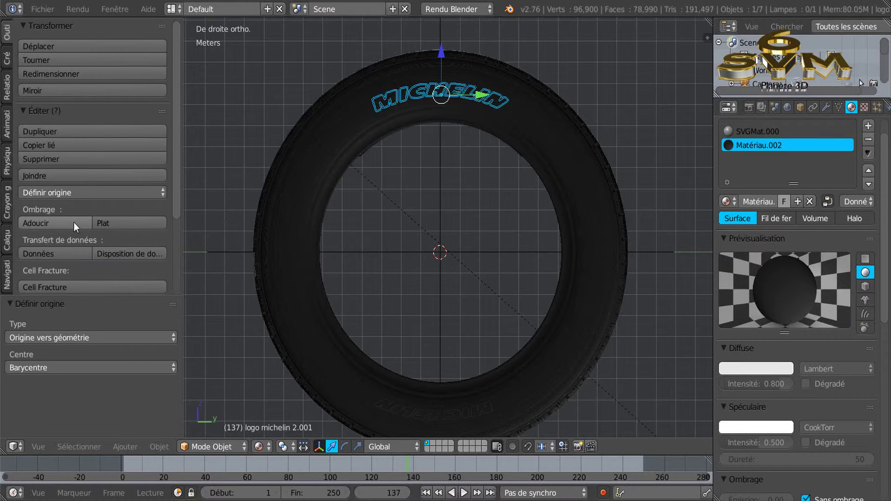
pyautogui.click(74, 193)
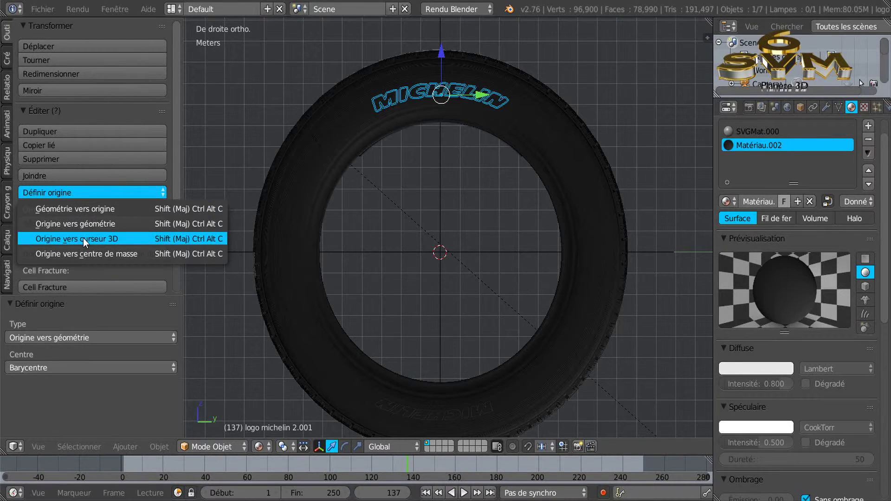
pyautogui.click(83, 239)
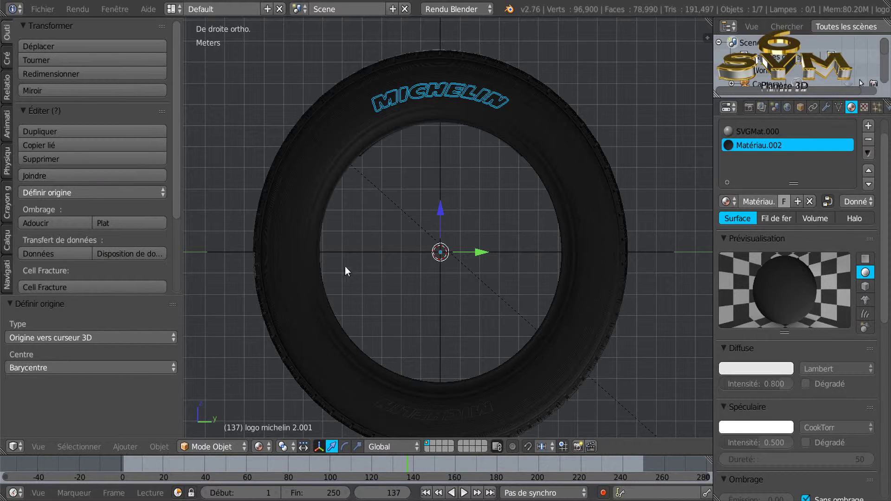
pyautogui.click(50, 191)
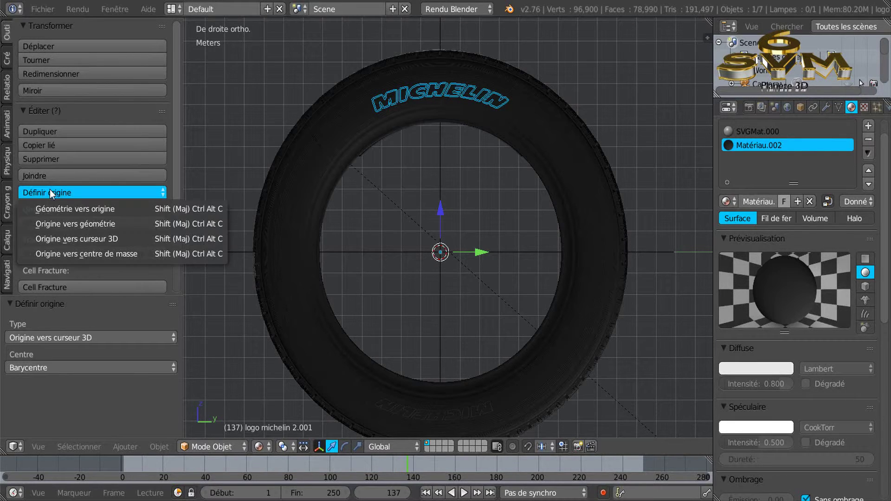
pyautogui.click(78, 240)
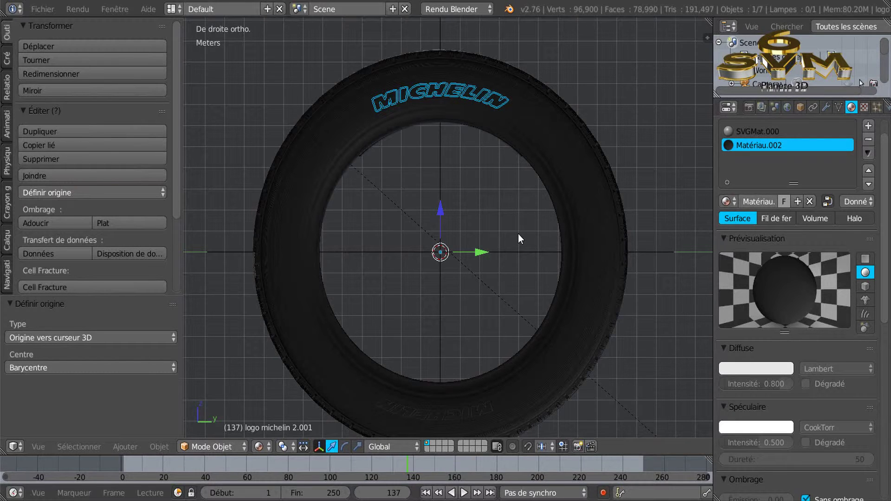
# - Duplicate the joined lettering in place and rotate the copy about 178.6° around the tyre's centre
pyautogui.hotkey('shift', 'd')
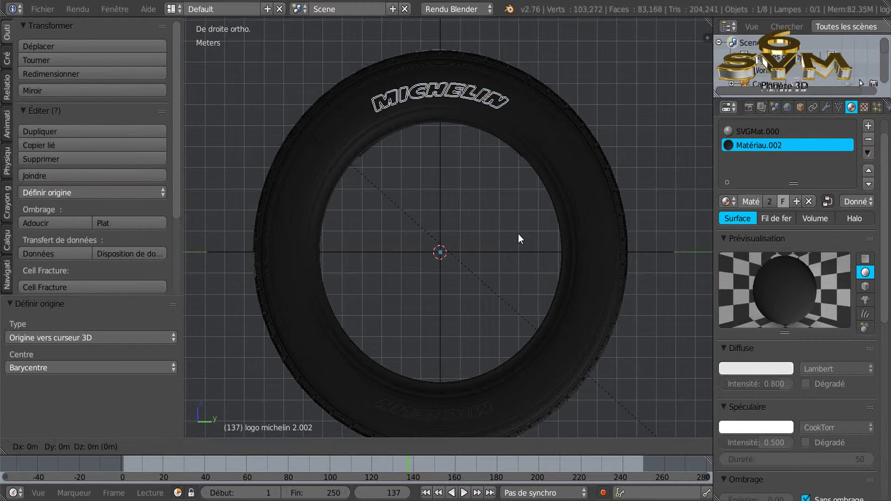
pyautogui.press('Escape')
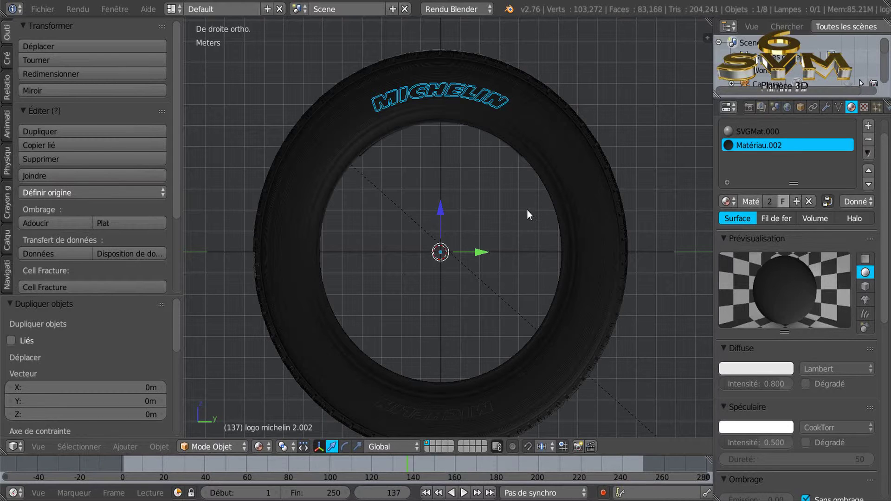
pyautogui.press('r')
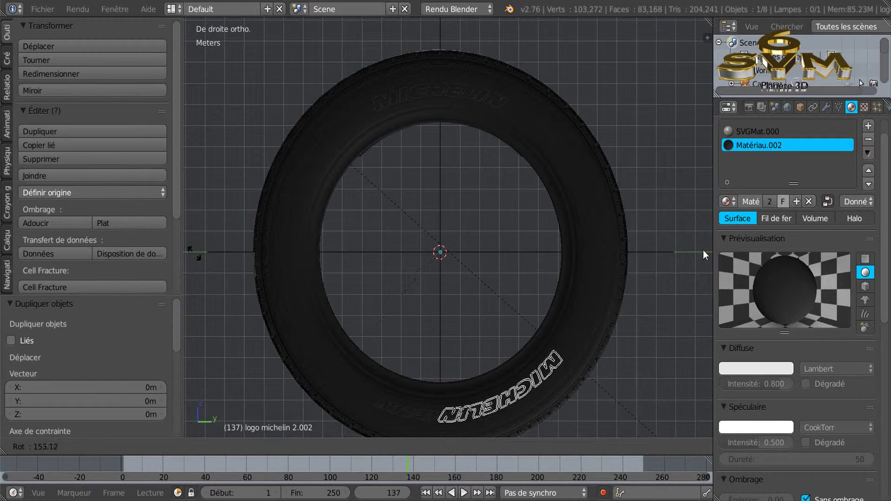
pyautogui.click(400, 127)
pyautogui.moveTo(401, 252); pyautogui.dragTo(449, 372, button='middle')
pyautogui.moveTo(413, 77); pyautogui.dragTo(479, 317, button='middle')
pyautogui.moveTo(515, 163); pyautogui.dragTo(499, 191, button='middle')
pyautogui.moveTo(491, 229); pyautogui.dragTo(345, 237, button='middle')
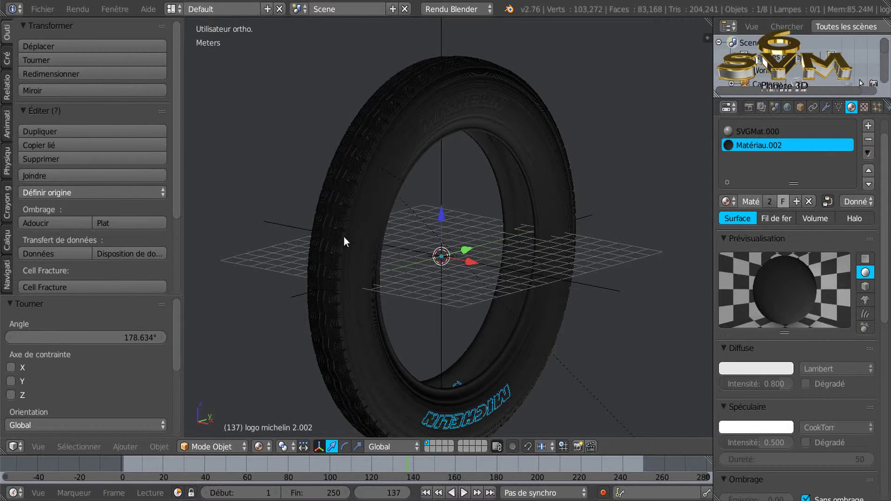
# - Delete the rotated copy of the joined lettering
pyautogui.press('x')
pyautogui.click(440, 278)
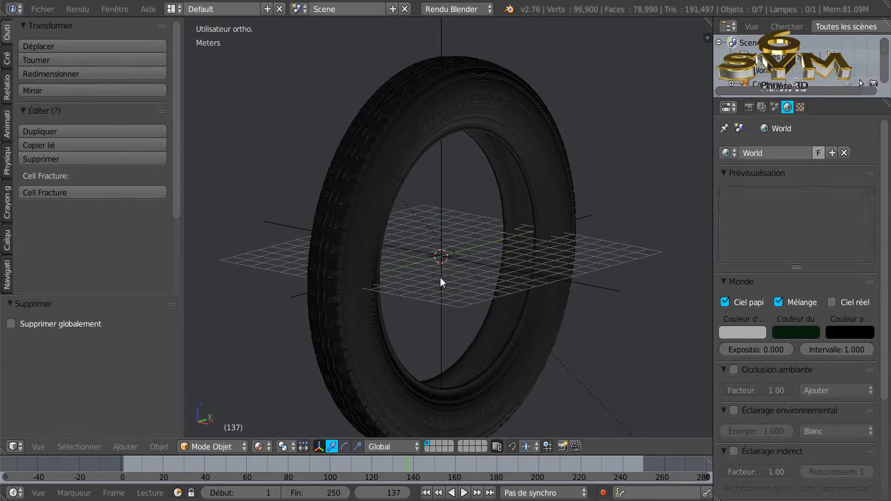
pyautogui.moveTo(449, 227); pyautogui.dragTo(624, 198, button='middle')
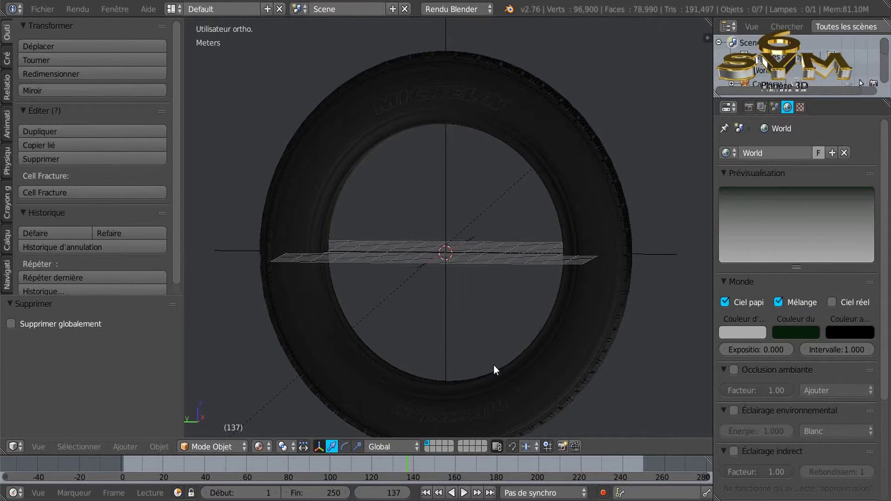
# - Examine the relief lettering around the tyre's sidewall from several angles and distances
pyautogui.moveTo(494, 366); pyautogui.dragTo(504, 272, button='middle')
pyautogui.scroll(3, 476, 301)
pyautogui.scroll(-5, 477, 300)
pyautogui.moveTo(476, 298); pyautogui.dragTo(355, 236, button='middle')
pyautogui.keyDown('shift'); pyautogui.moveTo(505, 176); pyautogui.dragTo(482, 304, button='middle'); pyautogui.keyUp('shift')
pyautogui.scroll(3, 443, 264)
pyautogui.moveTo(443, 264); pyautogui.dragTo(482, 286, button='middle')
pyautogui.scroll(5, 439, 204)
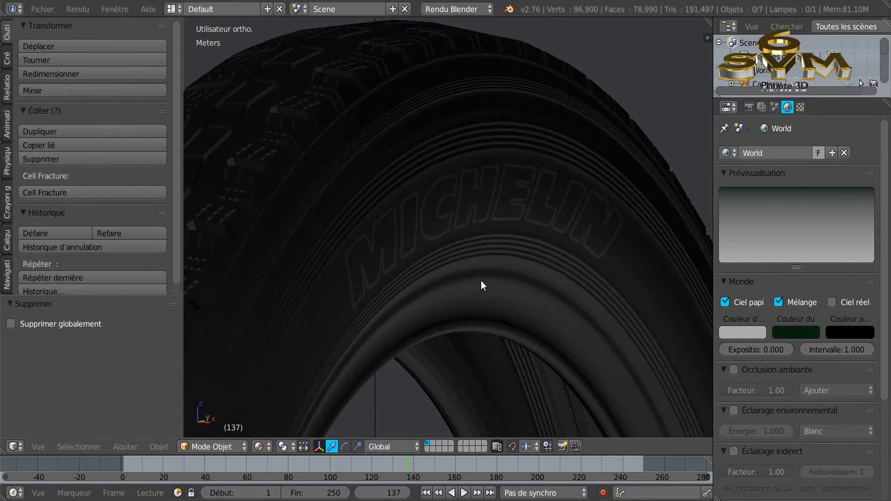
pyautogui.scroll(-5, 558, 280)
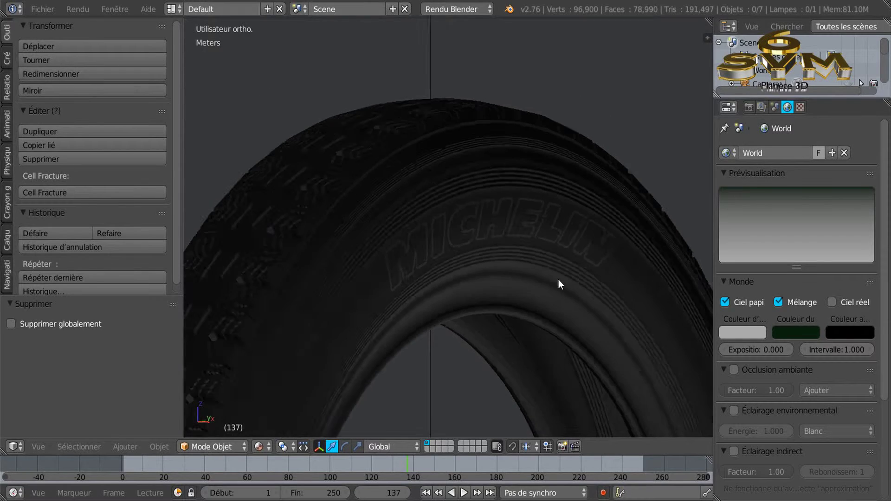
pyautogui.keyDown('shift'); pyautogui.moveTo(535, 263); pyautogui.dragTo(501, 204, button='middle'); pyautogui.keyUp('shift')
pyautogui.scroll(-3, 501, 204)
pyautogui.scroll(3, 492, 221)
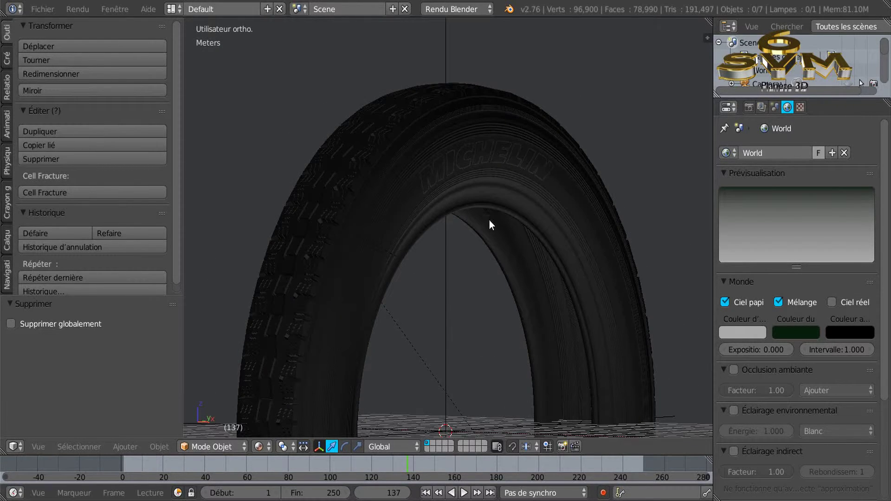
pyautogui.keyDown('shift'); pyautogui.moveTo(492, 193); pyautogui.dragTo(487, 223, button='middle'); pyautogui.keyUp('shift')
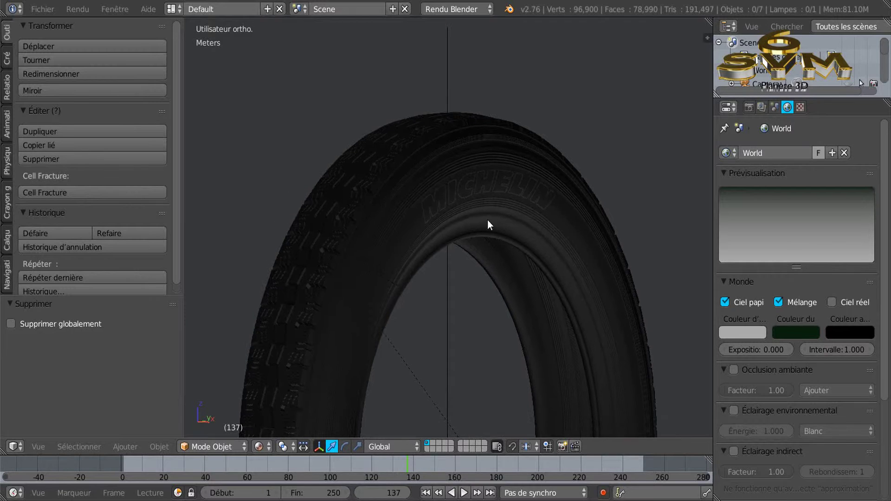
pyautogui.scroll(2, 446, 209)
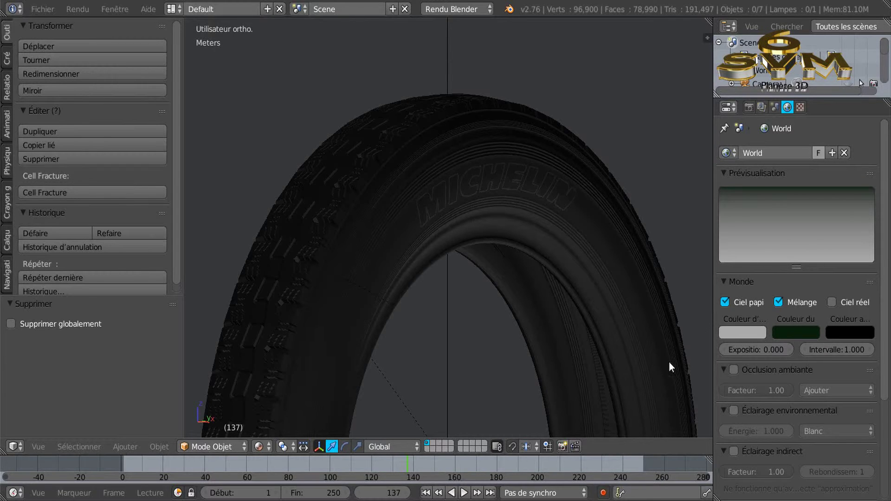
# - Examine the finished tyre as a whole and the MICHELIN relief, sidewall grooves and tread up close
pyautogui.scroll(-3, 619, 339)
pyautogui.moveTo(590, 331); pyautogui.dragTo(467, 248, button='middle')
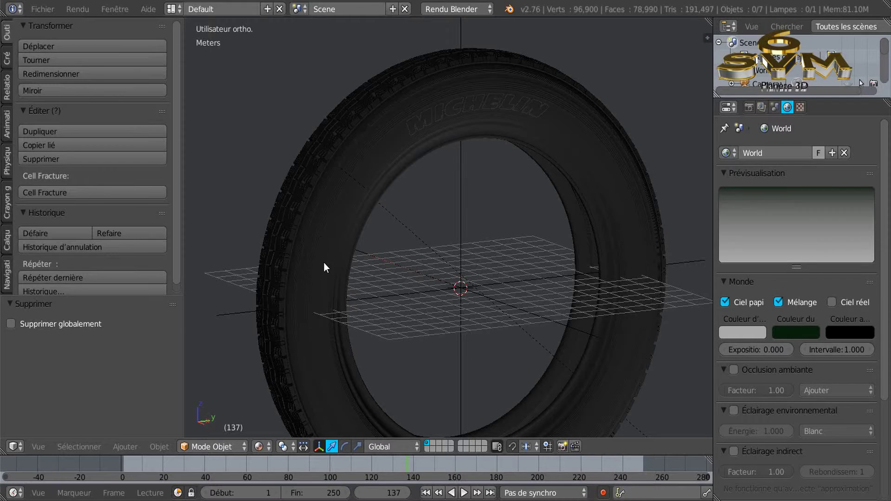
pyautogui.scroll(2, 316, 269)
pyautogui.scroll(-2, 317, 269)
pyautogui.moveTo(318, 270); pyautogui.dragTo(347, 265, button='middle')
pyautogui.scroll(2, 320, 270)
pyautogui.scroll(-2, 319, 269)
pyautogui.scroll(1, 328, 256)
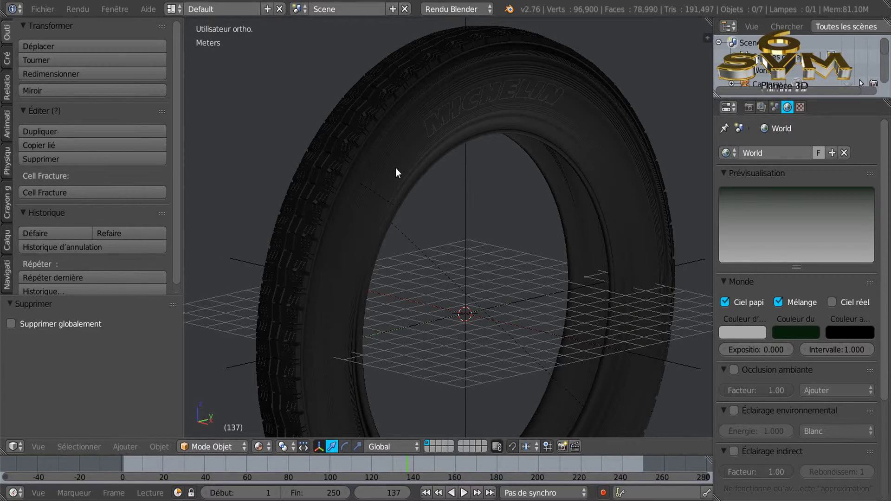
pyautogui.scroll(4, 401, 165)
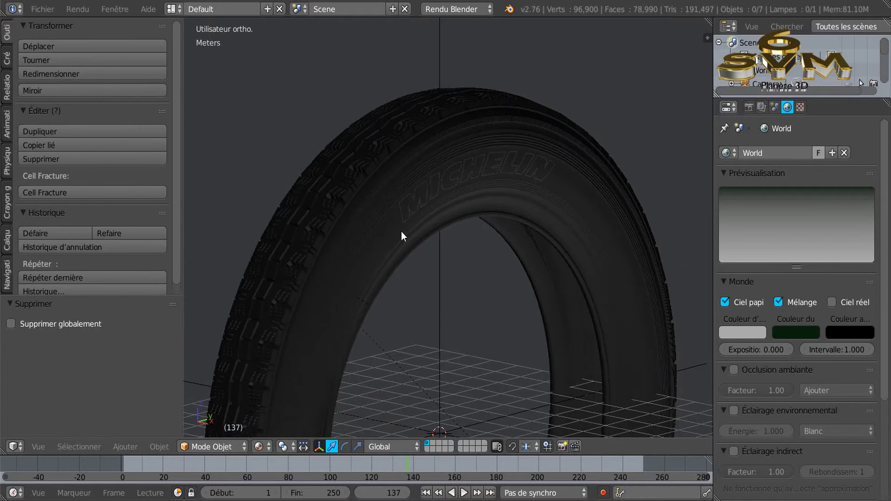
pyautogui.scroll(4, 403, 228)
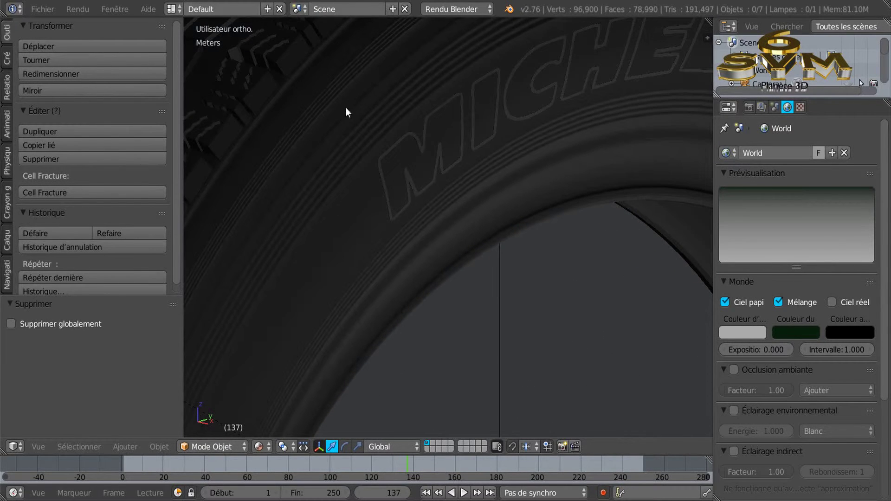
pyautogui.scroll(-3, 434, 96)
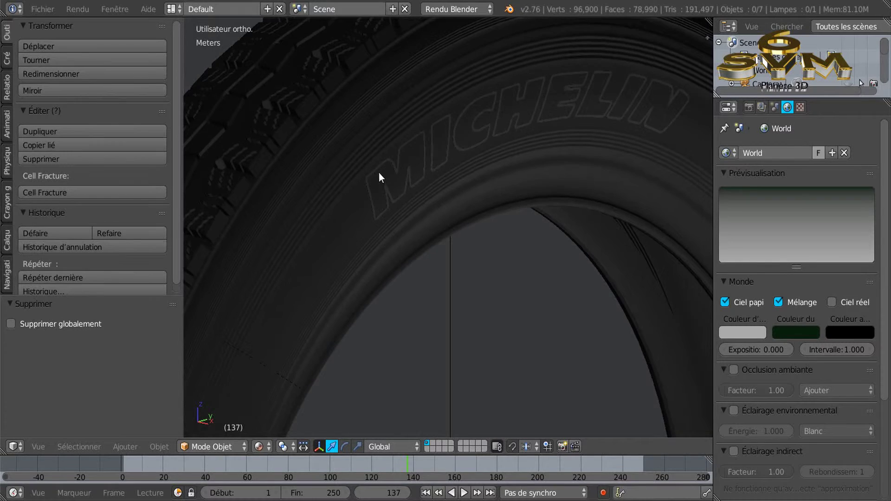
pyautogui.scroll(2, 400, 180)
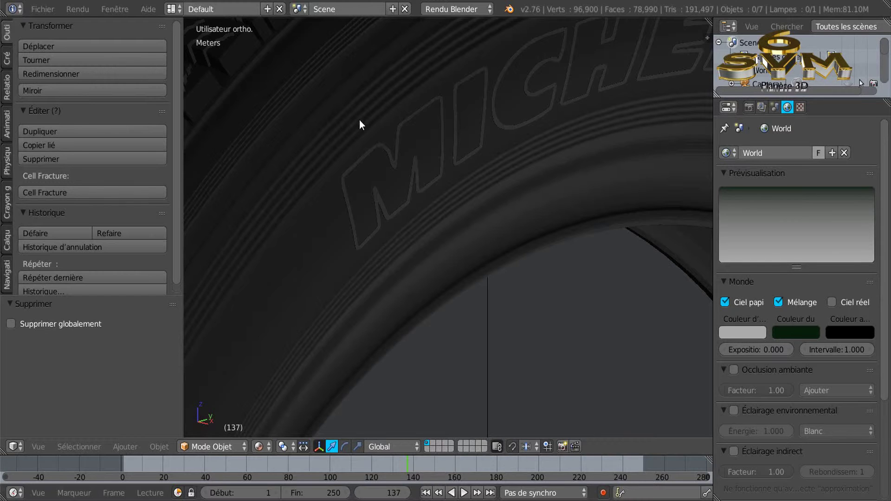
pyautogui.scroll(-3, 401, 86)
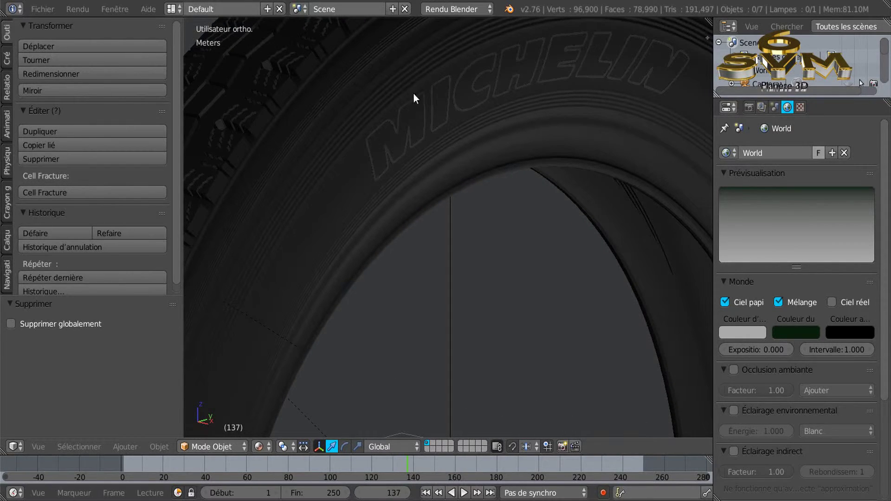
pyautogui.scroll(2, 417, 135)
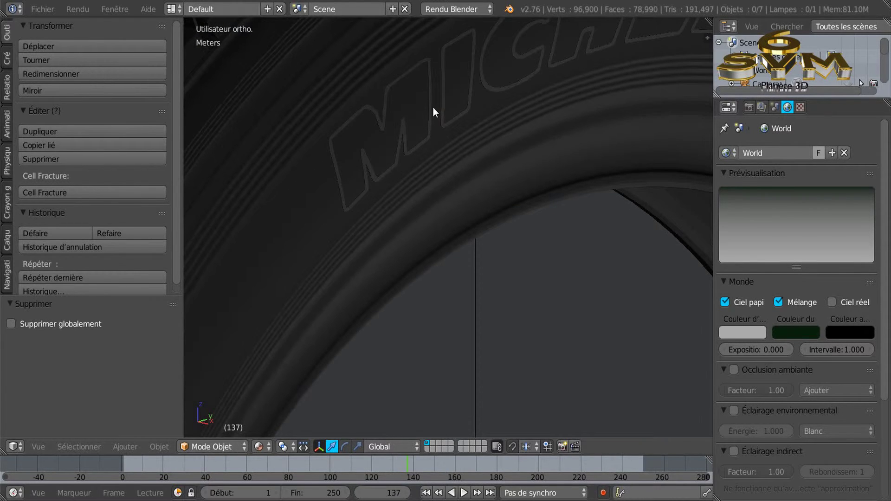
pyautogui.scroll(-4, 430, 91)
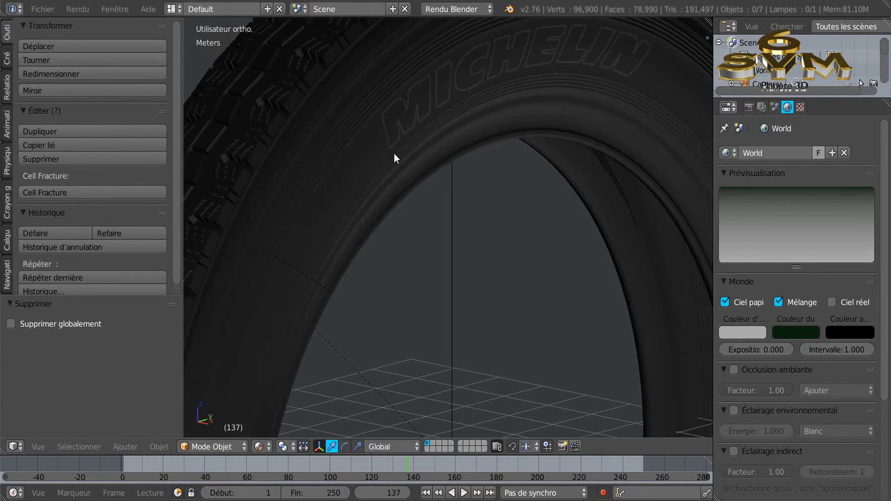
pyautogui.moveTo(428, 170); pyautogui.dragTo(392, 211, button='middle')
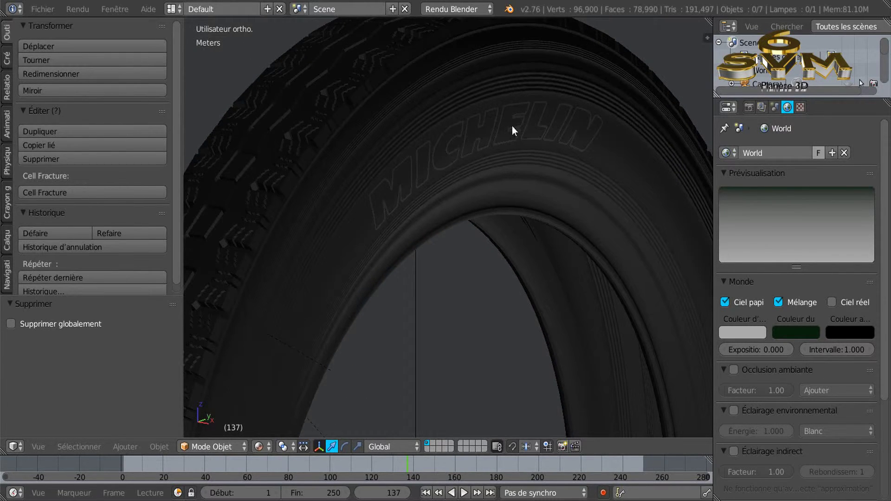
pyautogui.keyDown('shift'); pyautogui.moveTo(368, 185); pyautogui.dragTo(408, 248, button='middle'); pyautogui.keyUp('shift')
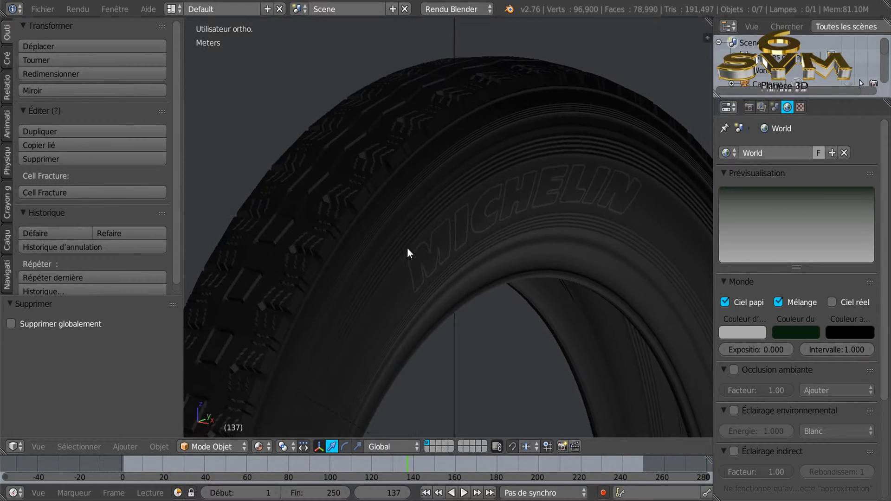
# - Examine the MICHELIN relief lettering and the concentric grooves on the tyre's sidewall from close up and at a distance
pyautogui.scroll(4, 407, 247)
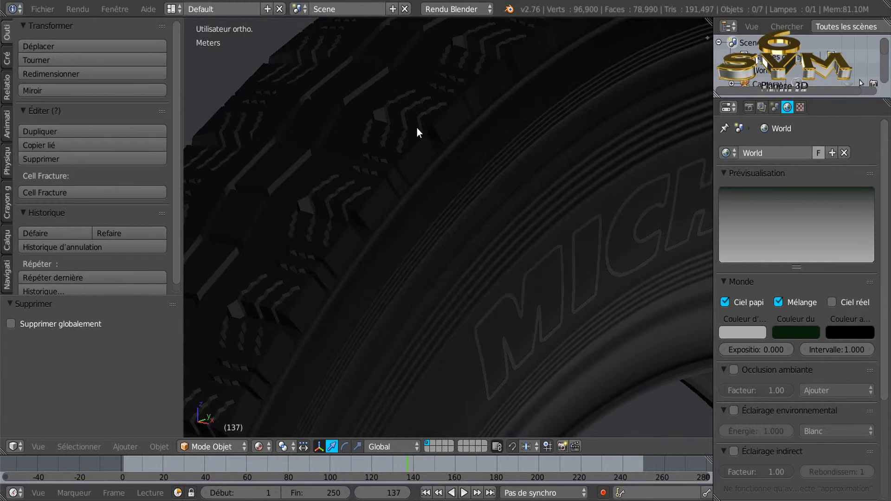
pyautogui.scroll(-2, 416, 128)
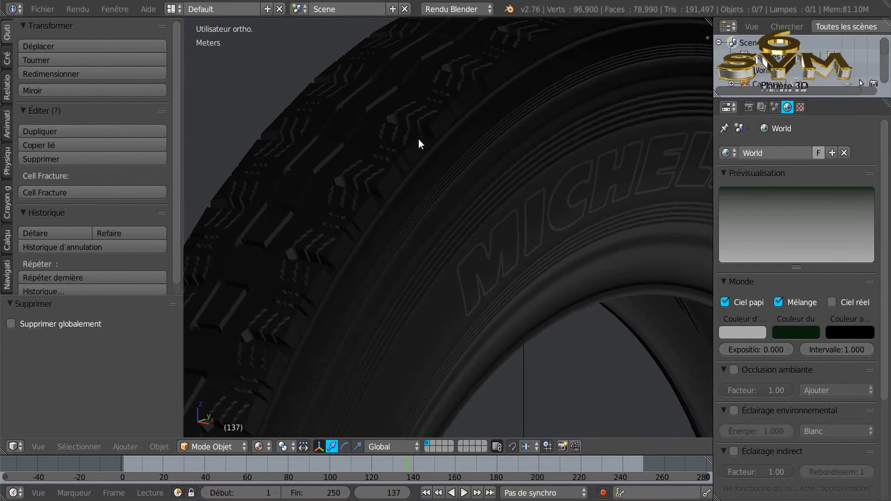
pyautogui.keyDown('shift'); pyautogui.moveTo(418, 233); pyautogui.dragTo(325, 275, button='middle'); pyautogui.keyUp('shift')
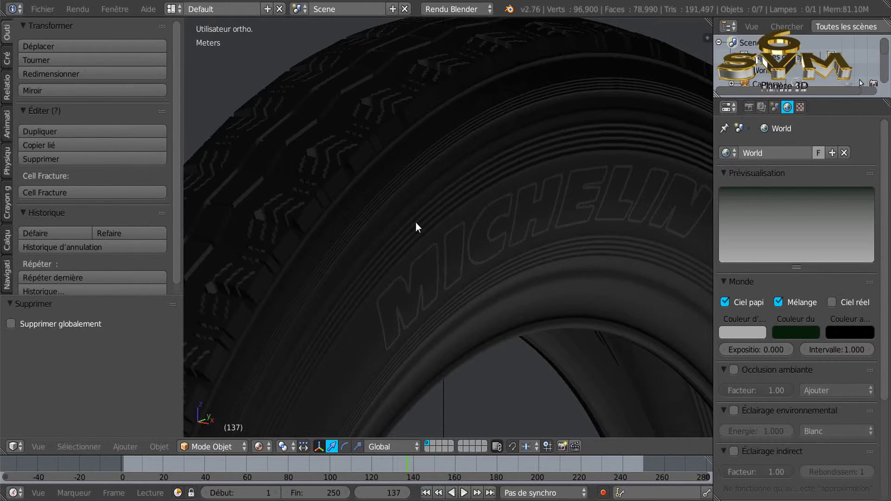
pyautogui.scroll(-1, 416, 224)
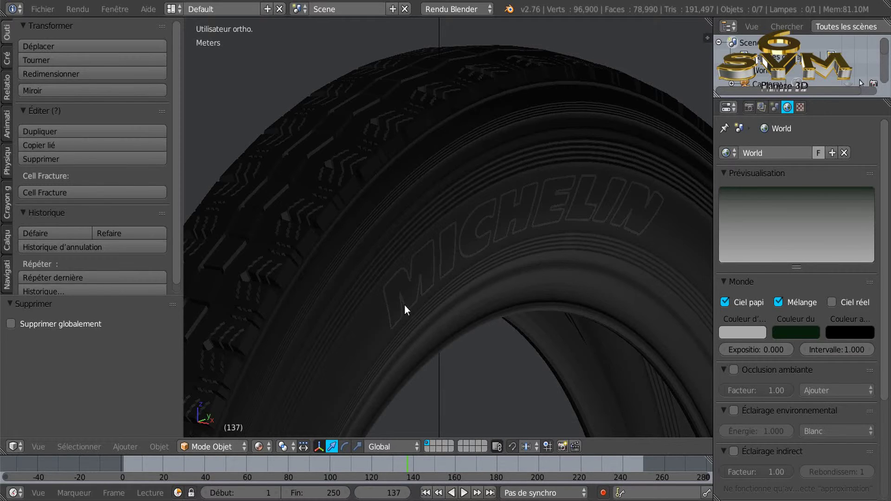
pyautogui.scroll(-2, 610, 211)
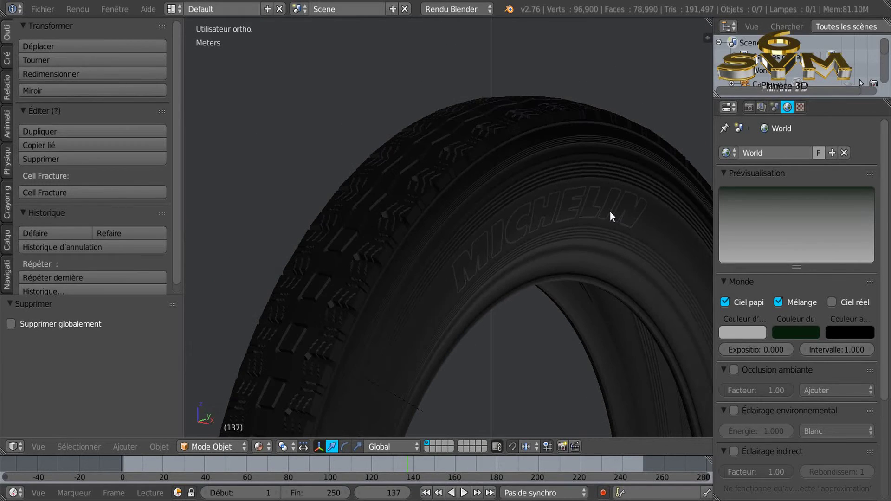
pyautogui.scroll(-2, 532, 207)
pyautogui.moveTo(528, 209)
pyautogui.mouseDown(button='middle')
pyautogui.moveTo(520, 214)
pyautogui.moveTo(534, 213)
pyautogui.mouseUp(button='middle')
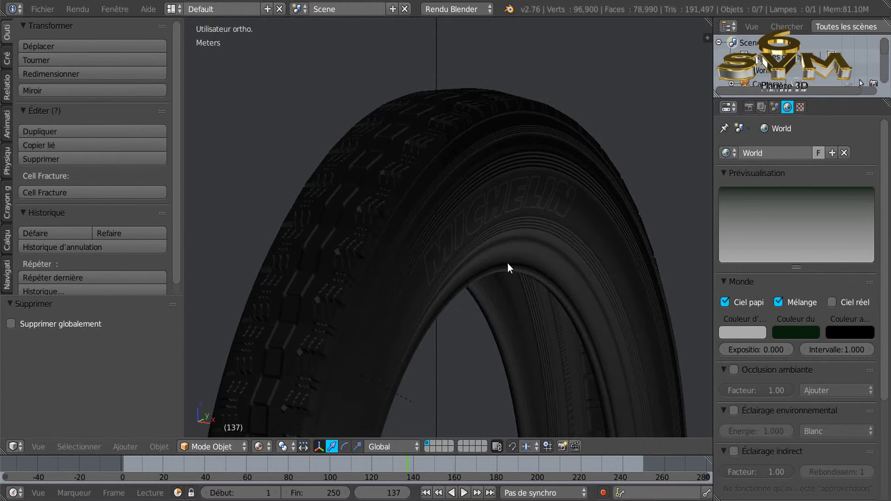
pyautogui.moveTo(382, 308); pyautogui.dragTo(371, 277, button='middle')
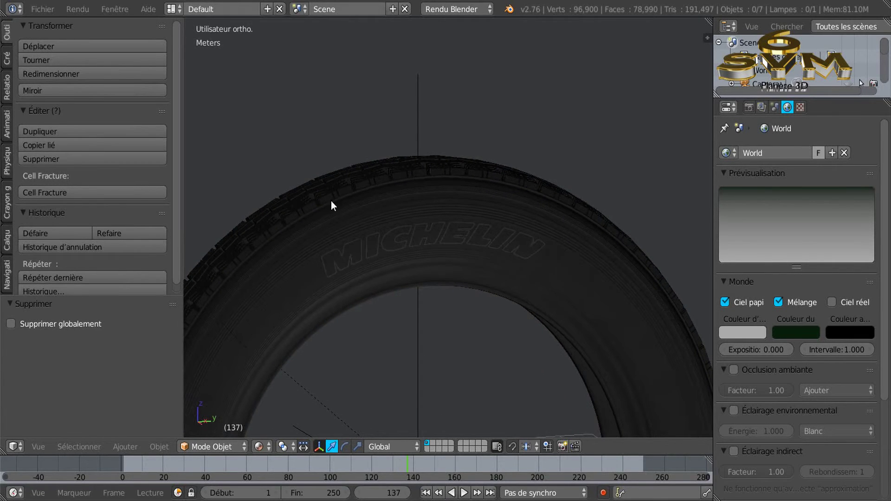
# - Examine the tread blocks and zigzag sipes along the tyre's shoulder up close, and the whole tyre from farther away
pyautogui.moveTo(432, 217); pyautogui.dragTo(485, 241, button='middle')
pyautogui.scroll(4, 357, 254)
pyautogui.moveTo(357, 254); pyautogui.dragTo(412, 260, button='middle')
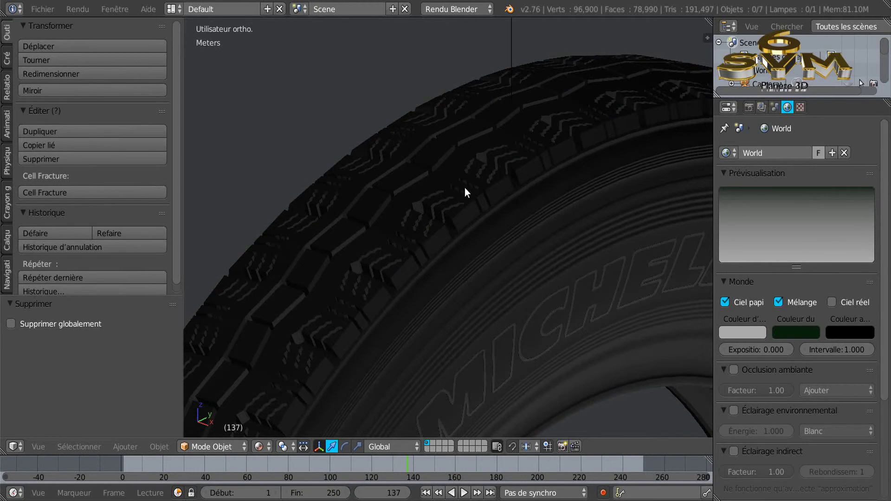
pyautogui.scroll(4, 413, 276)
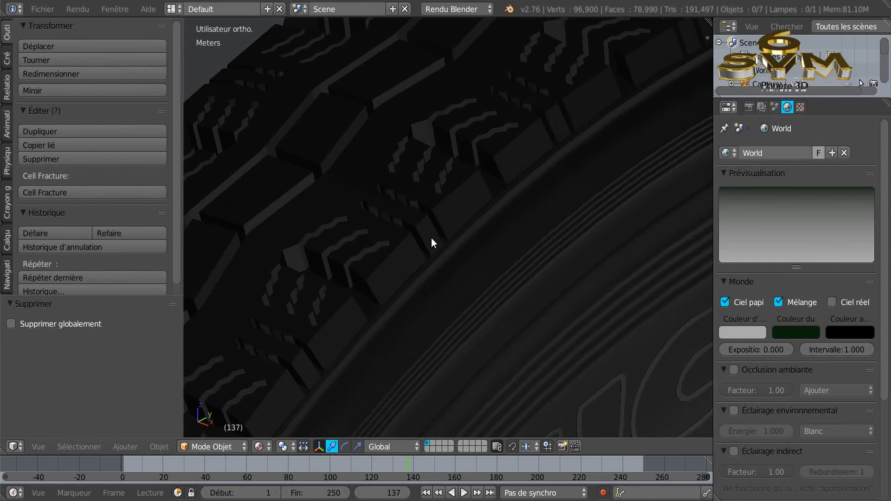
pyautogui.scroll(-10, 431, 241)
pyautogui.moveTo(500, 209); pyautogui.dragTo(476, 211, button='middle')
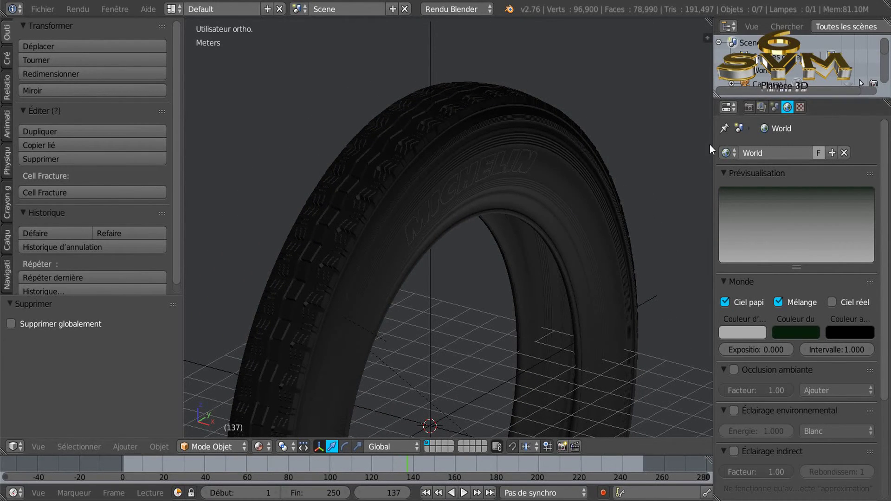
# - Widen the 3D viewport by narrowing the properties editor and the tool shelf, and inspect the tyre's lettered sidewall in it
pyautogui.moveTo(712, 141); pyautogui.dragTo(779, 139)
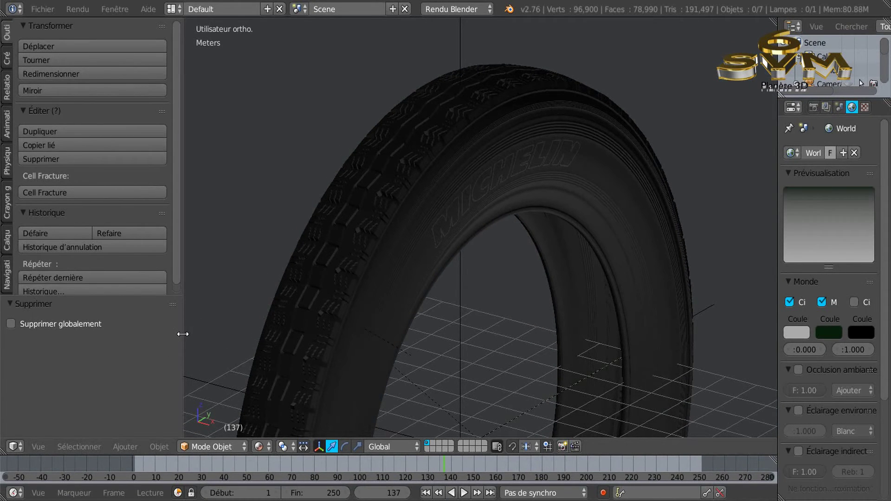
pyautogui.moveTo(183, 334); pyautogui.dragTo(156, 335)
pyautogui.moveTo(284, 325); pyautogui.dragTo(364, 296, button='middle')
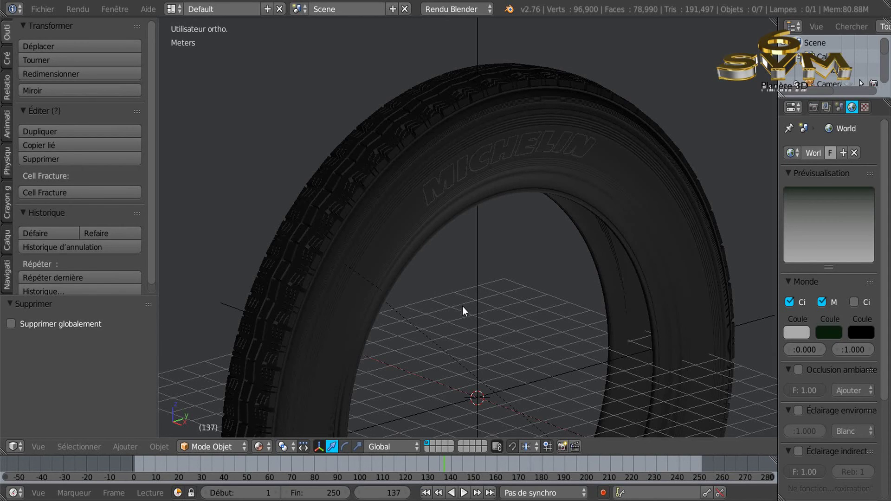
pyautogui.moveTo(462, 314); pyautogui.dragTo(475, 334, button='middle')
pyautogui.scroll(2, 460, 214)
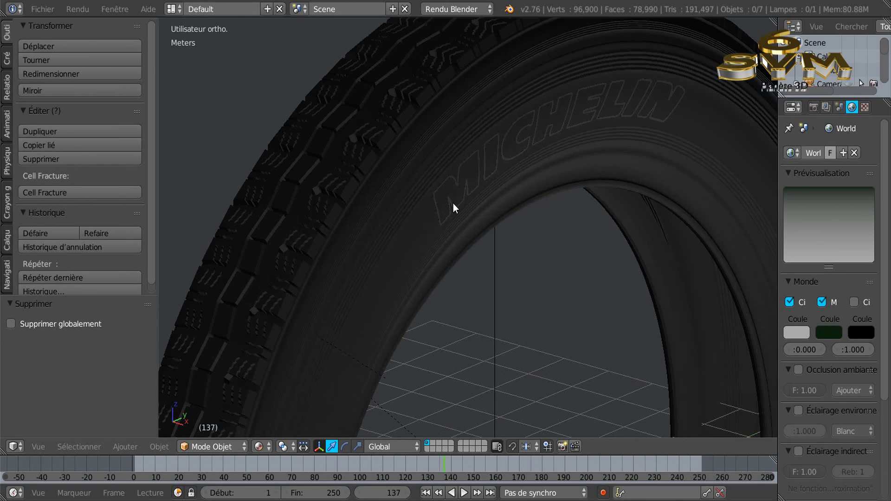